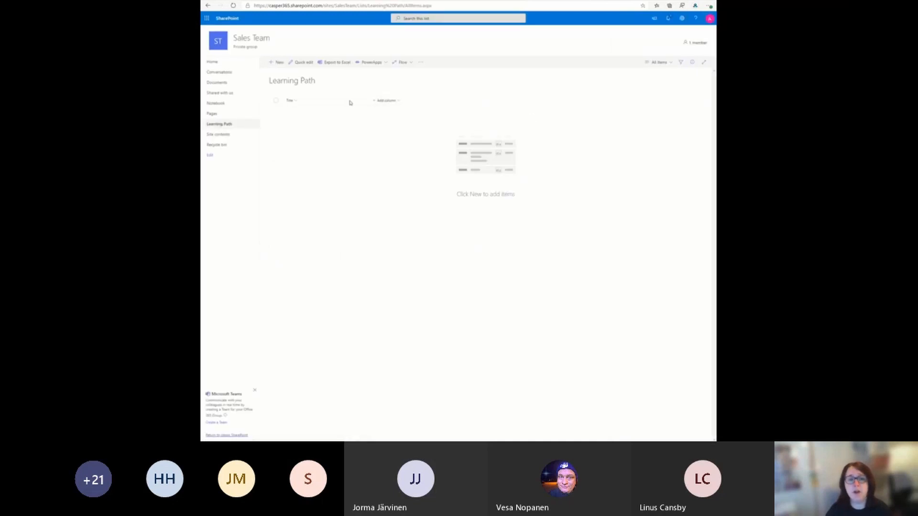
Step: Add a single-line-of-text column named Module Name to the Learning Path list
click(379, 101)
click(394, 111)
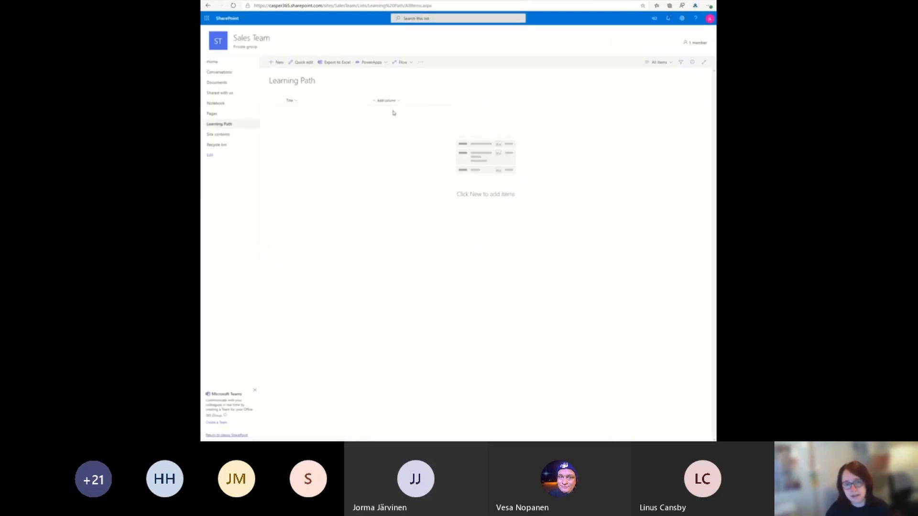
text(Mod)
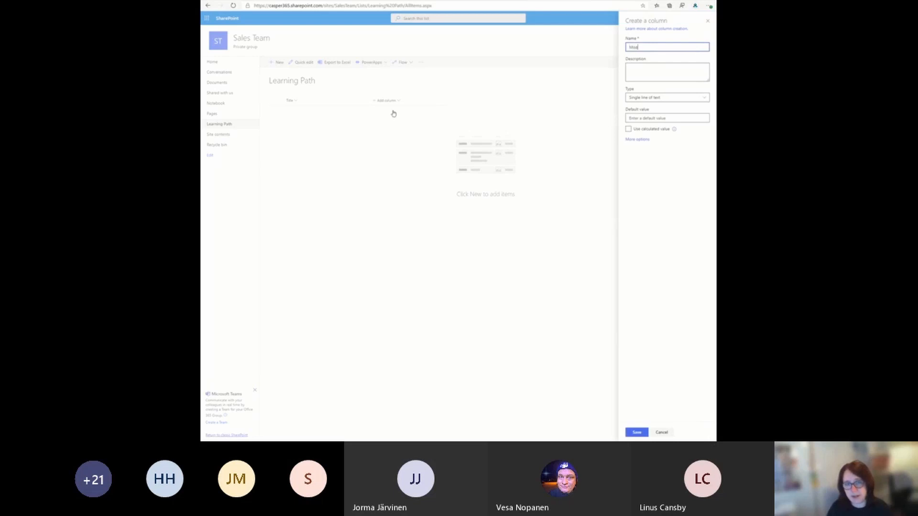
text(ule)
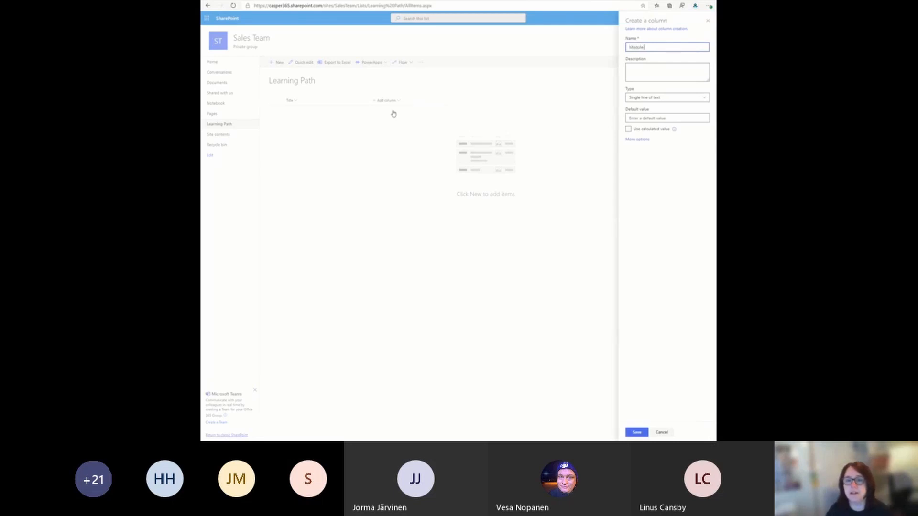
text( Name)
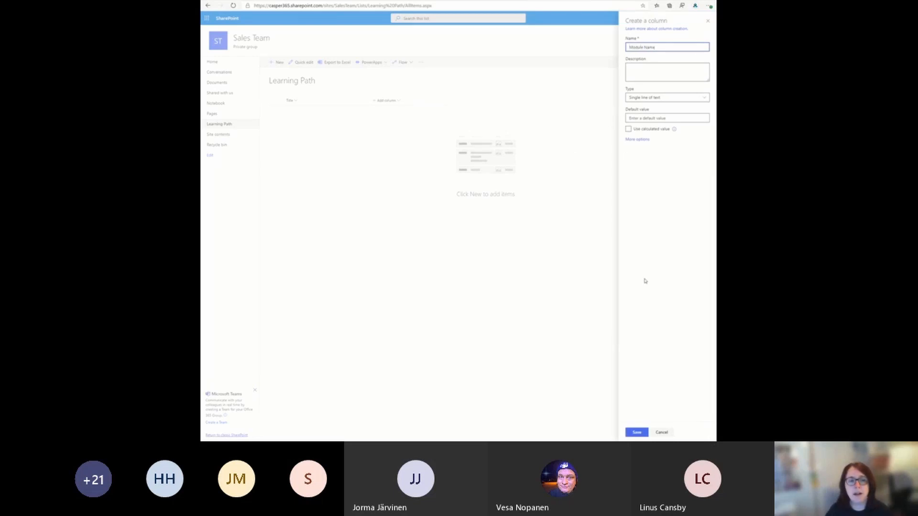
click(631, 432)
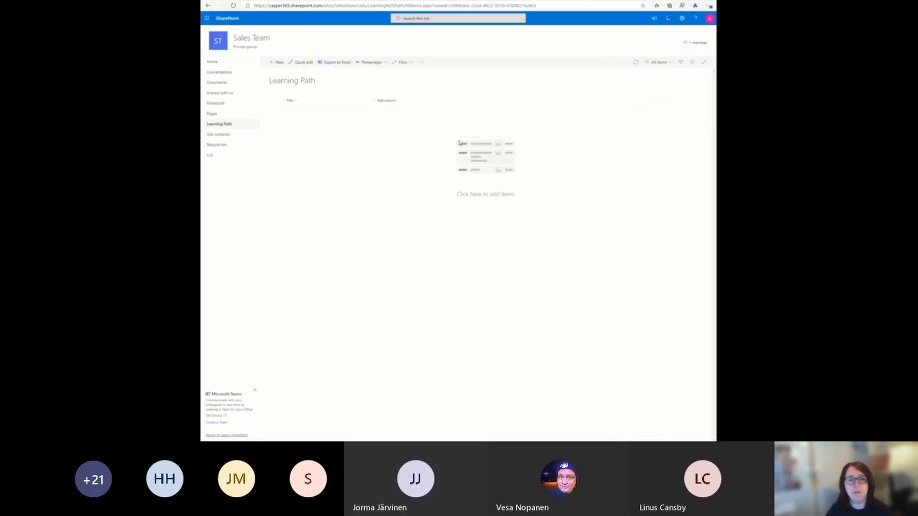
Step: Add a Number column named Score to the Learning Path list
click(433, 101)
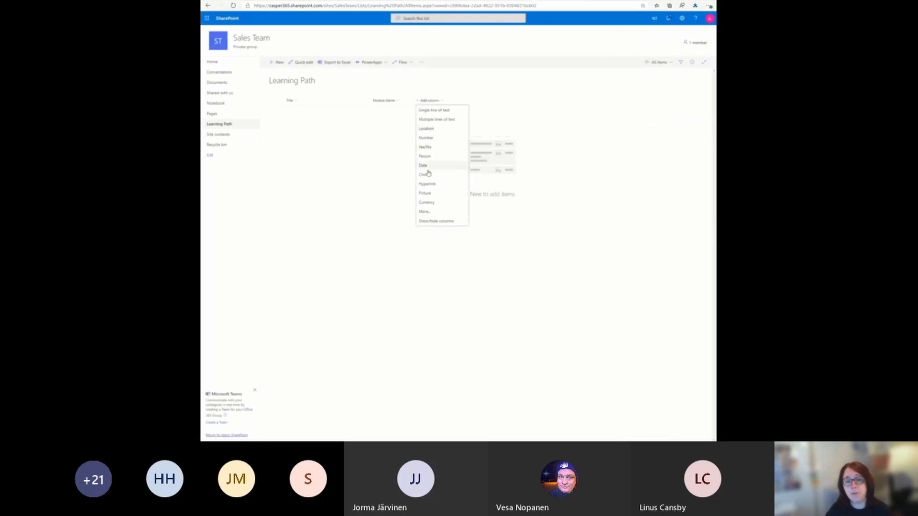
click(433, 138)
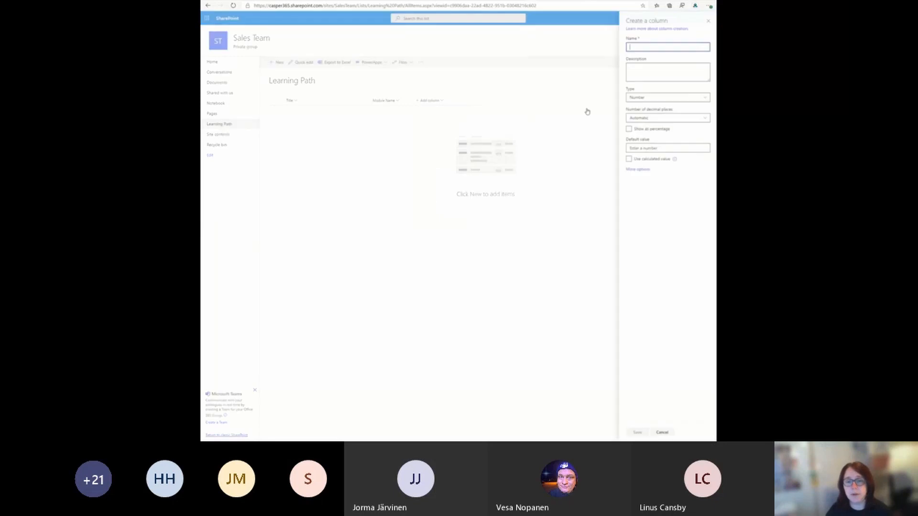
text(Score)
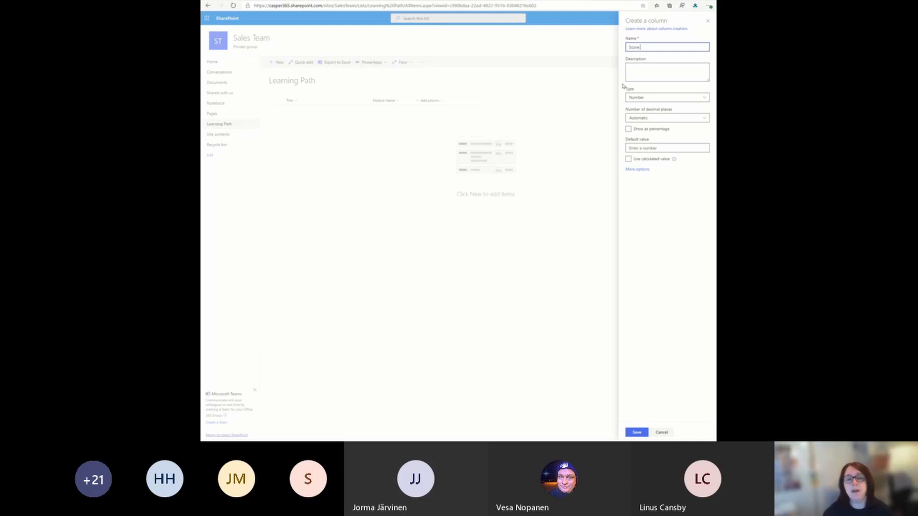
click(636, 432)
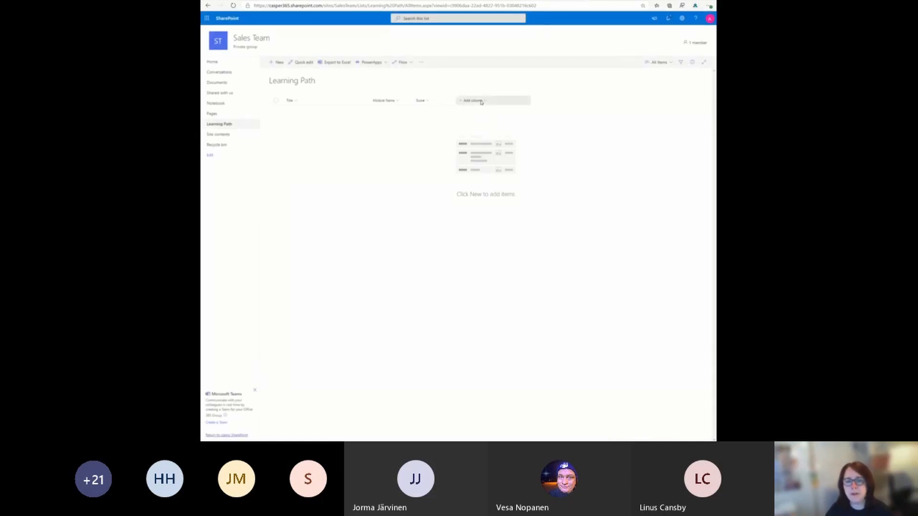
Step: Add a Hyperlink column named Video Link to the Learning Path list
click(478, 101)
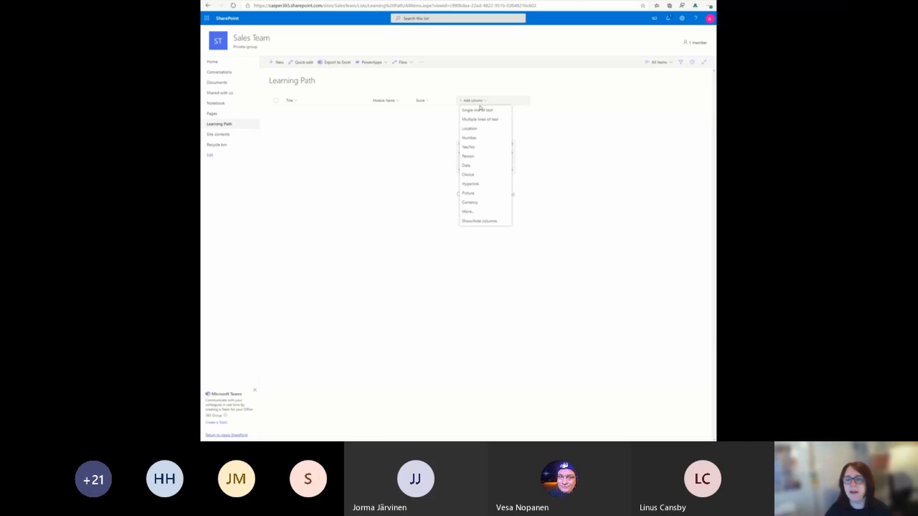
click(484, 184)
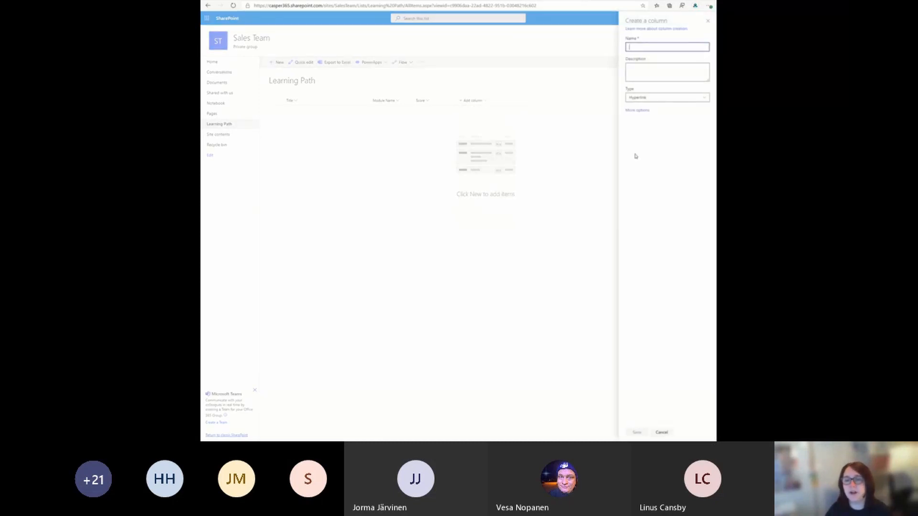
text(Video L)
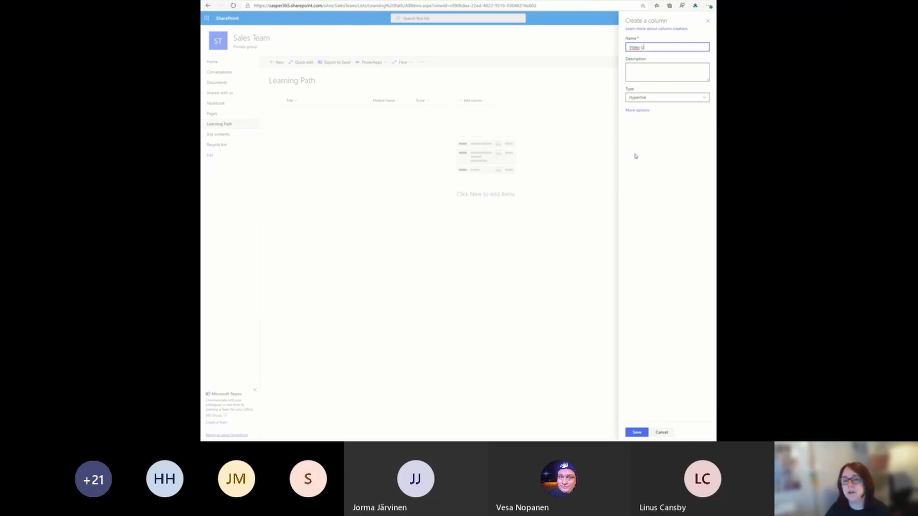
text(ink)
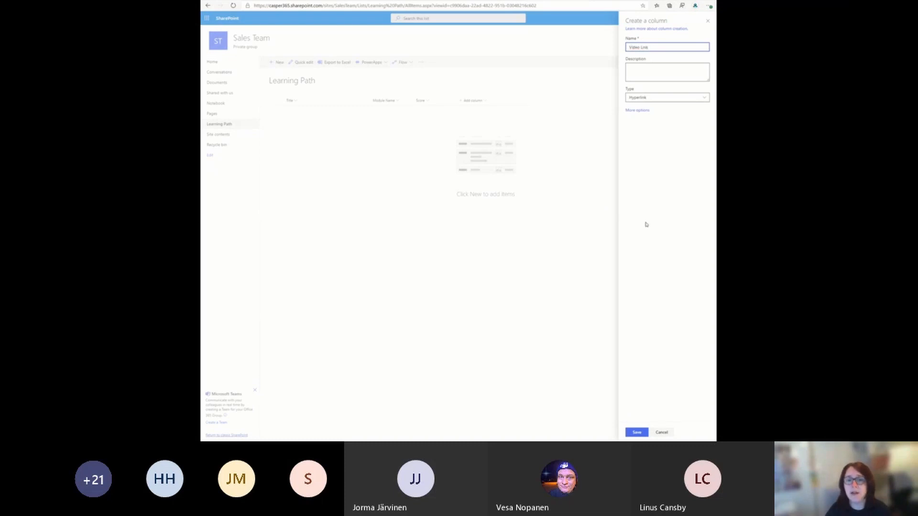
click(642, 433)
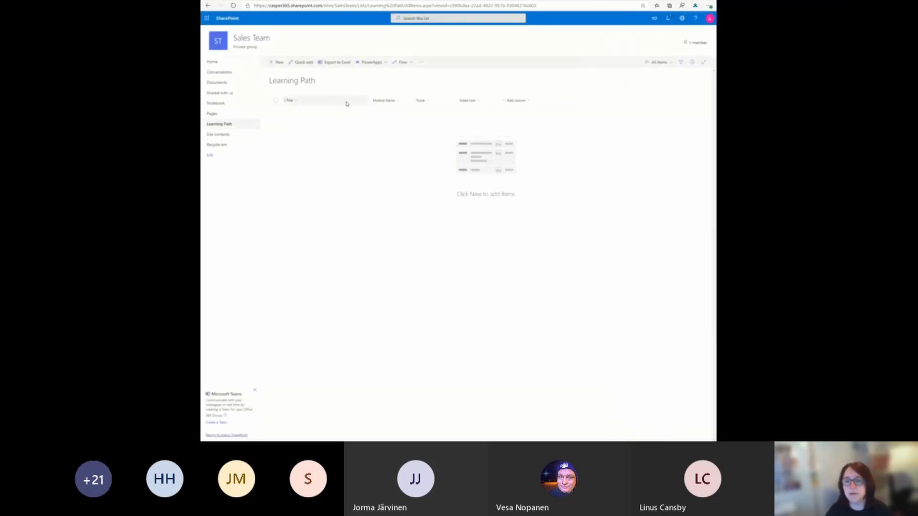
Step: Add a Choice column named Learning Path with the choices Basic Sales, Intermediate Sales and Advanced Sales
click(529, 101)
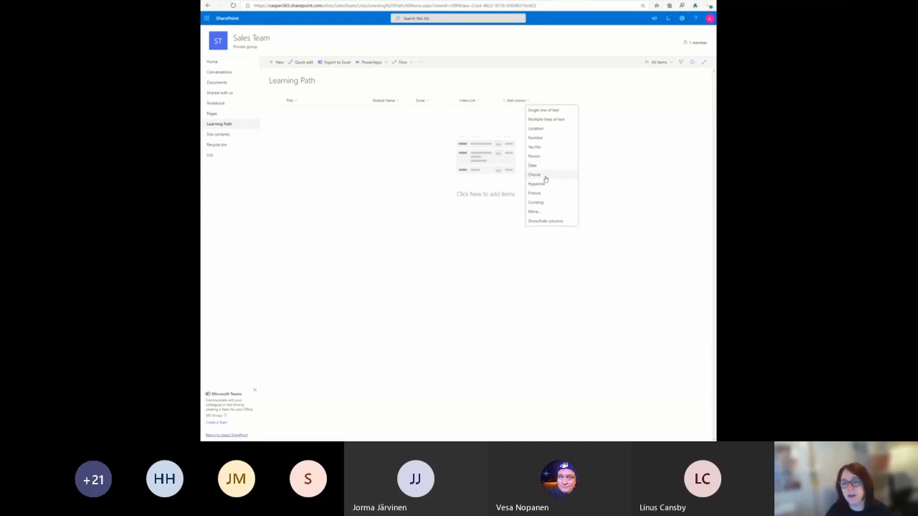
click(544, 175)
text(Le)
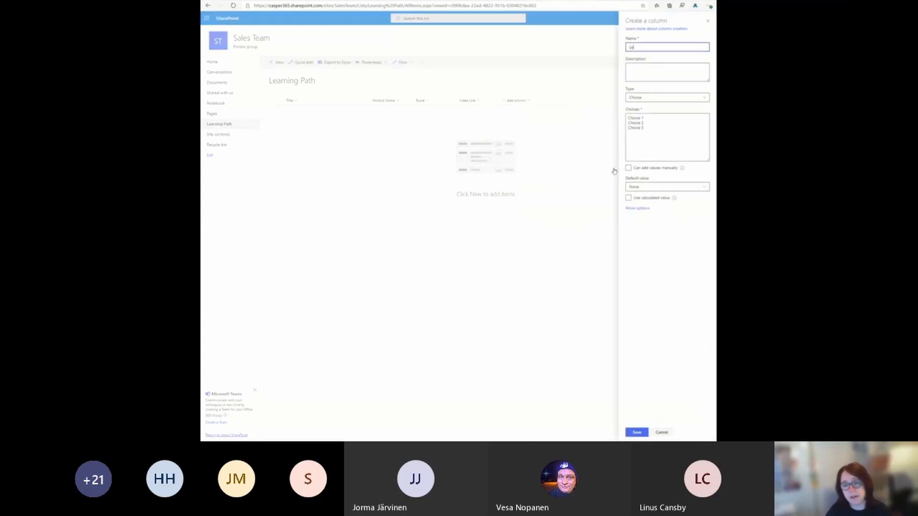
text(arning Path)
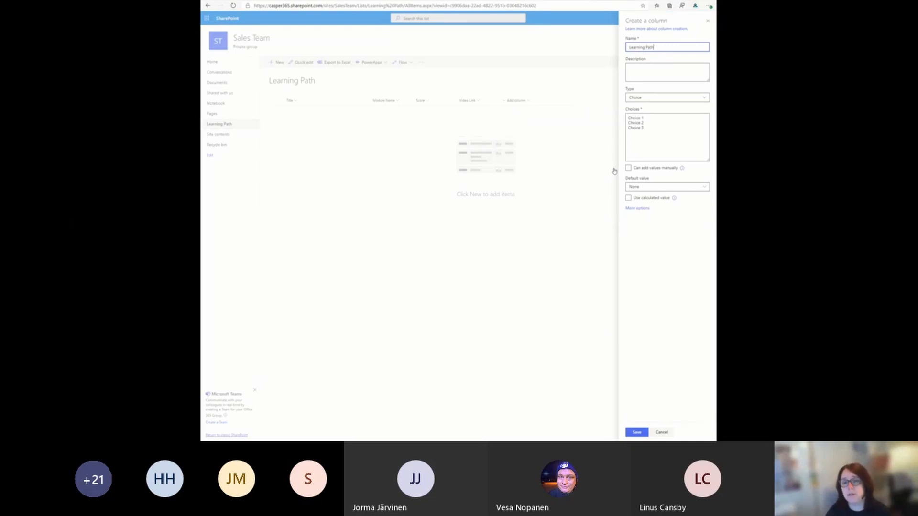
drag(645, 128, 623, 117)
text(Basic Sales)
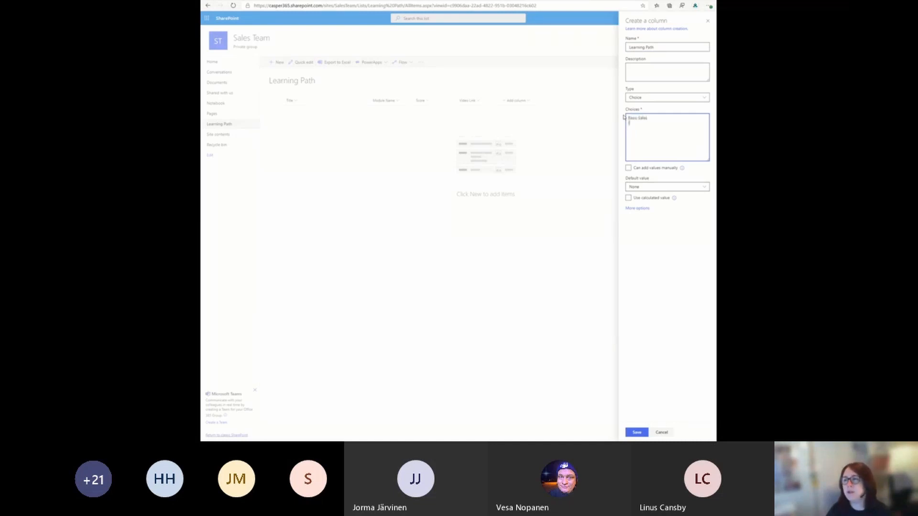
key(Return)
text(Intermediate)
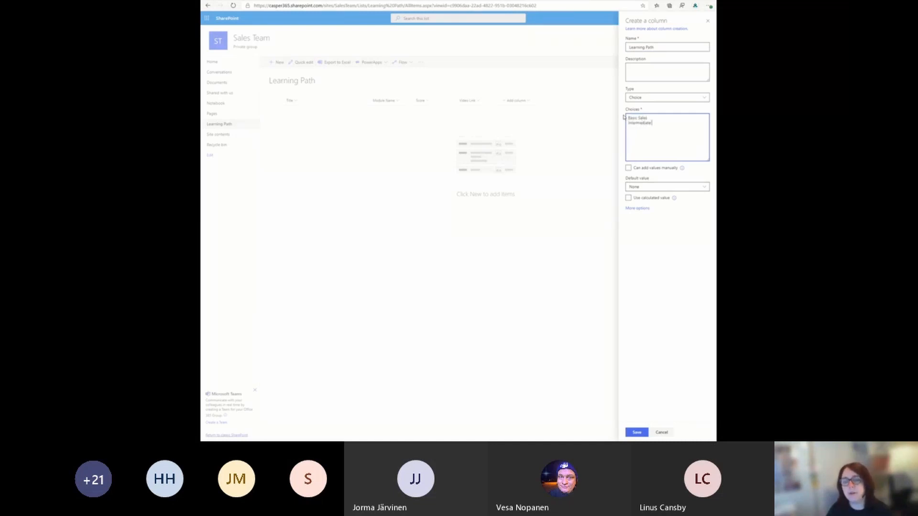
text( Sales )
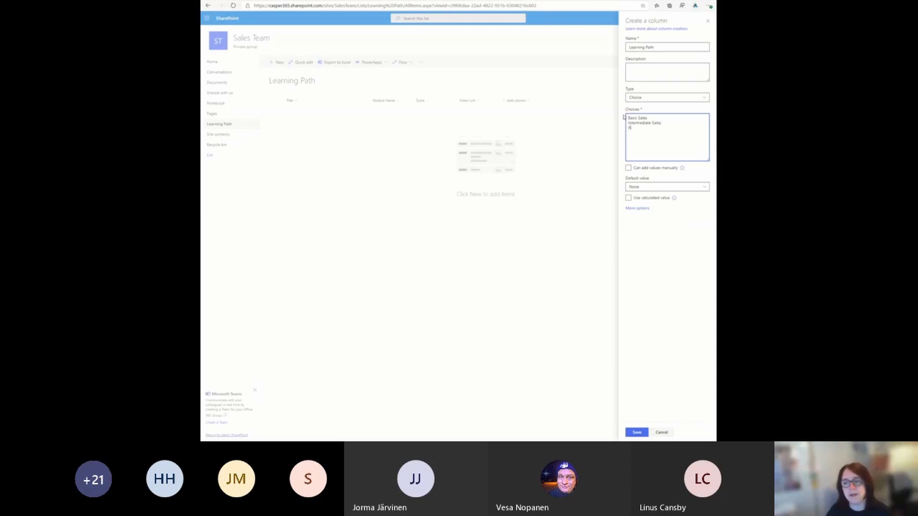
text(Advanced Sales)
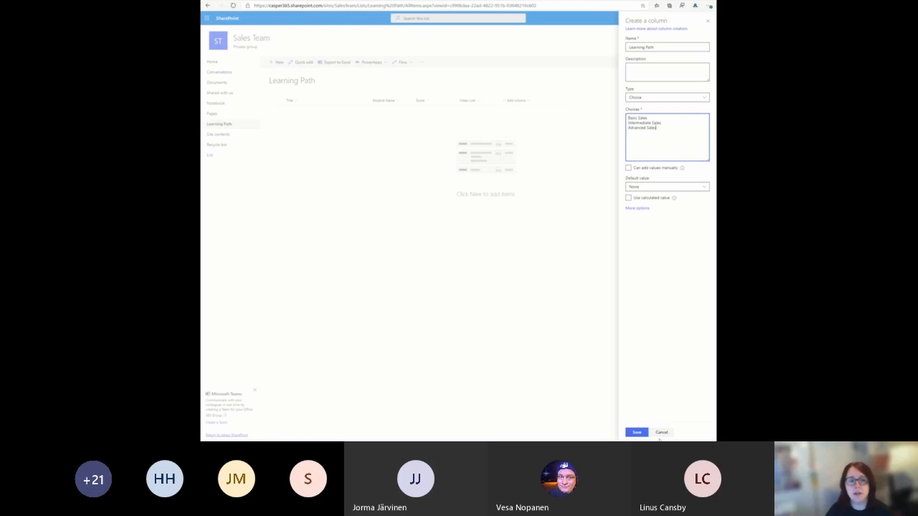
click(641, 435)
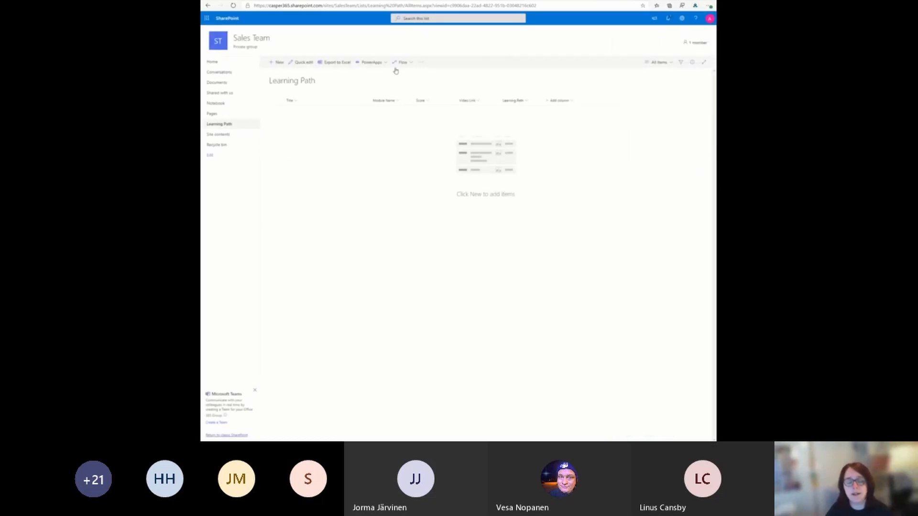
Step: Start a new list item with the title "Start here", module name "Leads" and a score of 50
click(278, 62)
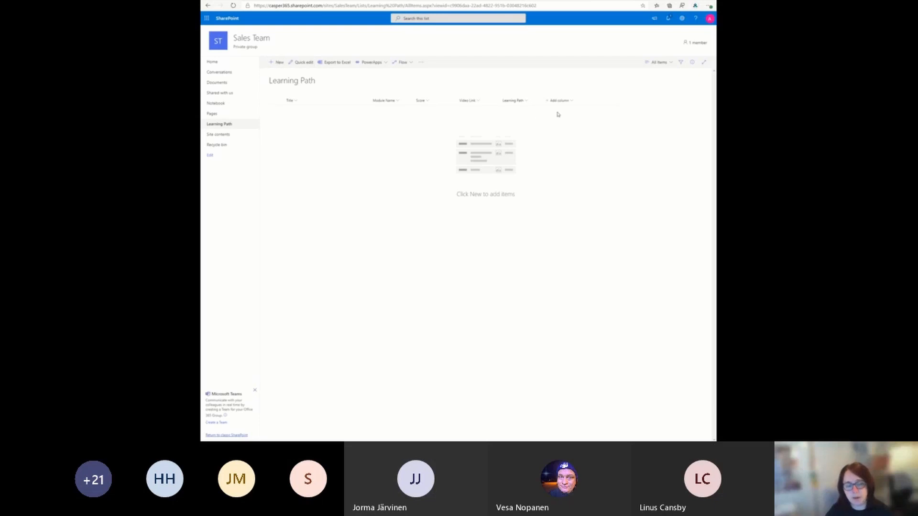
click(574, 71)
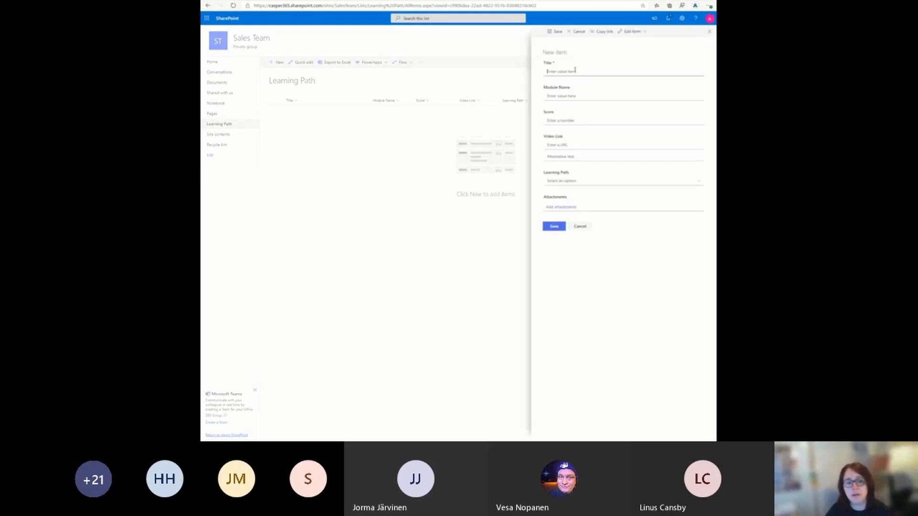
text(Start here)
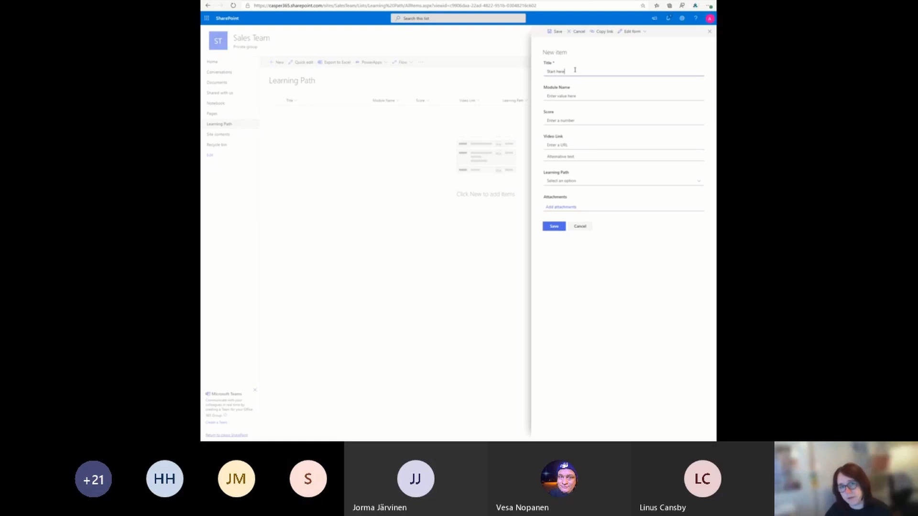
key(Tab)
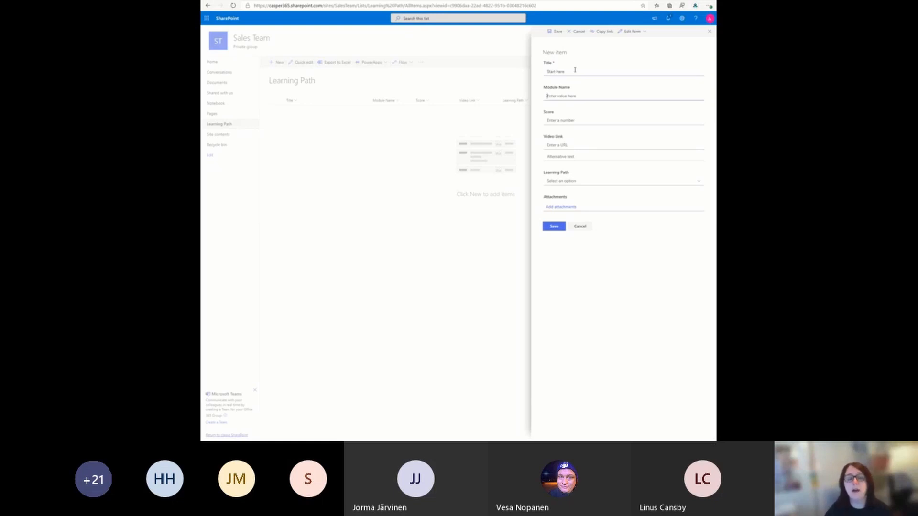
text(Un)
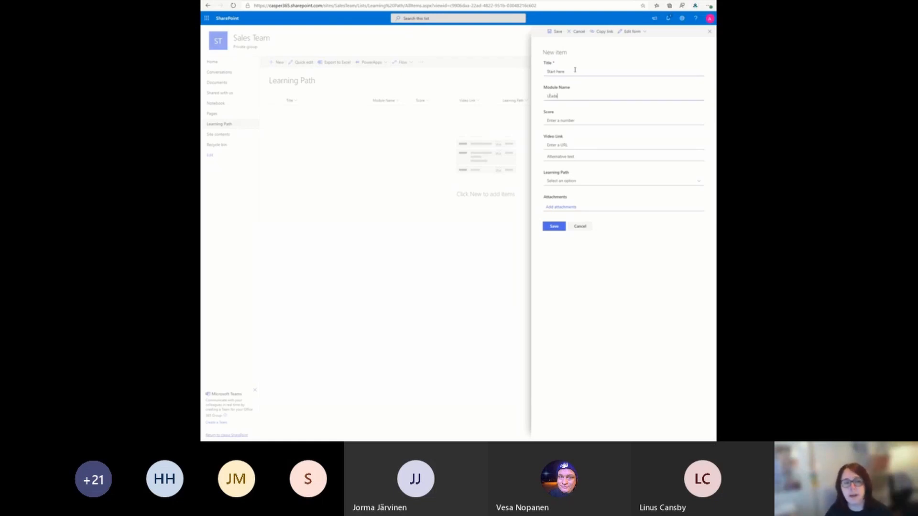
text(ead)
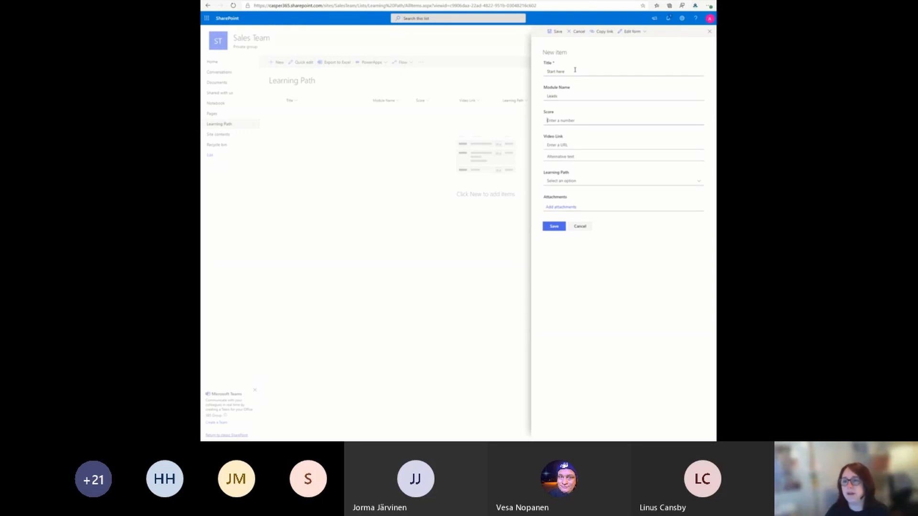
text(50)
Step: Paste the copied Microsoft Stream video URL as the item's Video Link, with the alternative text "Watch Video"
key(Tab)
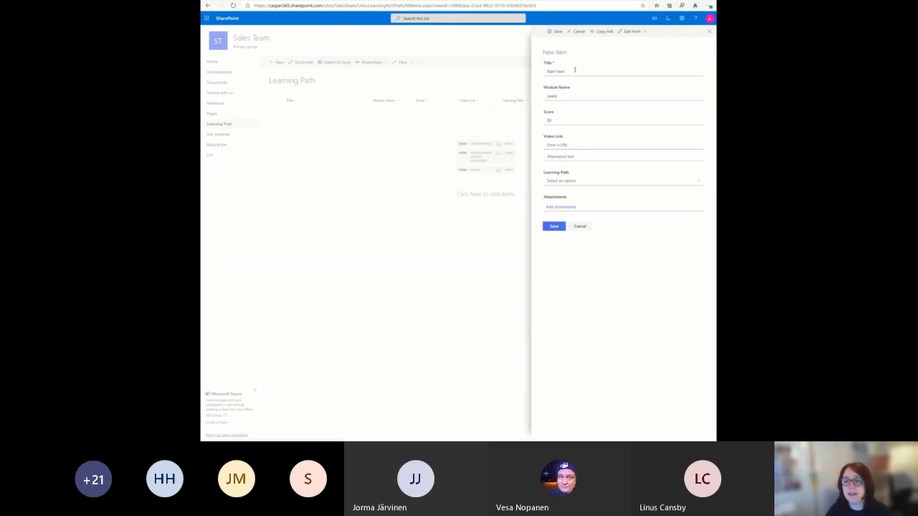
text(https://web.microsoftstream.com/video/de0c6375-45b9-434d-a699-a0e08a39e43d)
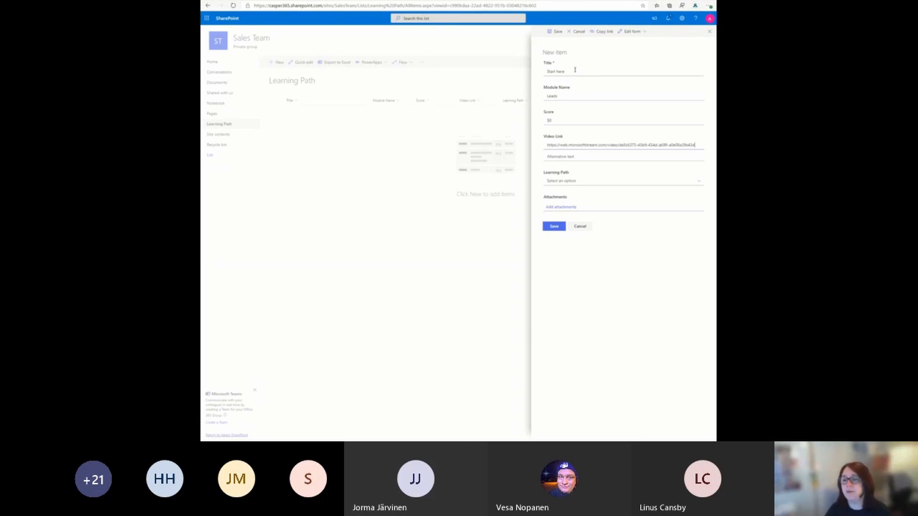
key(Tab)
key(Tab)
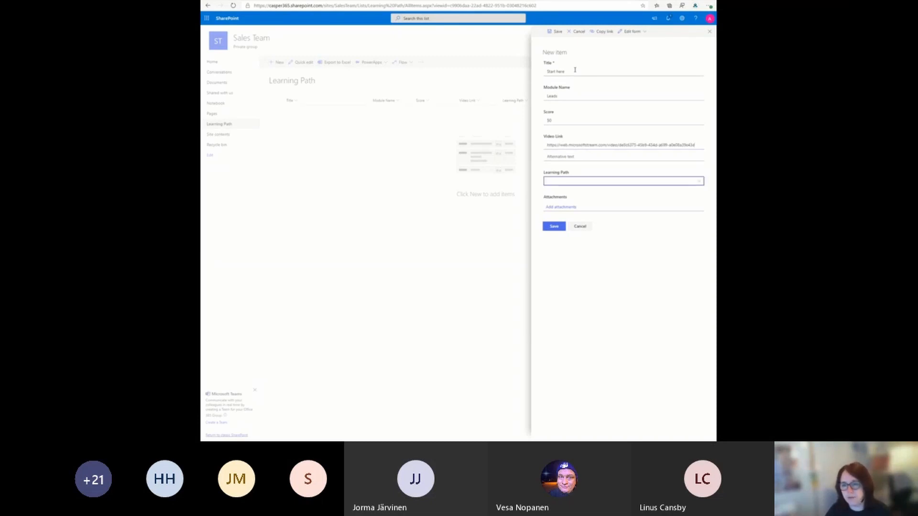
click(568, 154)
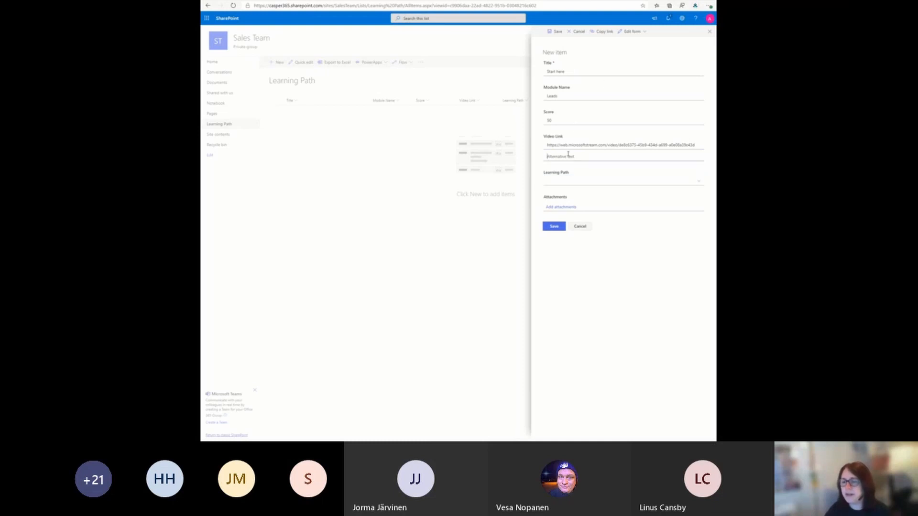
text(Watch Video)
Step: Set the item's Learning Path to Basic Sales and save the new item
key(Tab)
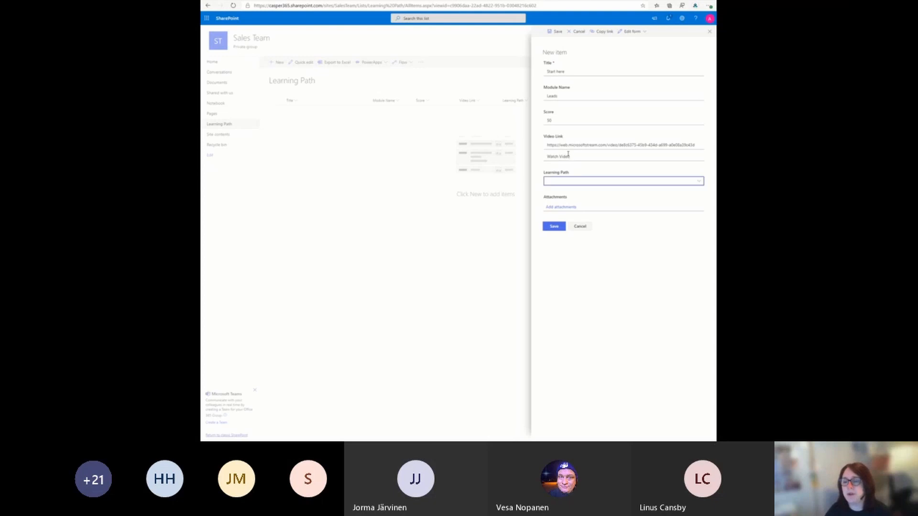
click(570, 183)
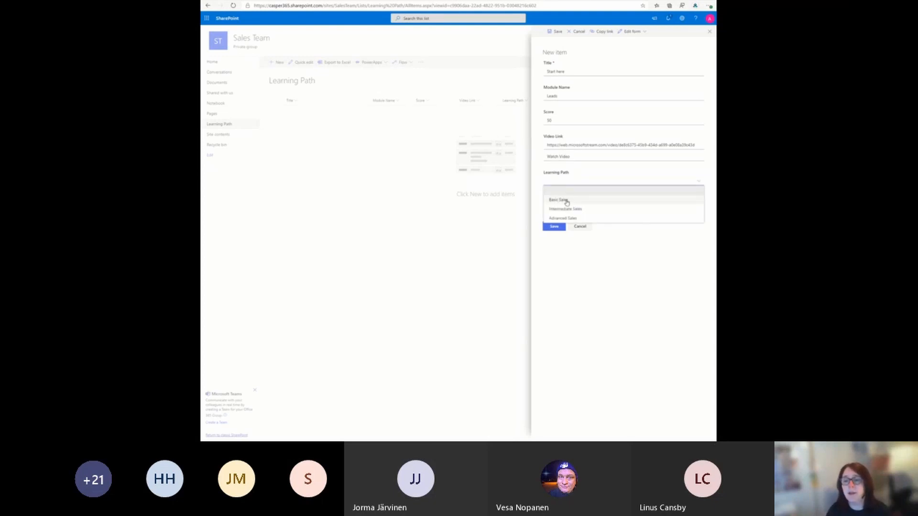
click(559, 199)
click(554, 227)
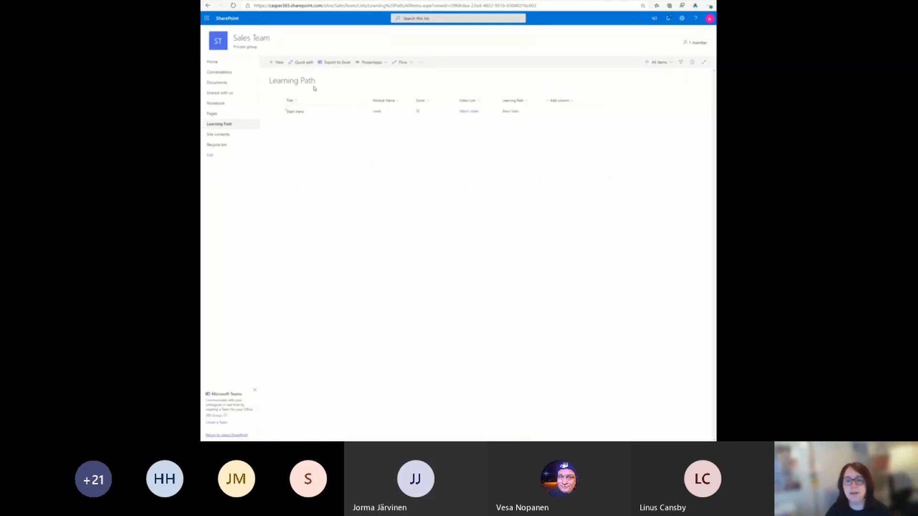
Step: Start another Learning Path list item with the title "Opportunities"
click(282, 64)
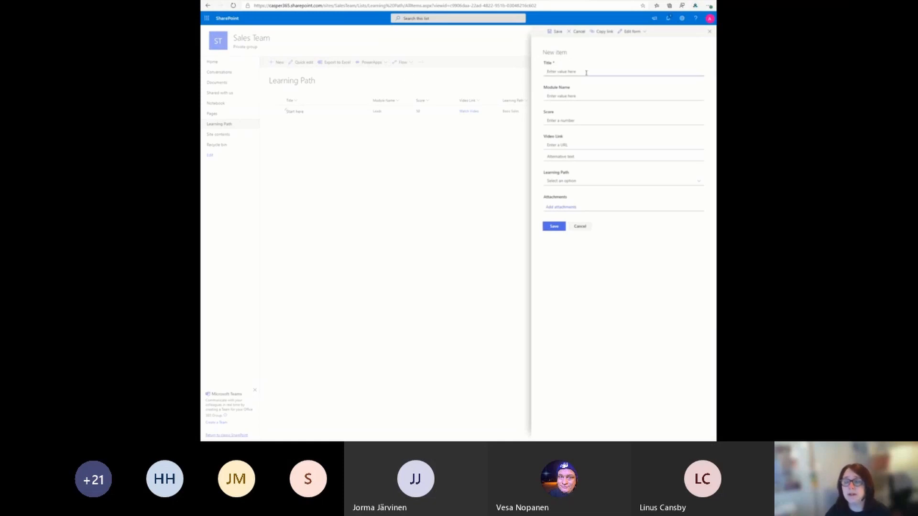
text(Oppo)
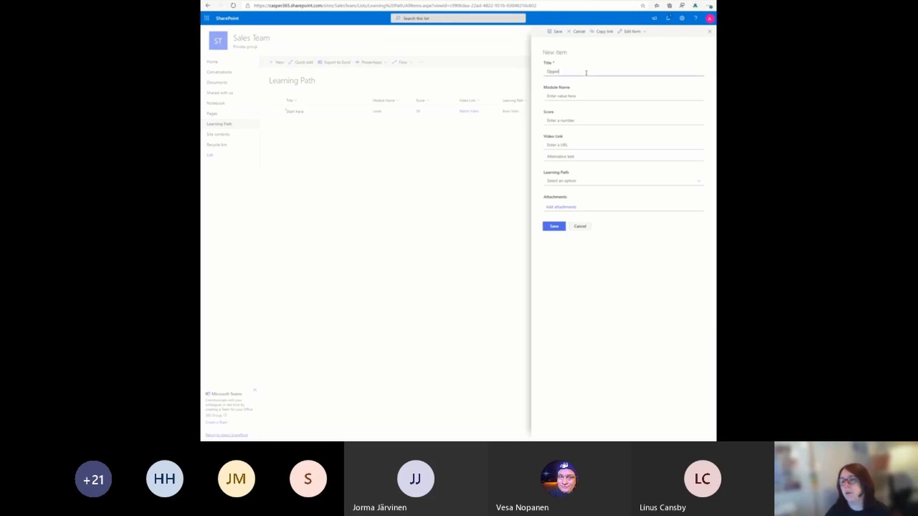
text(rtu)
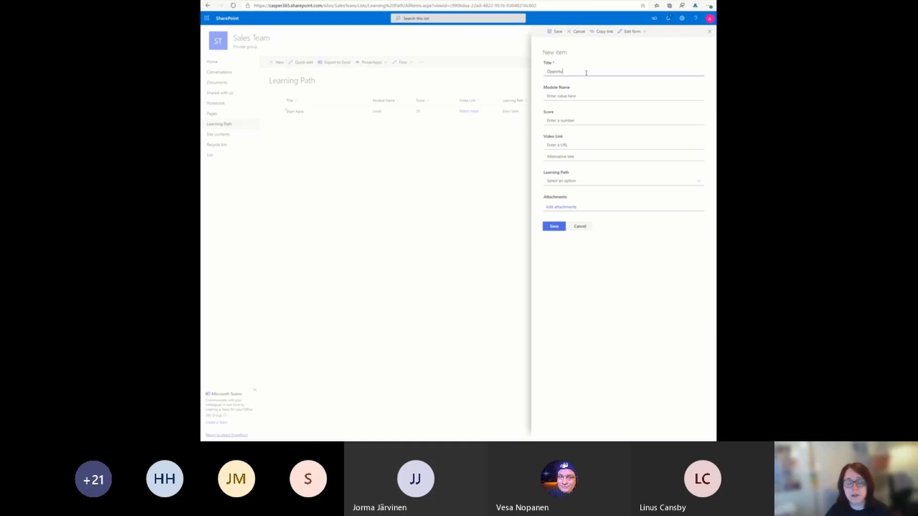
text(nities)
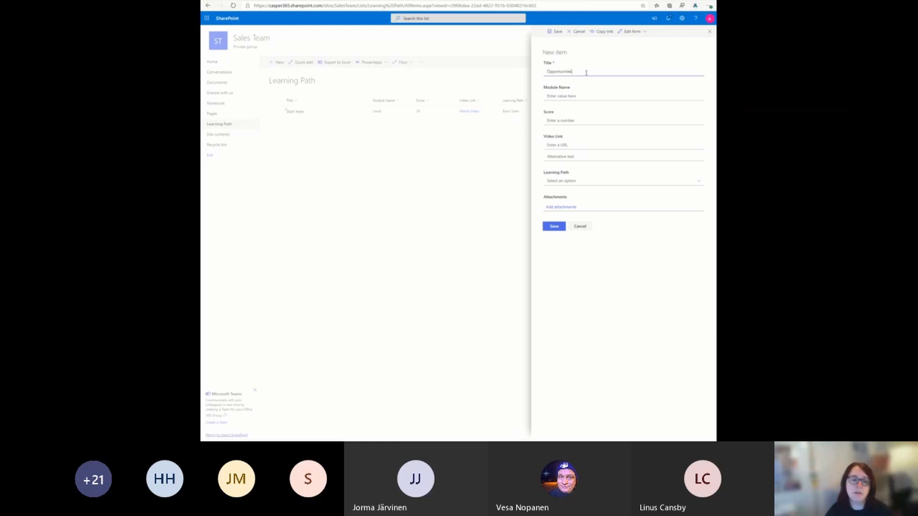
Step: Set the new item's module name to "Opportunities" and its score to 50
click(570, 96)
text(https://web.microsoftstream.com/video/da8c6375-45b9-454d-a699-a0e08a39c43d)
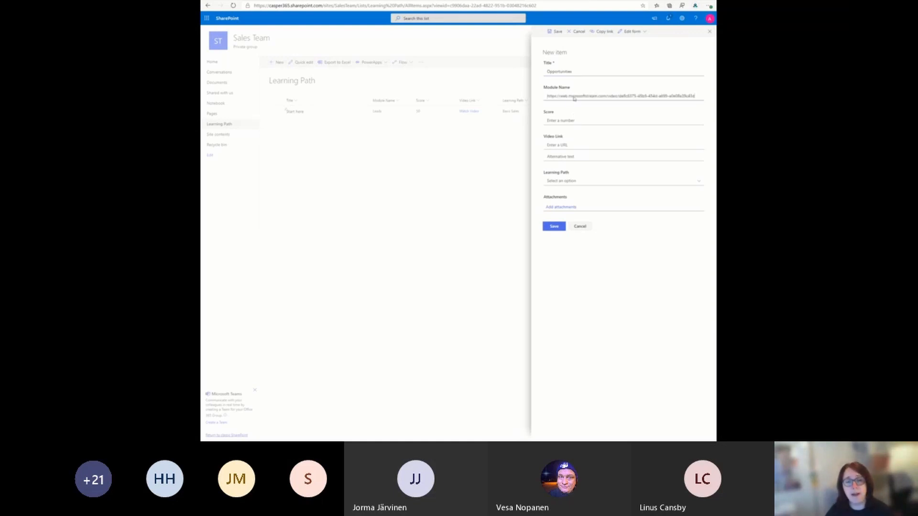
double_click(574, 97)
key(ctrl+a)
text(Op)
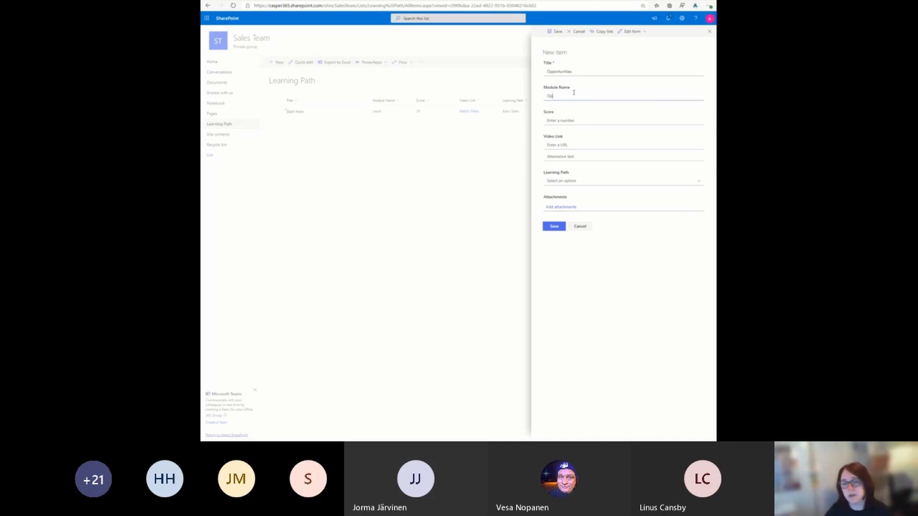
text(portunities)
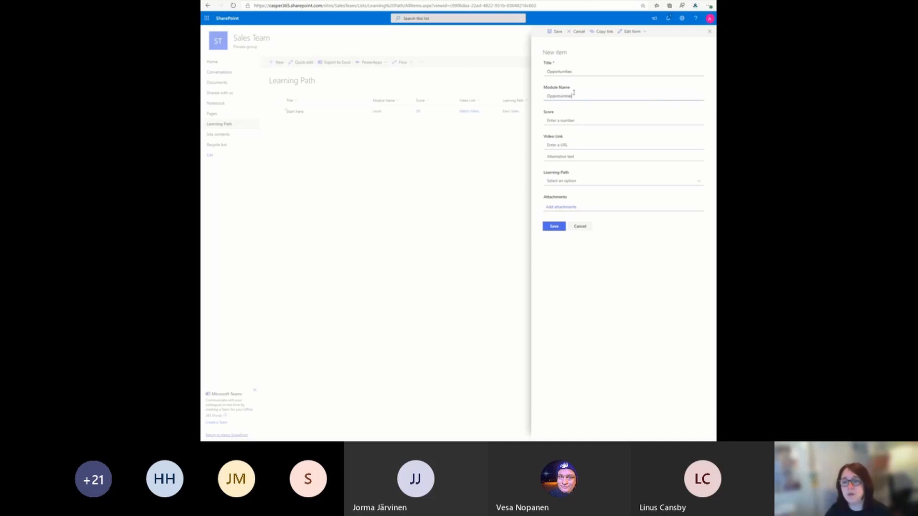
key(Tab)
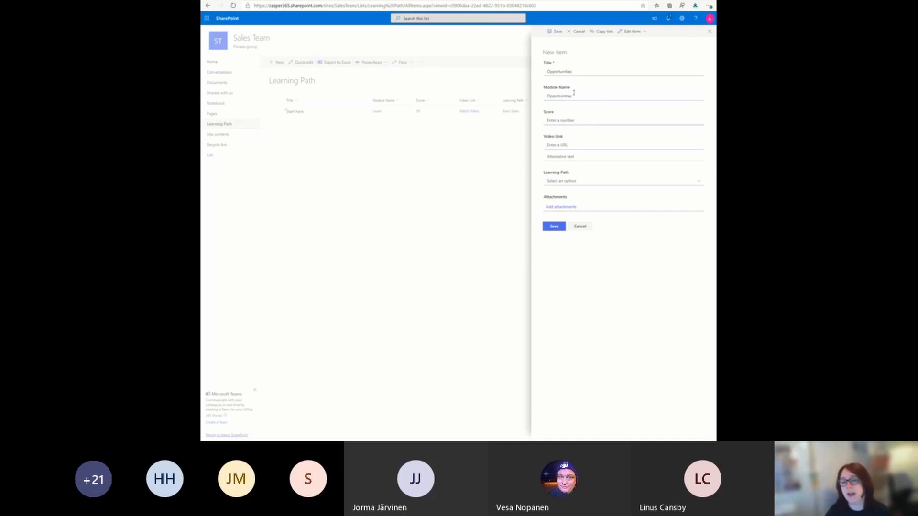
text(50)
key(Tab)
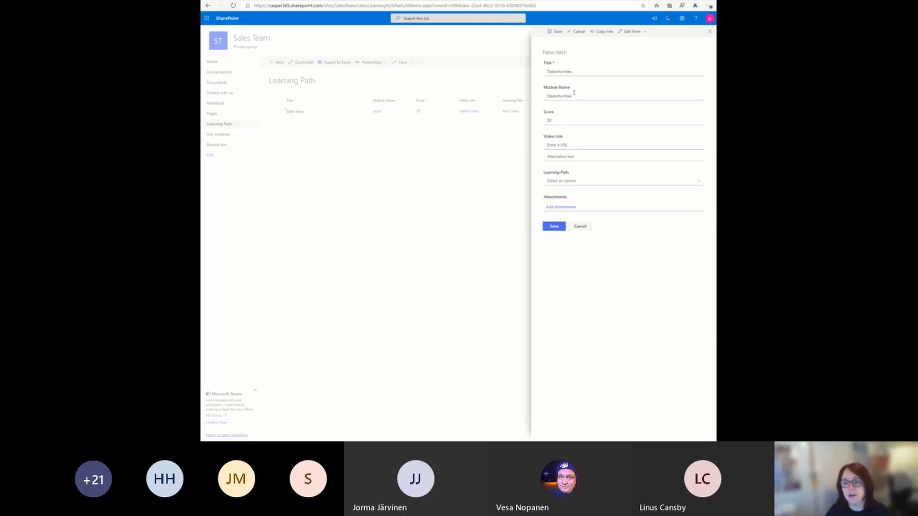
Step: Paste the copied Microsoft Stream video URL as the Video Link, without alternative text
text(https://web.microsoftstream.com/video/de8c6375-45b9-434d-a699-a0e08a39c43d)
key(Tab)
key(Tab)
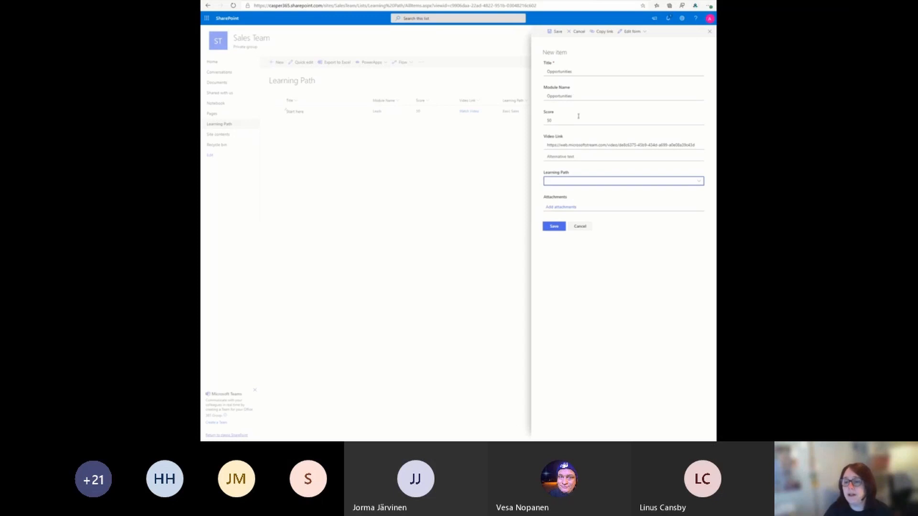
Step: Assign the Opportunities item to the Basic Sales learning path and save it
click(545, 181)
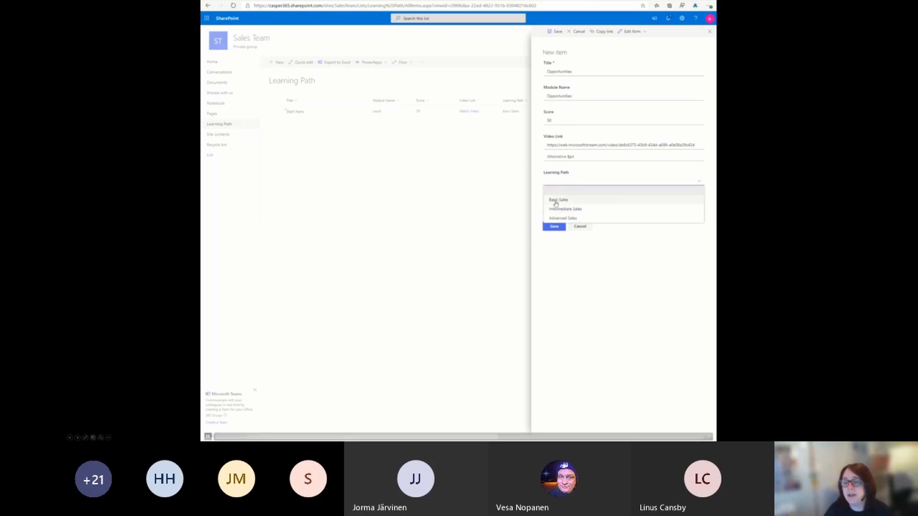
click(554, 201)
click(559, 227)
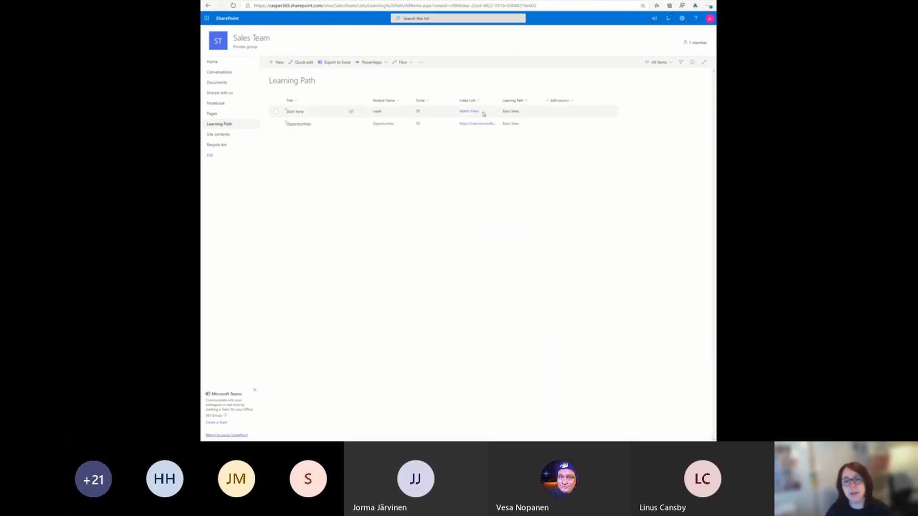
Step: Switch to Microsoft Stream from the full list of Office 365 apps
click(206, 18)
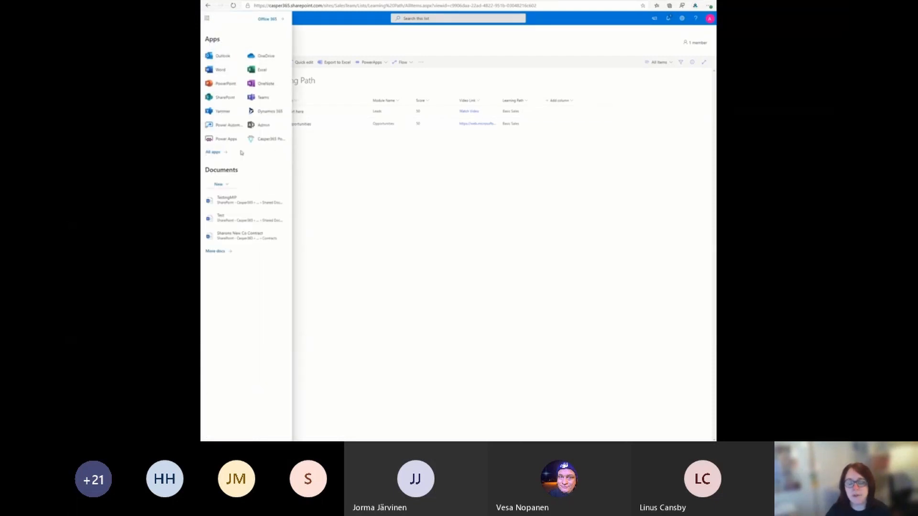
click(220, 151)
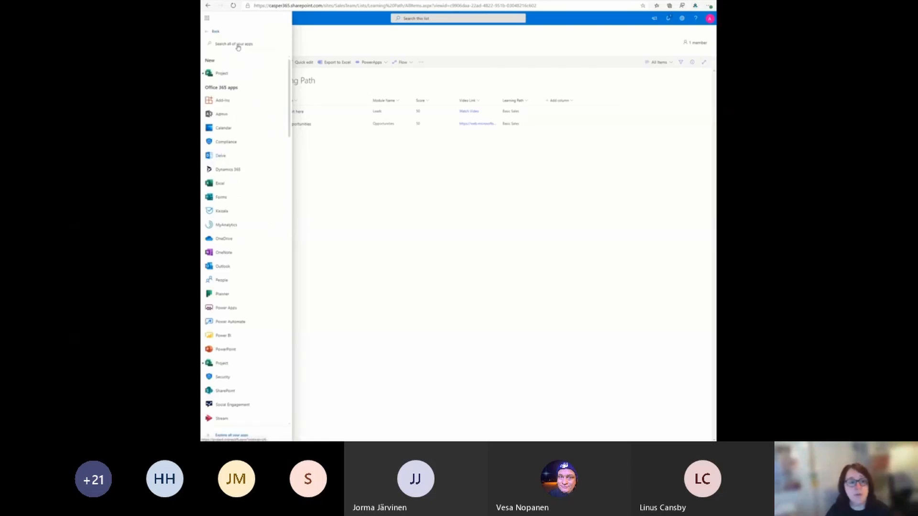
scroll(227, 200, down, 3)
scroll(227, 201, down, 3)
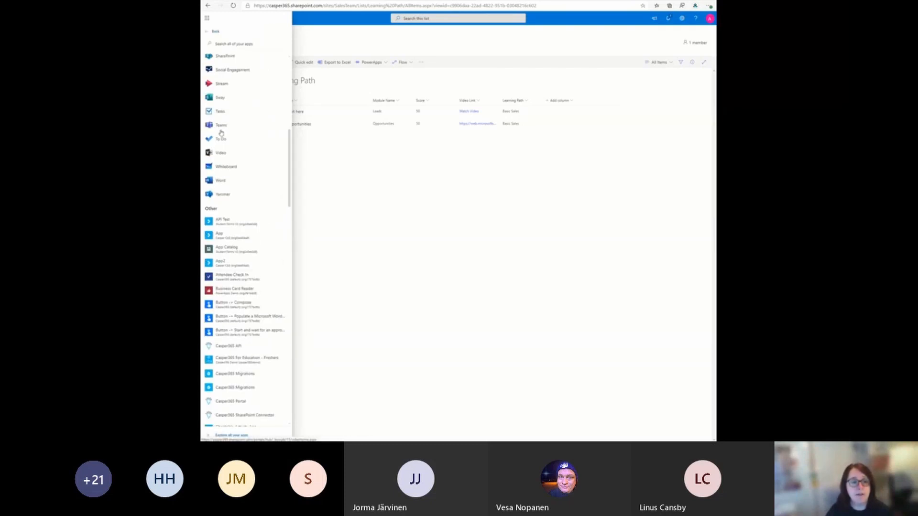
click(221, 84)
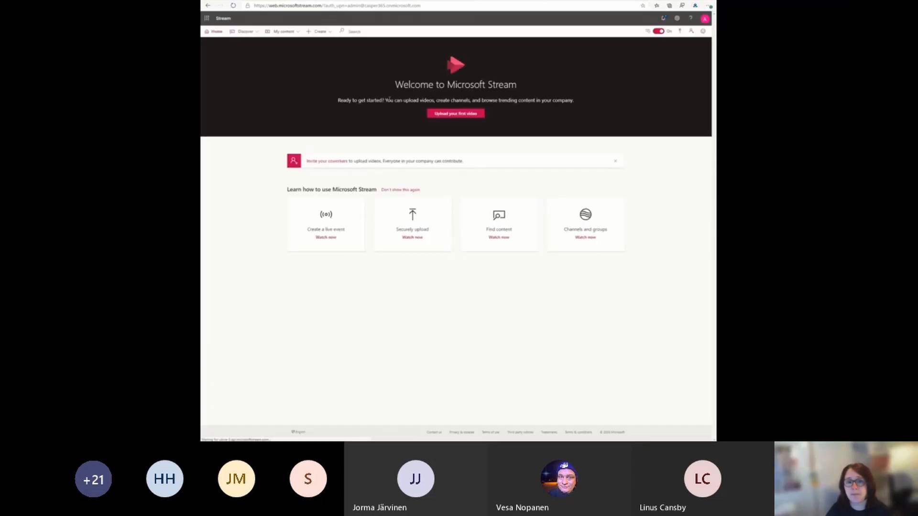
Step: Start creating a Stream channel named "D365 Sales Training"
click(321, 32)
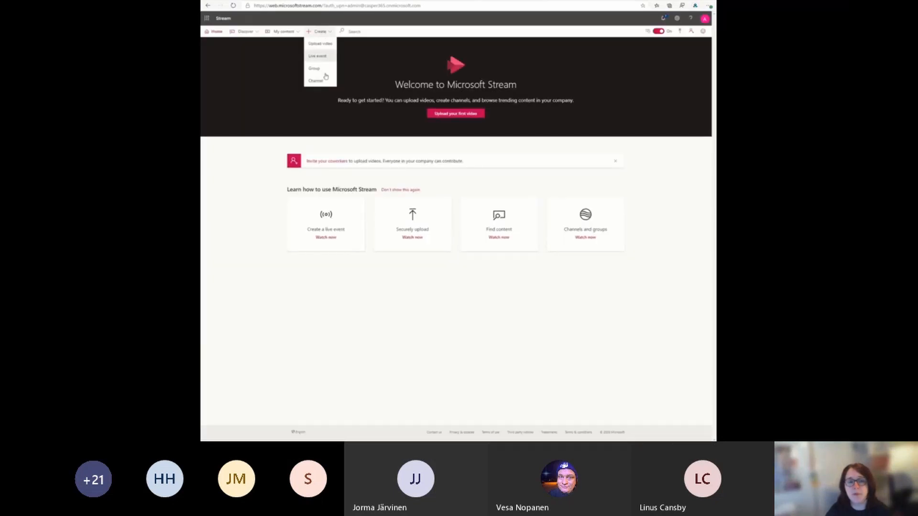
click(324, 84)
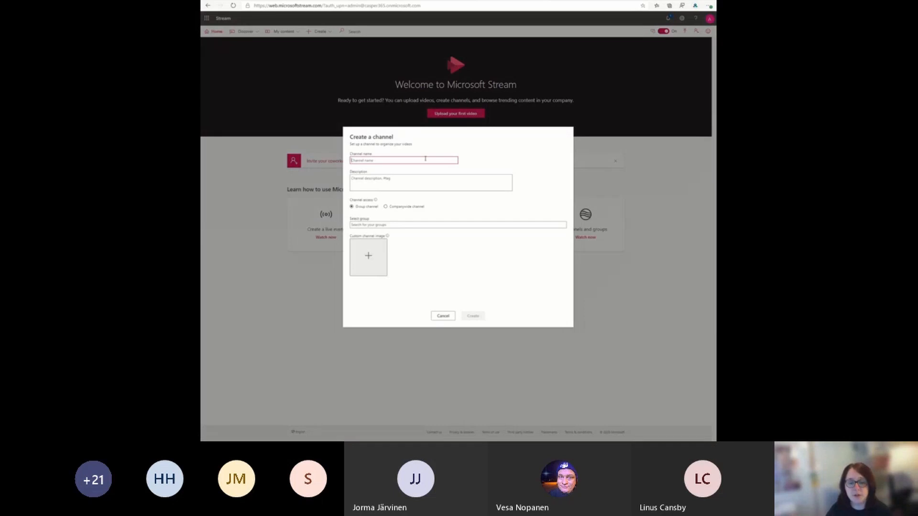
text(D365)
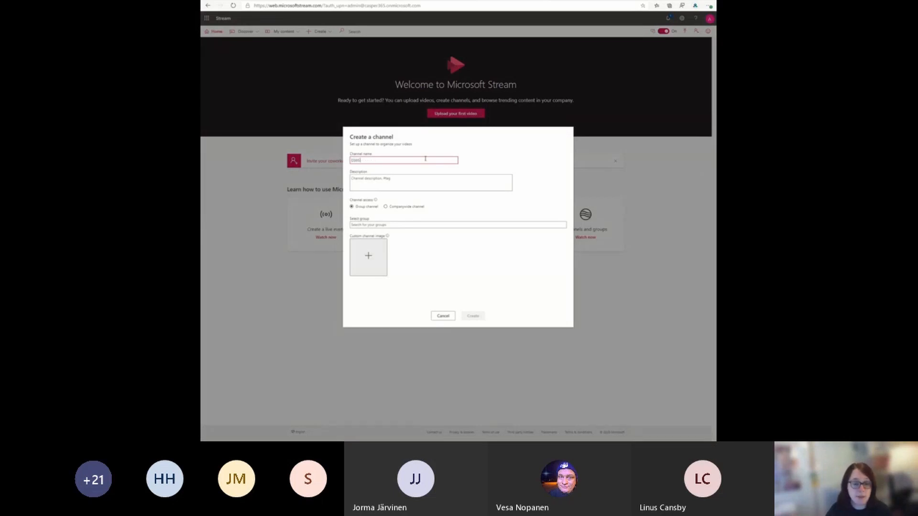
text( Sales Tra)
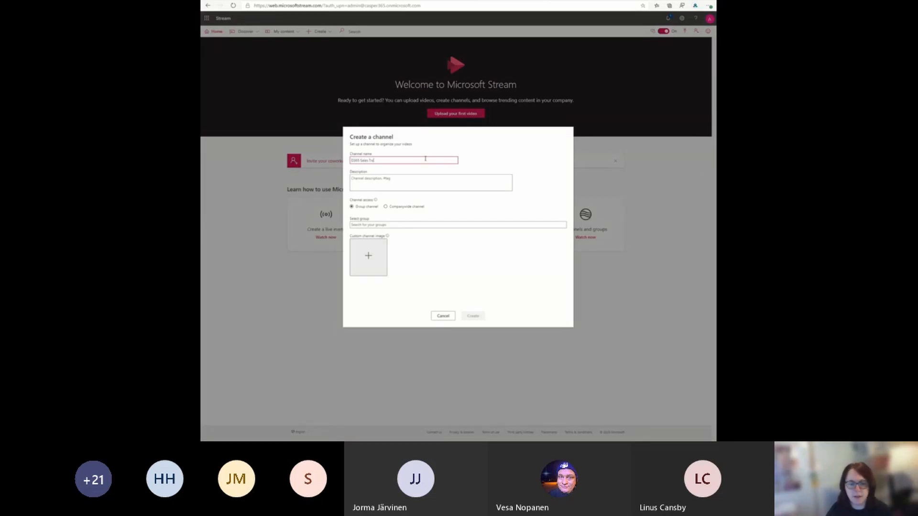
text(ining)
key(Tab)
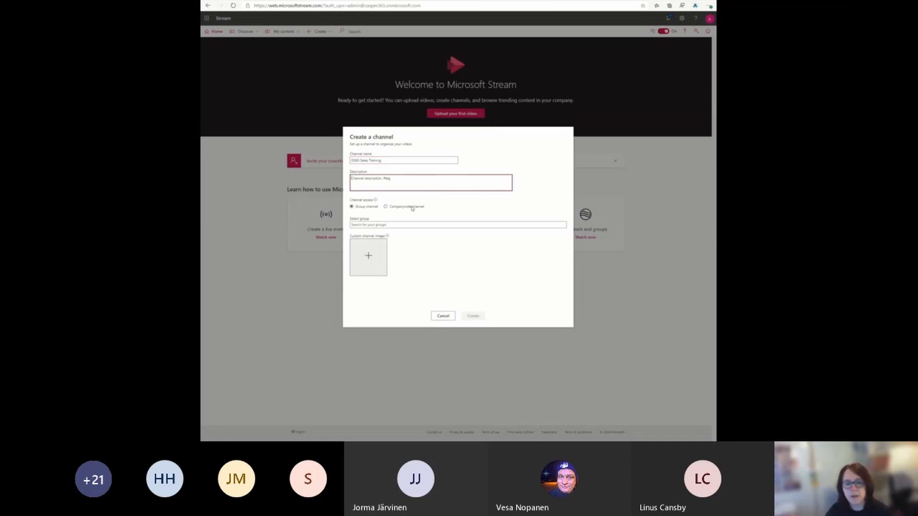
Step: Try to assign the channel to a sales group
click(379, 224)
text(H)
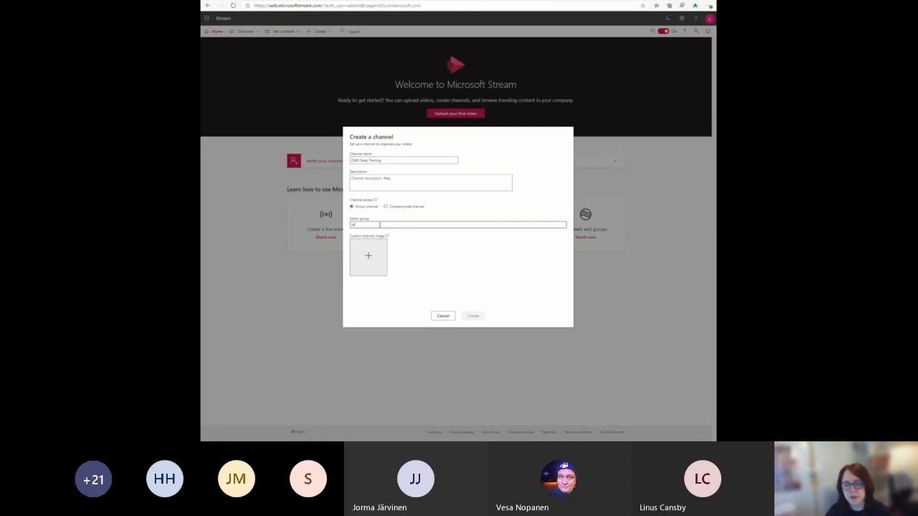
text(ales)
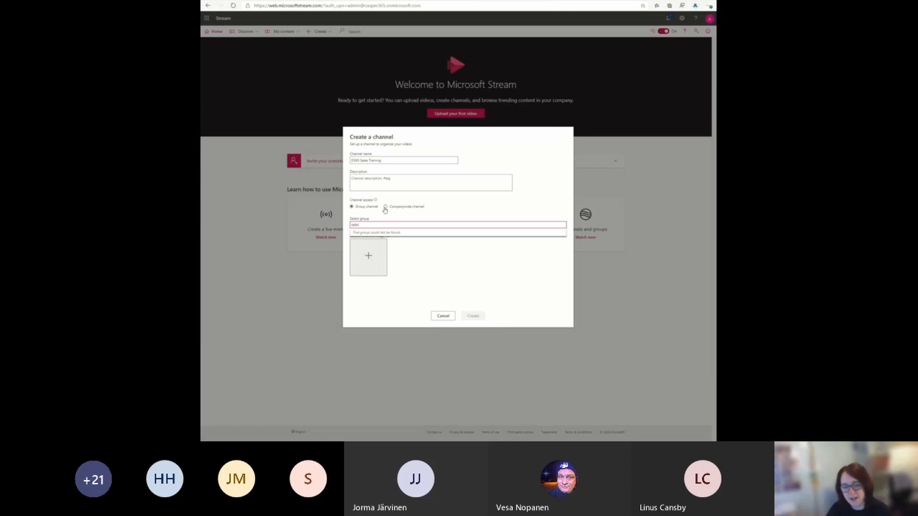
Step: Make the channel companywide with the Dynamics logo as its custom image, and create it
click(385, 207)
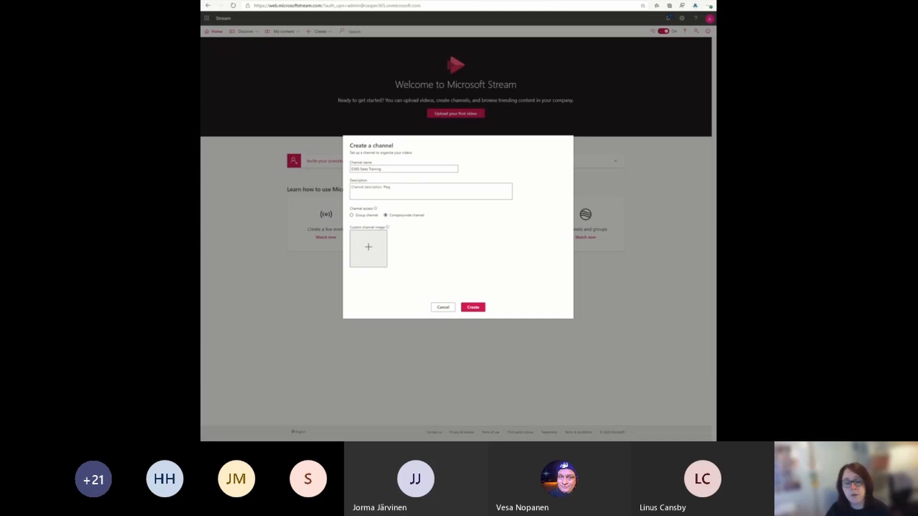
click(532, 243)
click(474, 306)
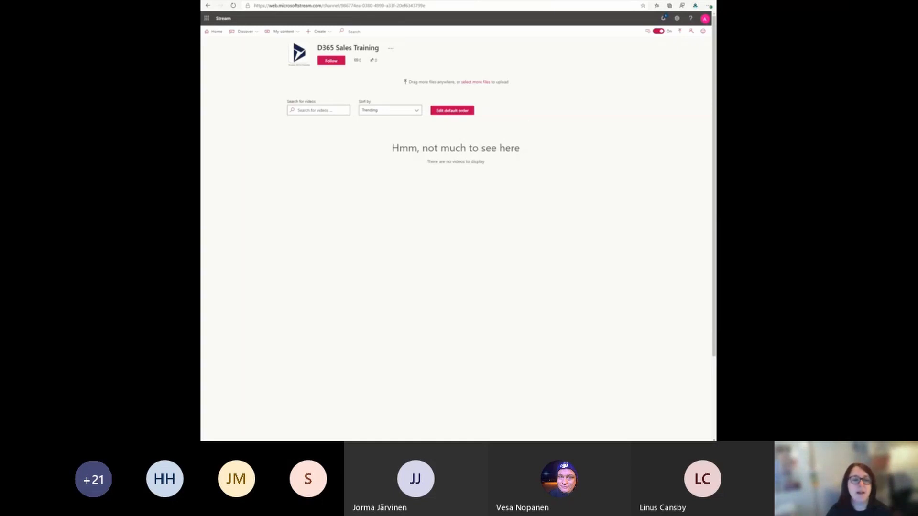
Step: Upload the CRM New Leads and CRM New Opportunities videos to the channel and set both video languages to English
drag(565, 143, 449, 88)
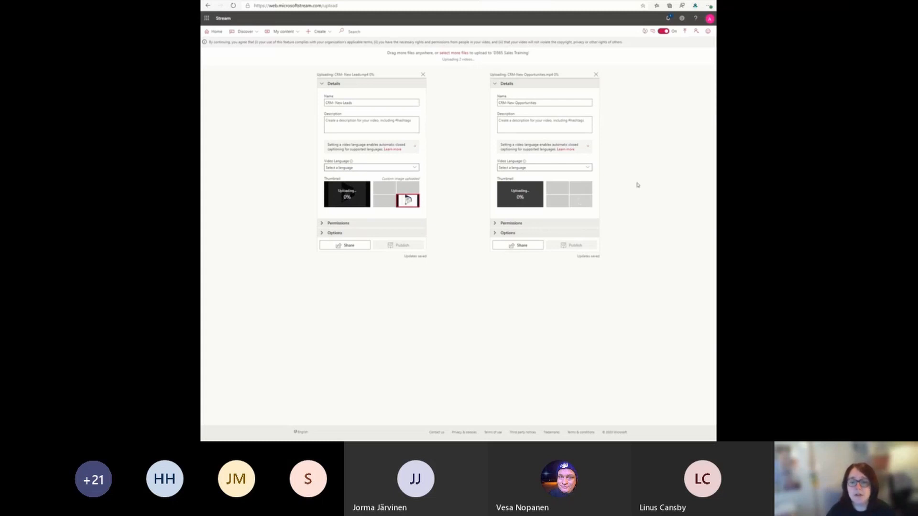
click(553, 169)
click(541, 180)
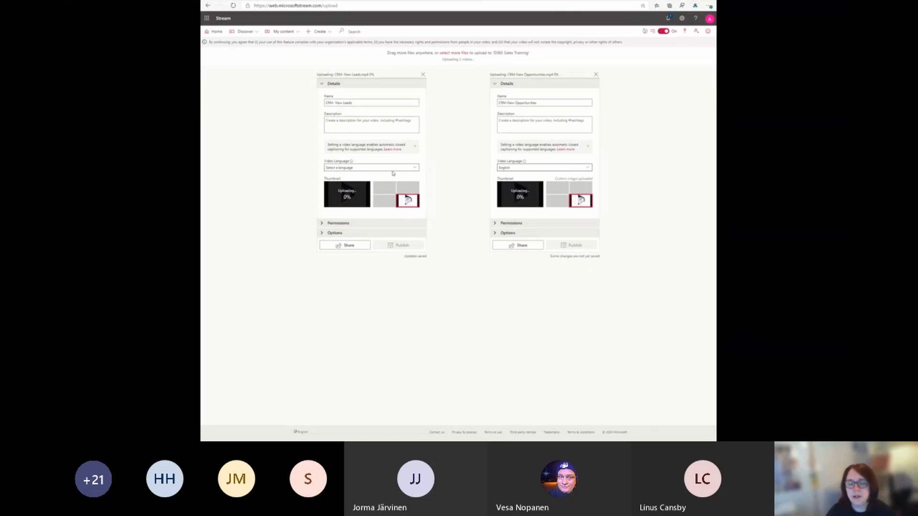
click(392, 167)
click(360, 180)
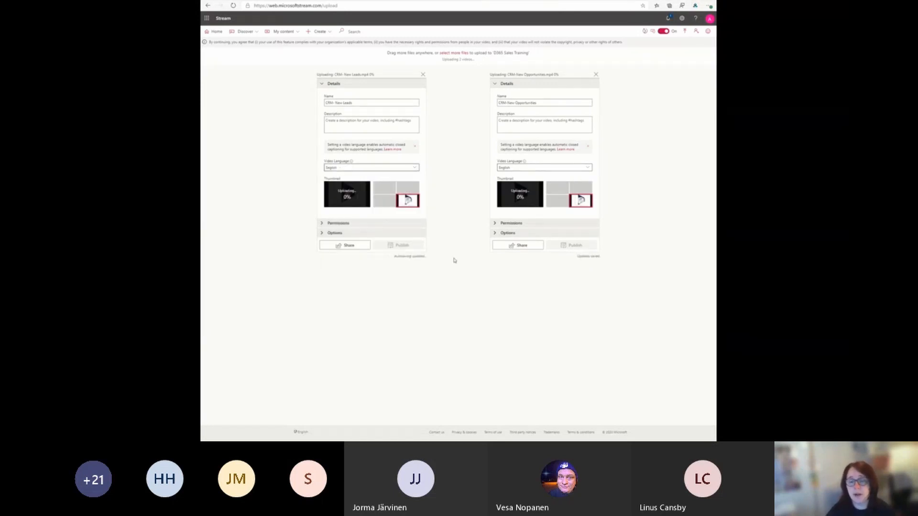
Step: Check the upload status of both videos and review the options and permissions of the New Leads video
click(643, 33)
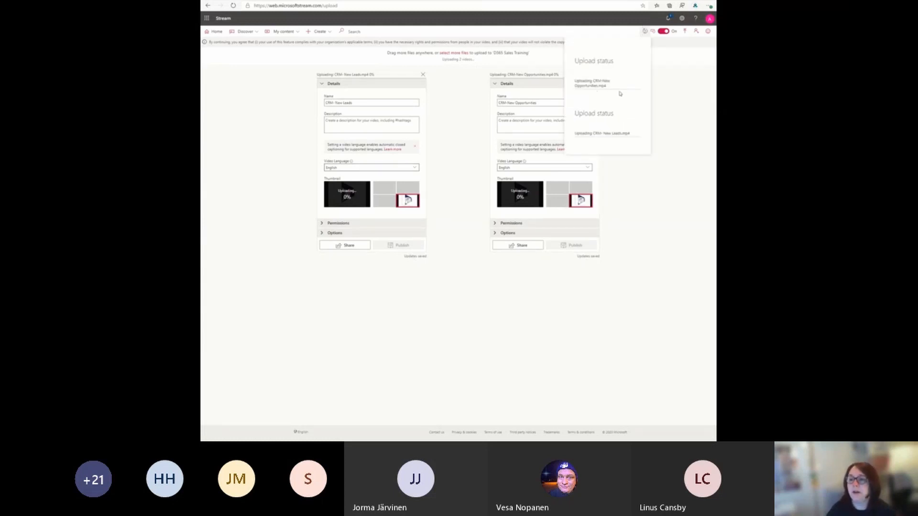
click(668, 121)
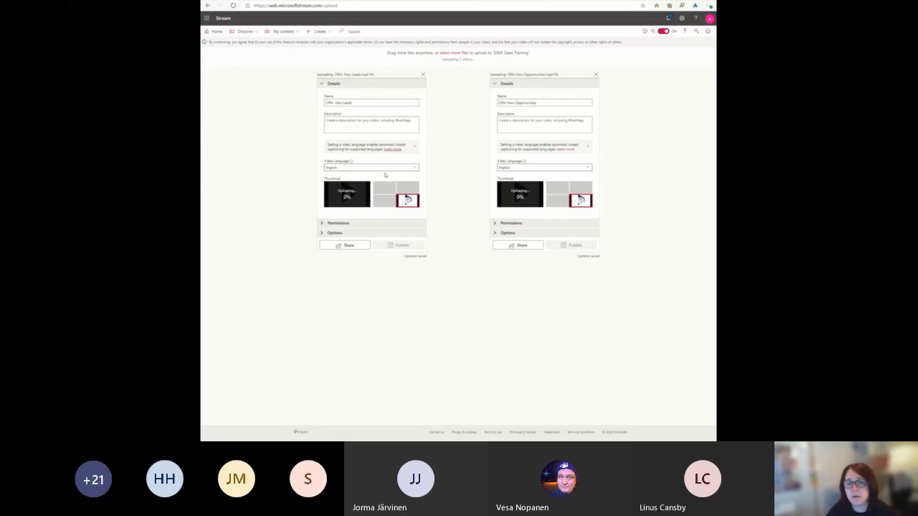
click(366, 235)
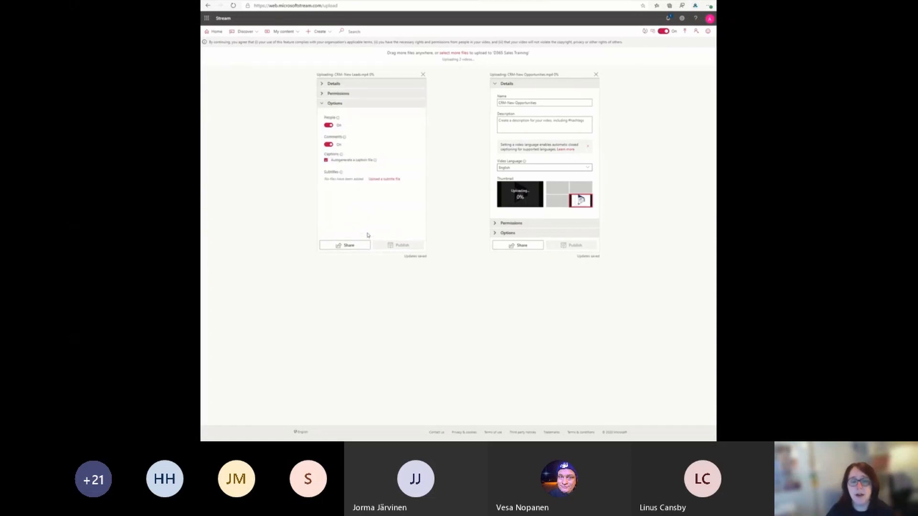
click(338, 94)
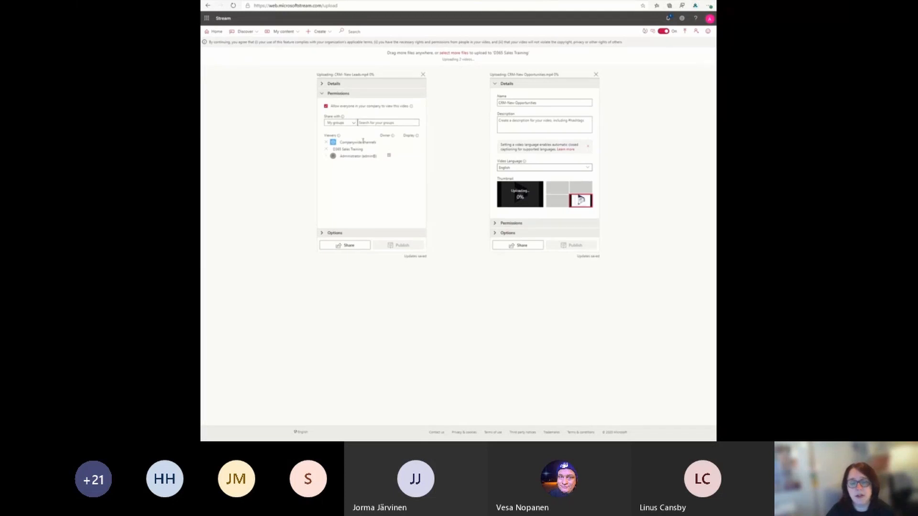
Step: View and select the direct sharing link of the New Leads video, and close the sharing dialog
click(359, 247)
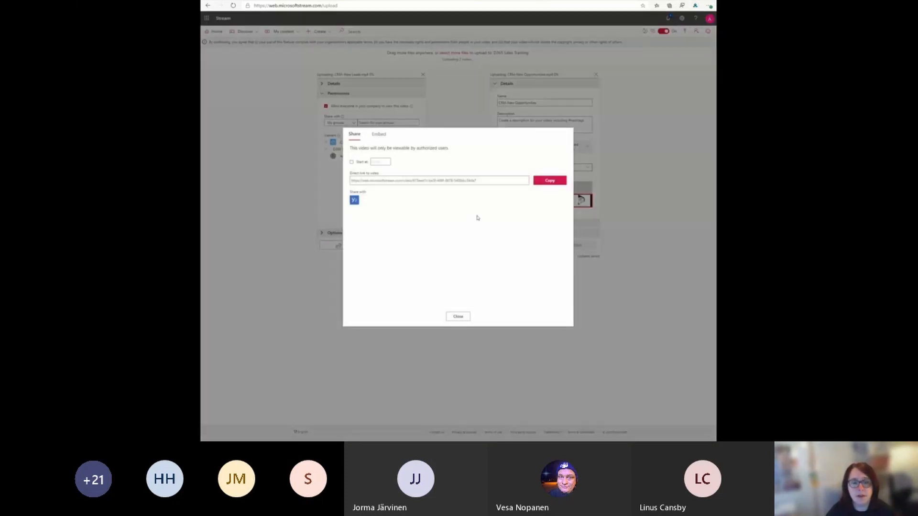
click(486, 181)
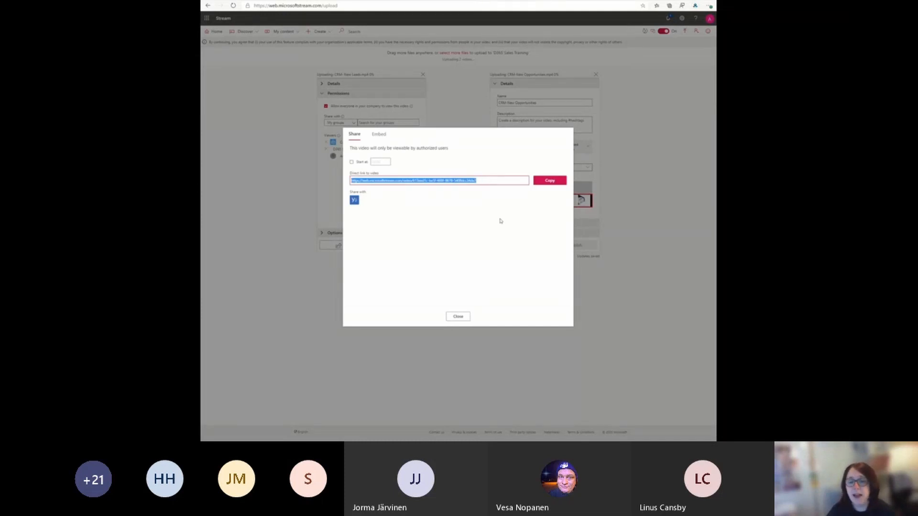
click(465, 317)
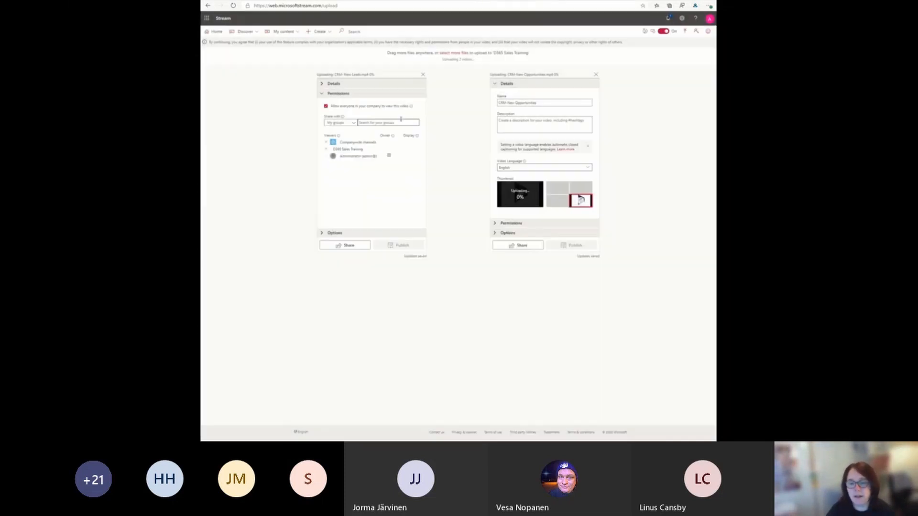
click(321, 85)
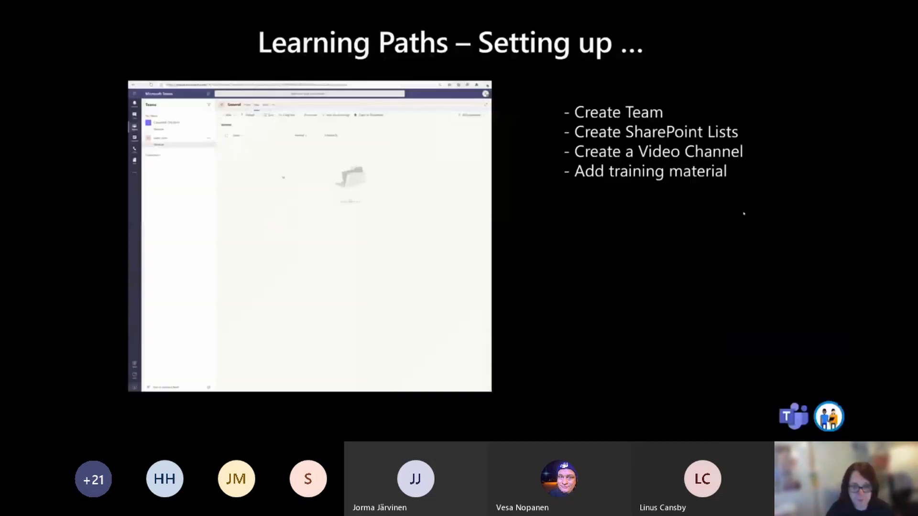
click(744, 213)
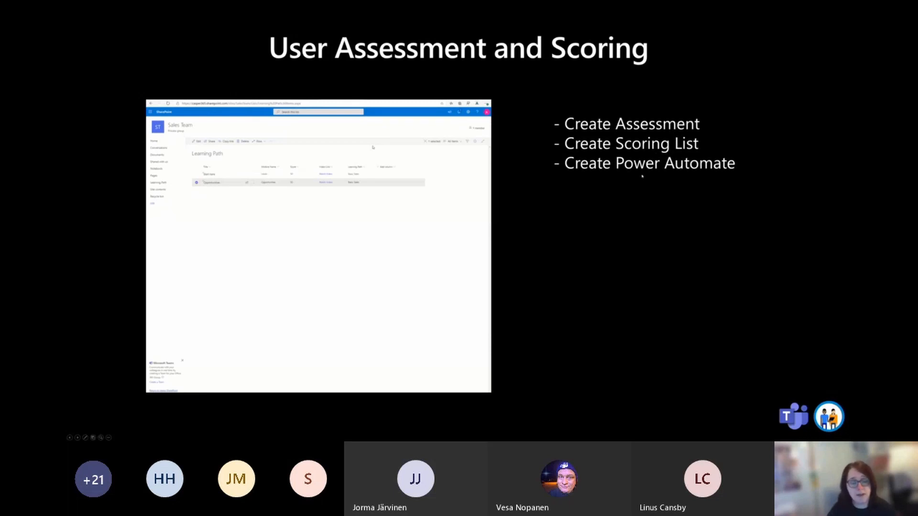
click(684, 243)
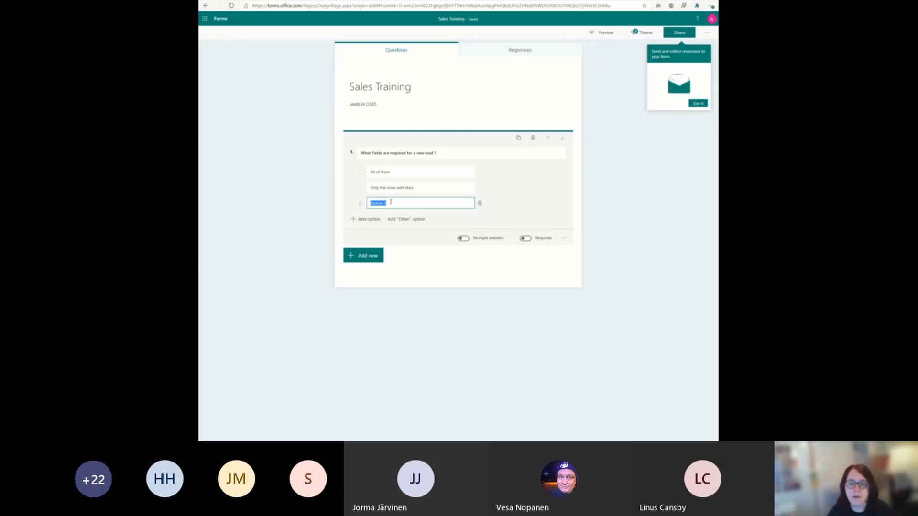
Step: Fill in the third answer option of question 1 as "As many as I can add but always the ones with stars"
text(As many as)
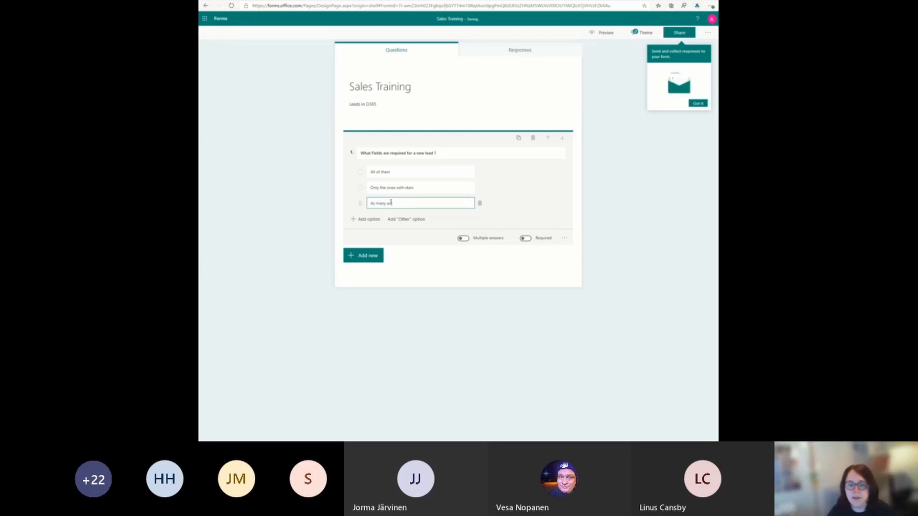
text( I can add but always the)
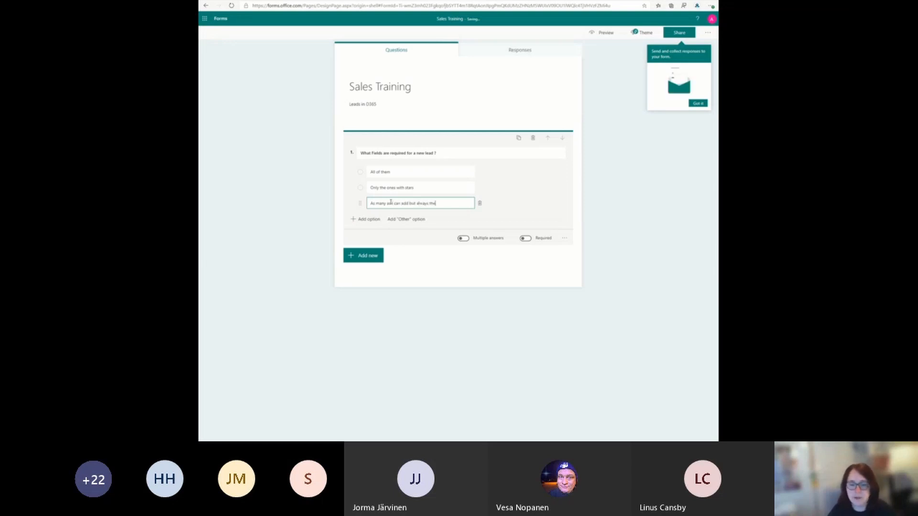
text( ones with stars)
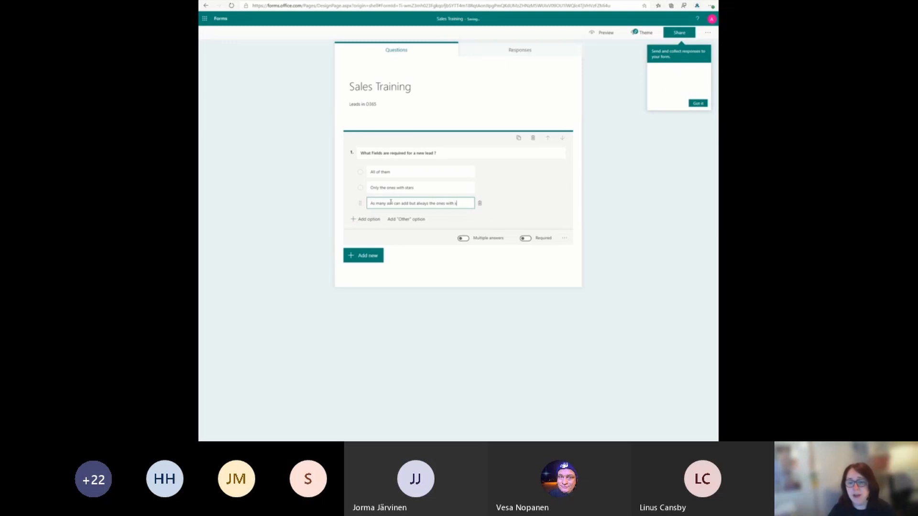
click(520, 193)
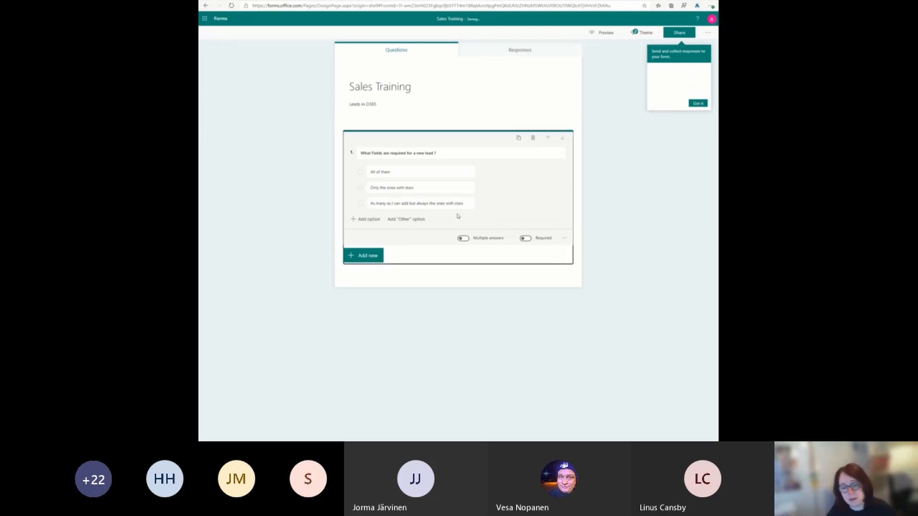
Step: Add a text question reading "When should you add a new lead" to the Sales Training form
click(368, 256)
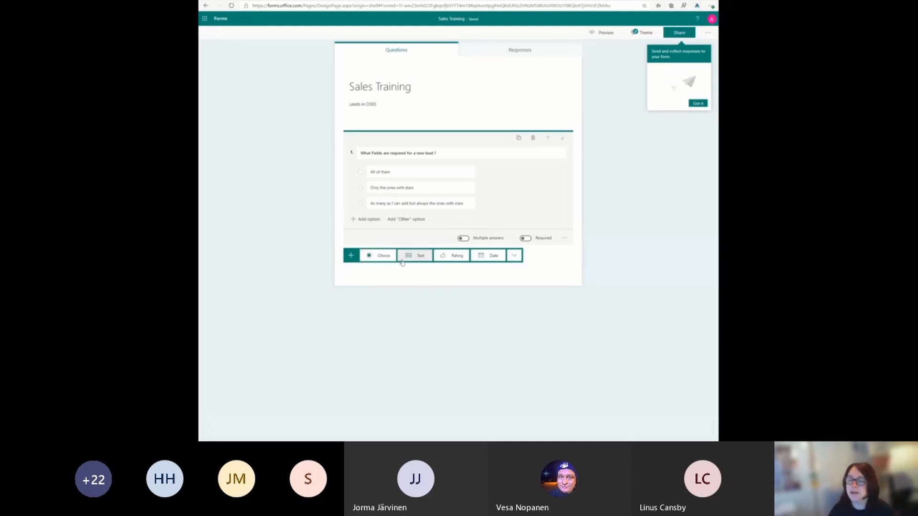
click(414, 256)
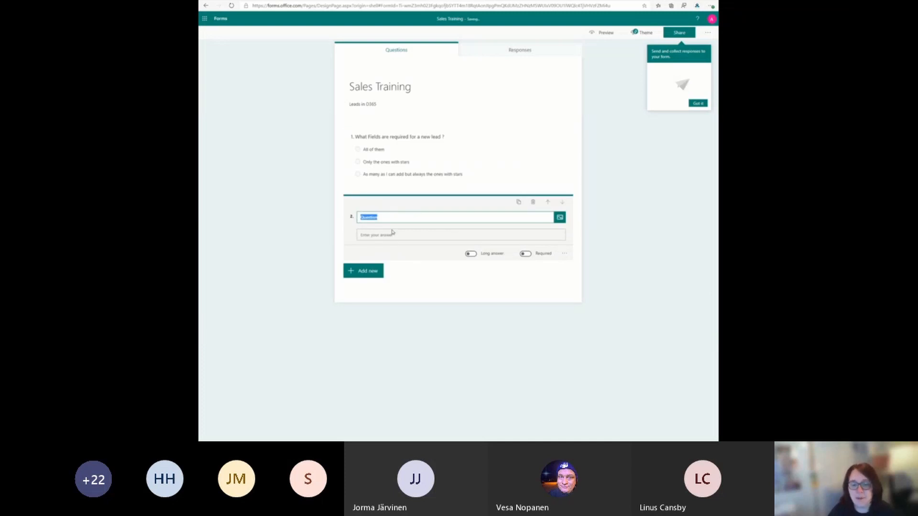
text(What)
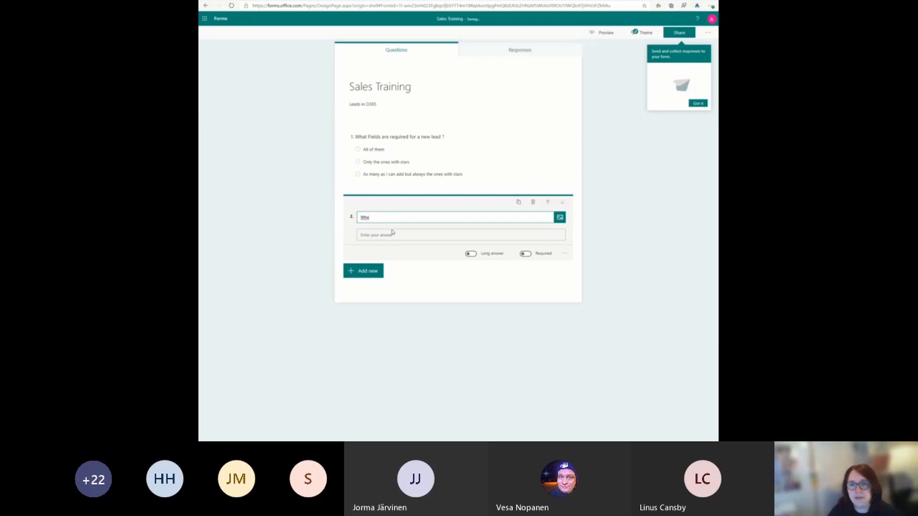
text(n sho)
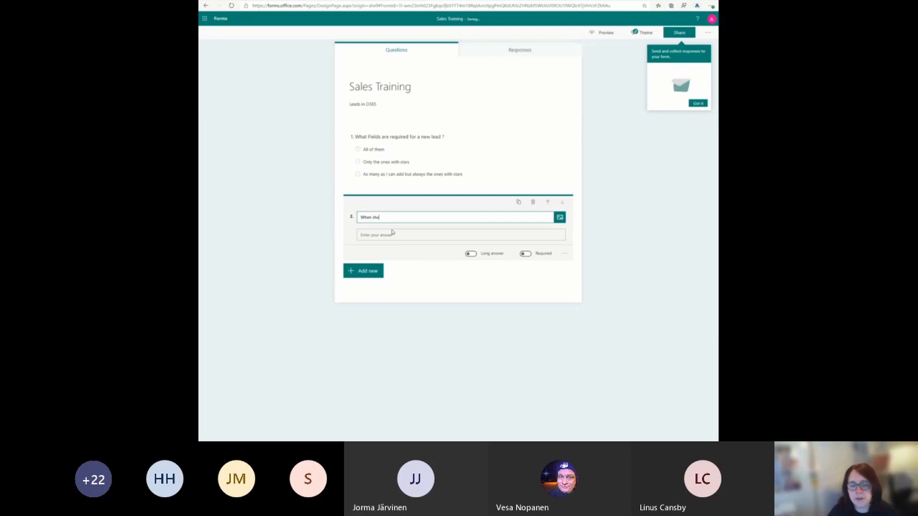
text(uld you add)
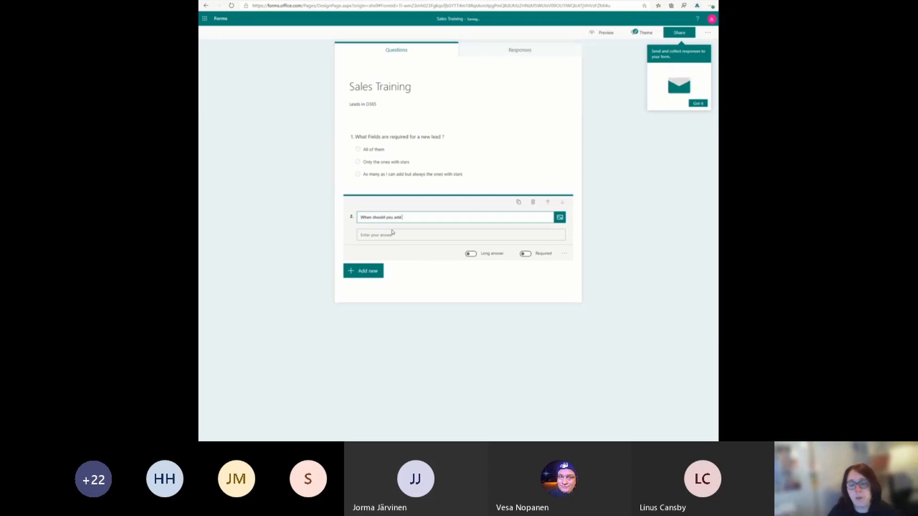
text( a new lea)
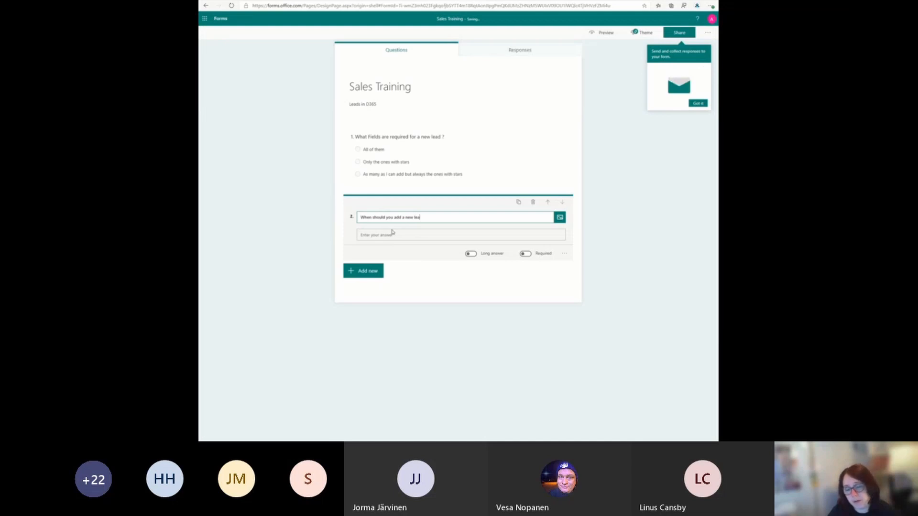
text(d)
click(392, 235)
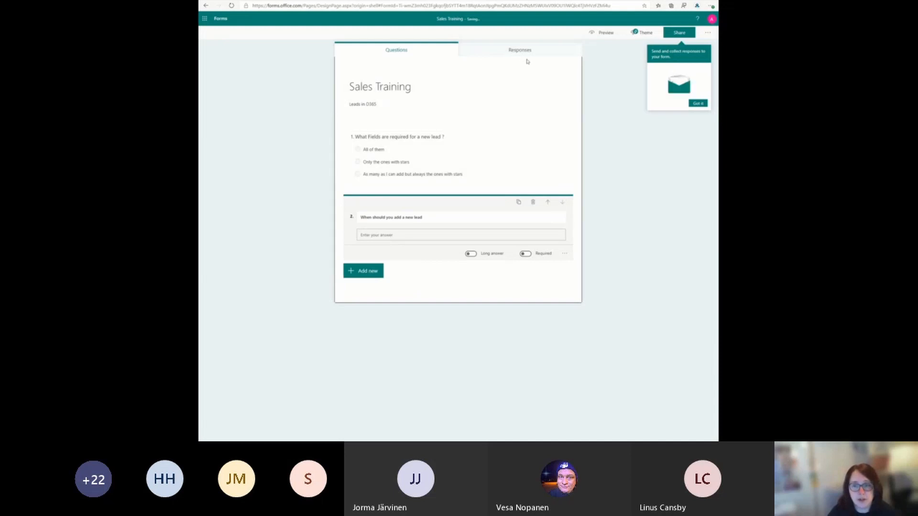
Step: Dismiss the sharing tip and copy the form's response link for people in the organization
click(698, 103)
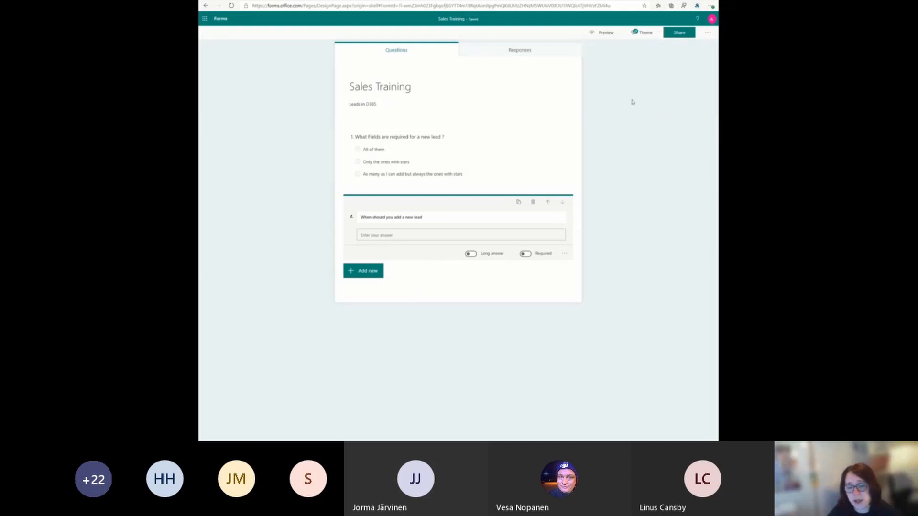
click(632, 102)
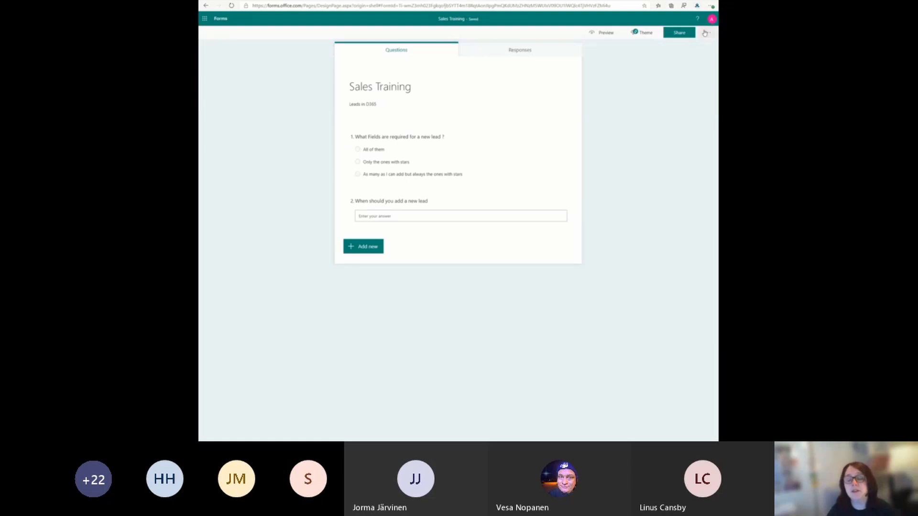
click(691, 33)
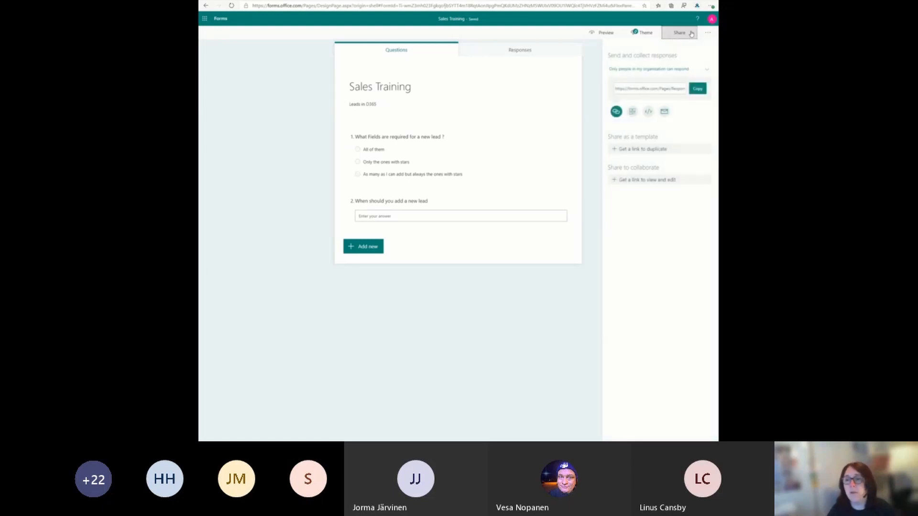
click(694, 91)
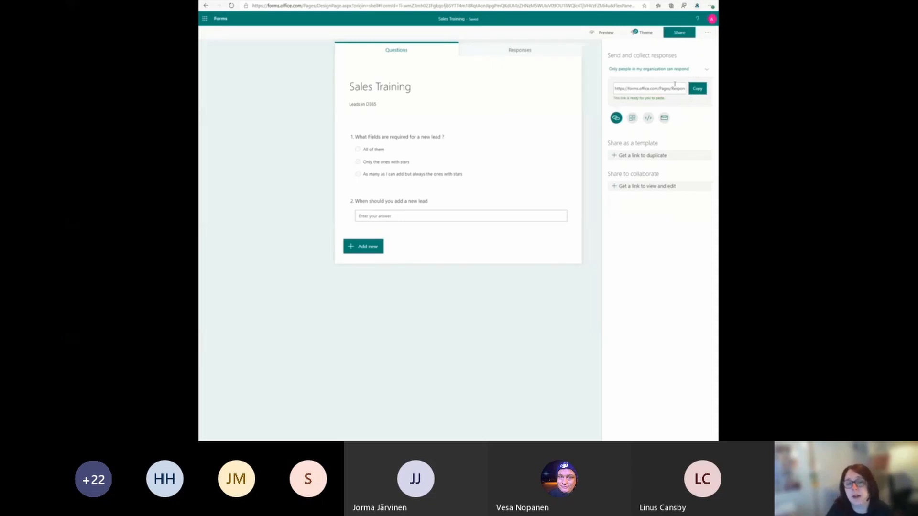
click(675, 86)
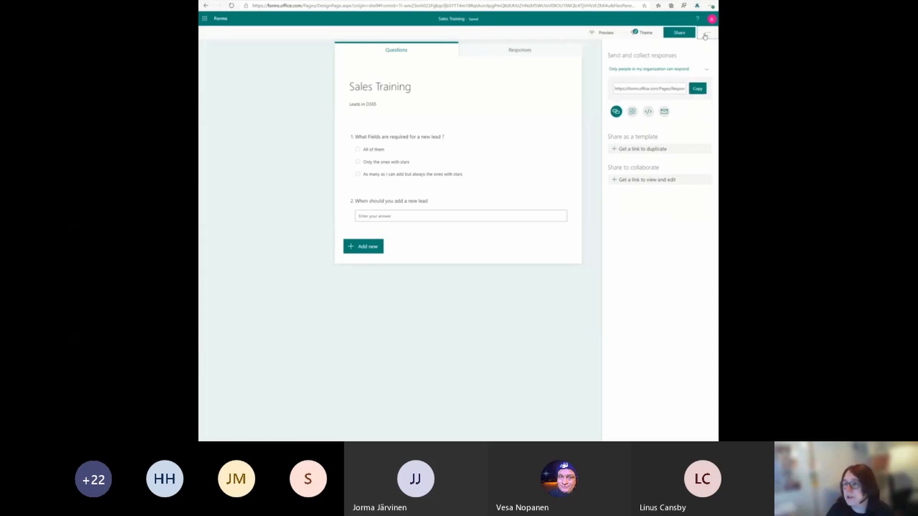
Step: Limit the form to one response per person and briefly try out the start date option
click(707, 33)
click(667, 59)
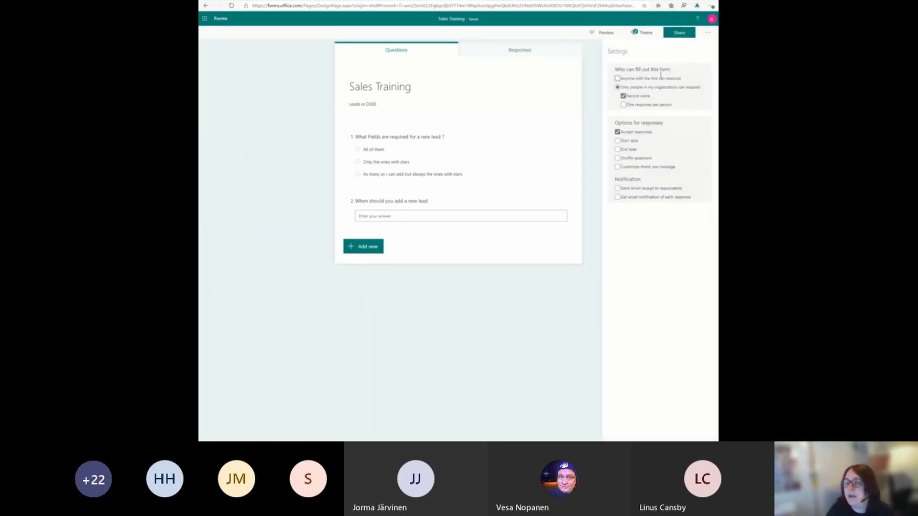
click(648, 105)
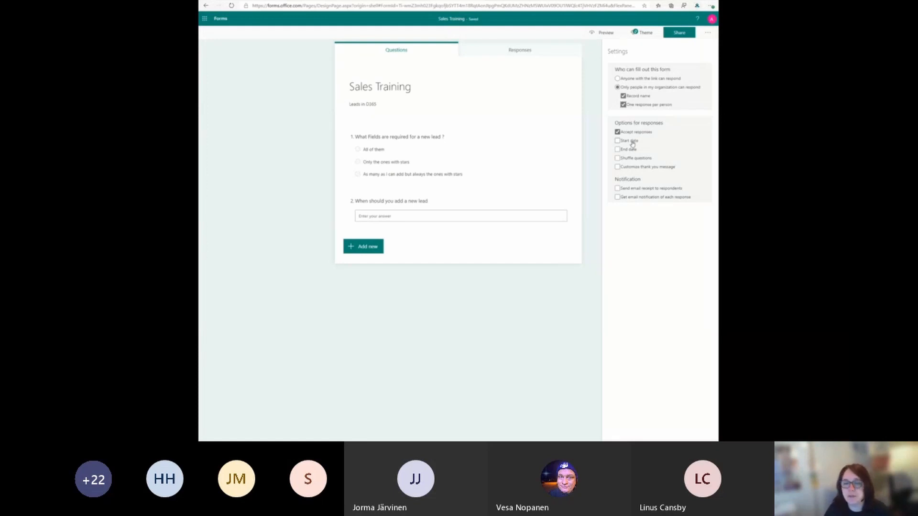
click(632, 142)
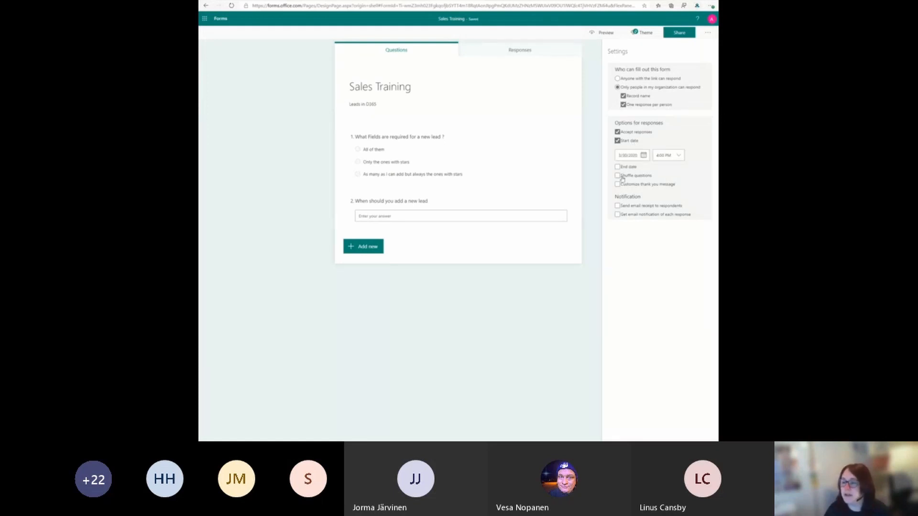
click(630, 141)
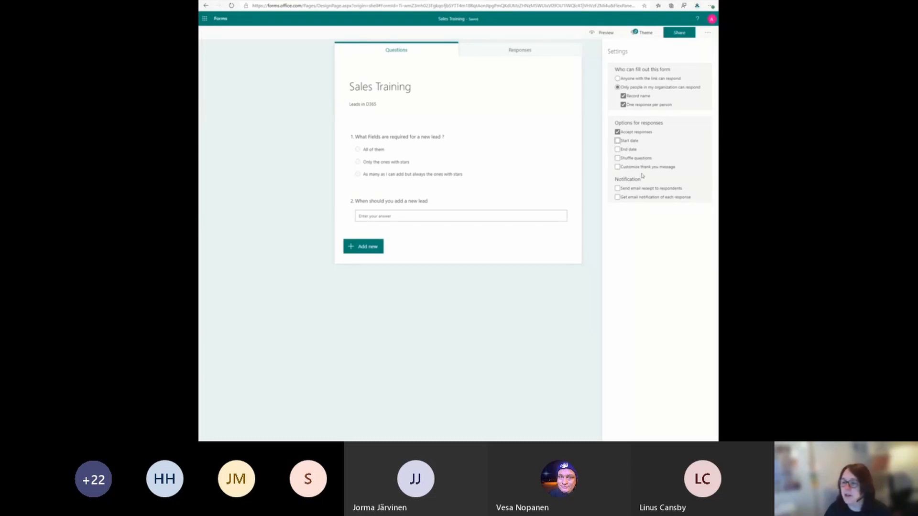
Step: Customize the form's thank you message to "Please continue with the Video now" and close the settings
click(643, 167)
triple_click(643, 180)
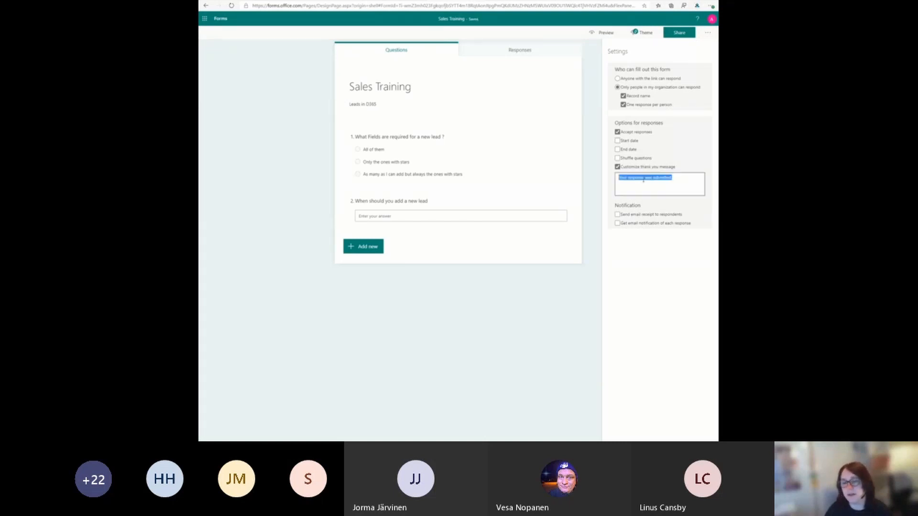
text(Please continue with the V)
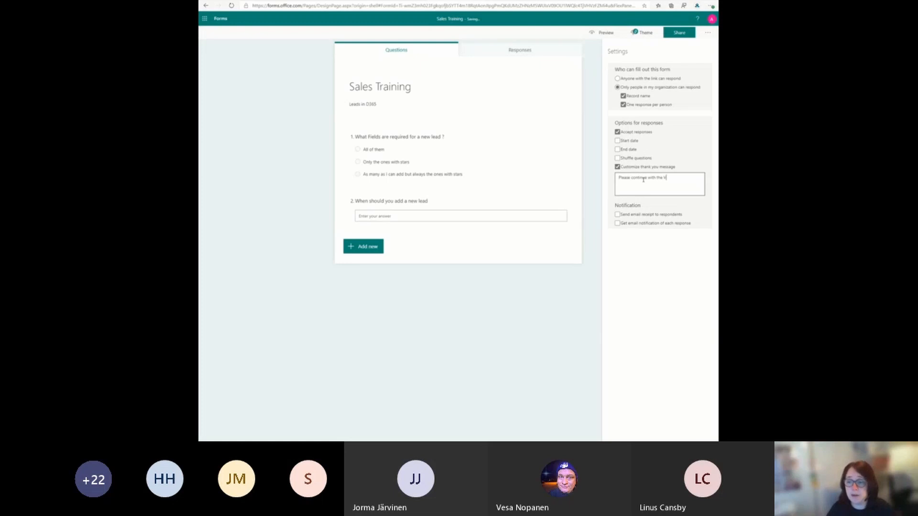
text(ideo ro)
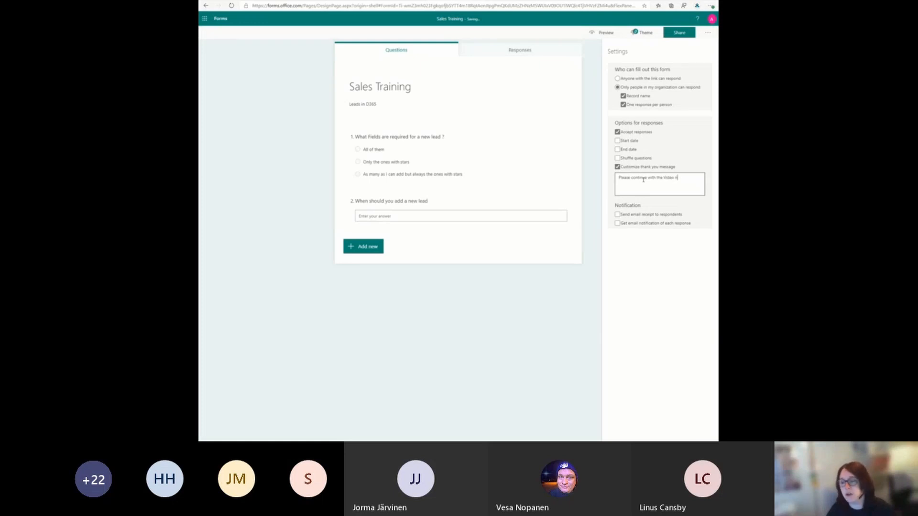
click(649, 249)
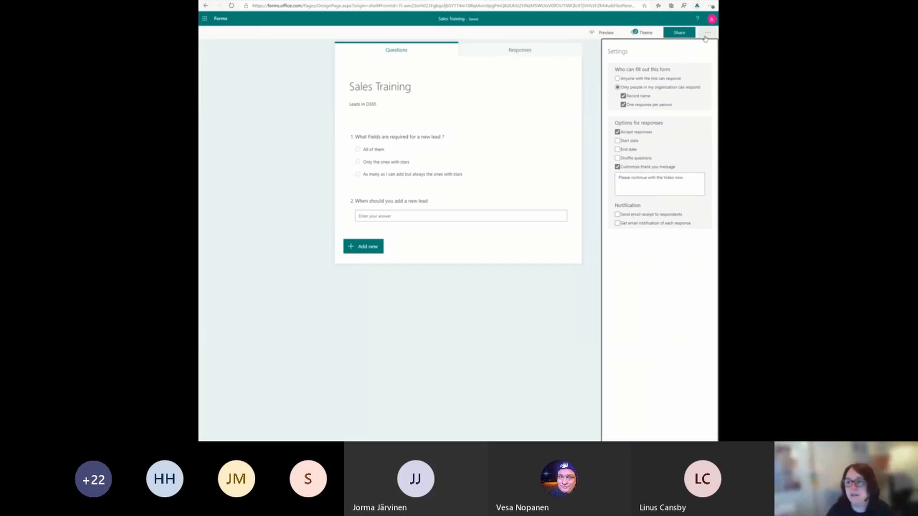
click(597, 292)
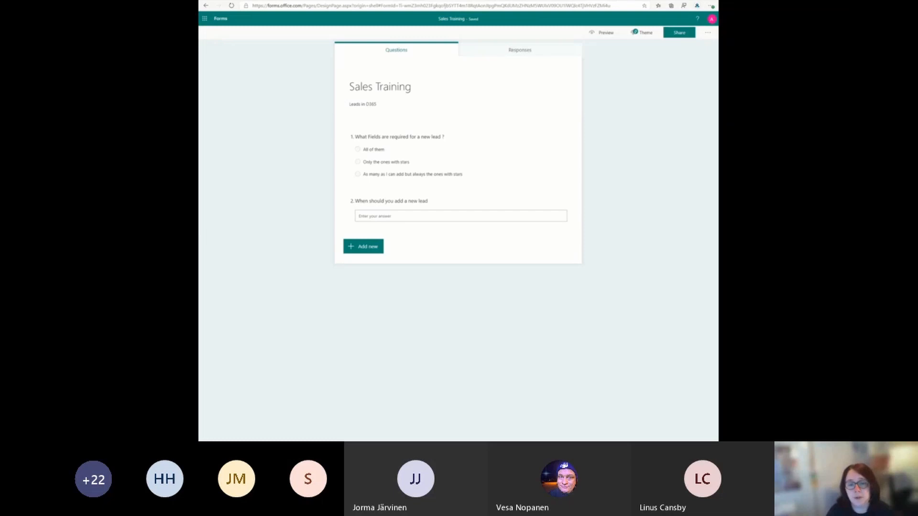
Step: Switch to the CRM New Leads video page in Stream and reload it to check its upload status
key(ctrl+Tab)
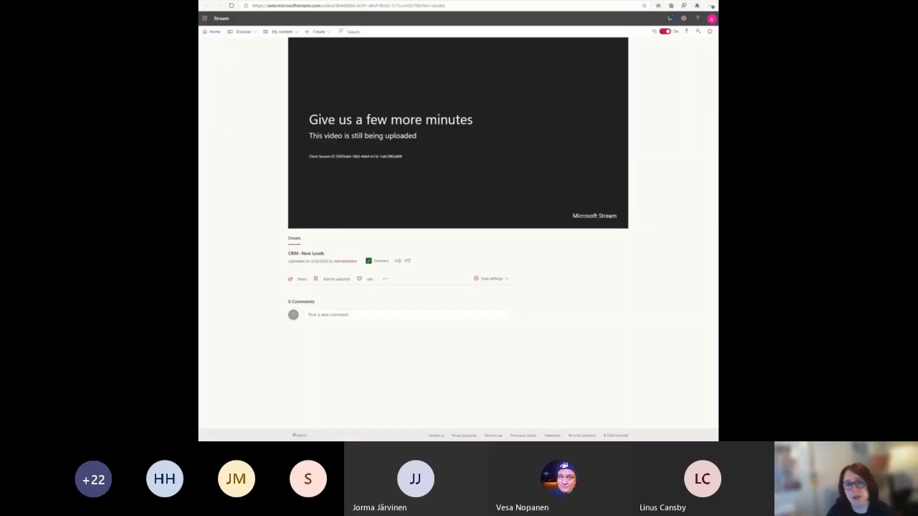
click(382, 6)
key(Return)
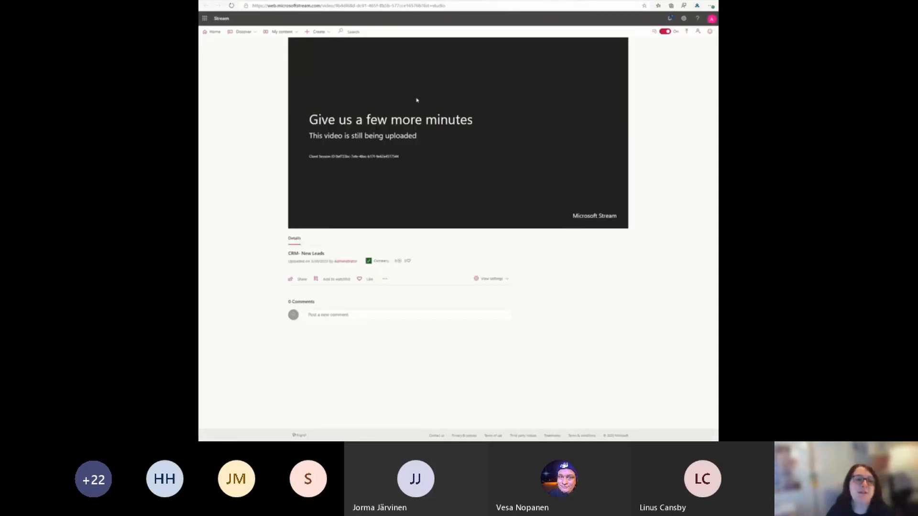
Step: Open Power Automate and start an automated flow from blank, skipping the flow name and trigger selection
click(204, 19)
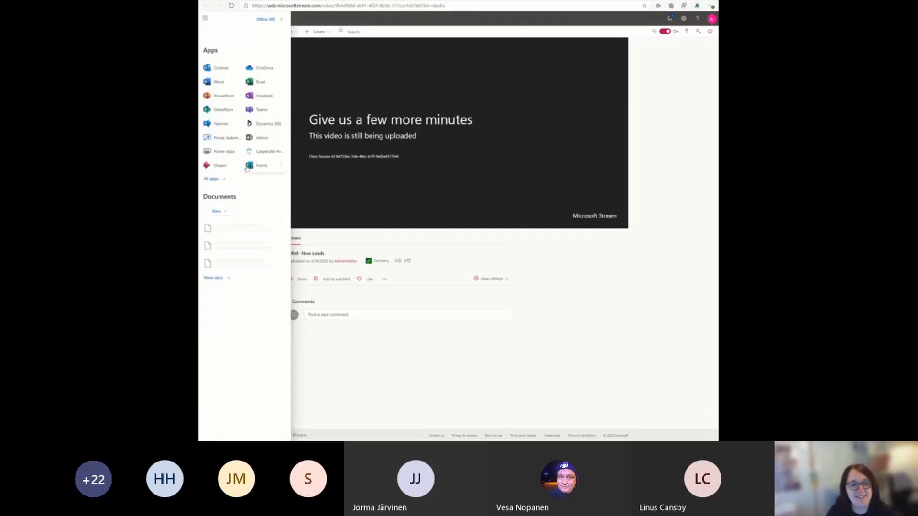
click(222, 139)
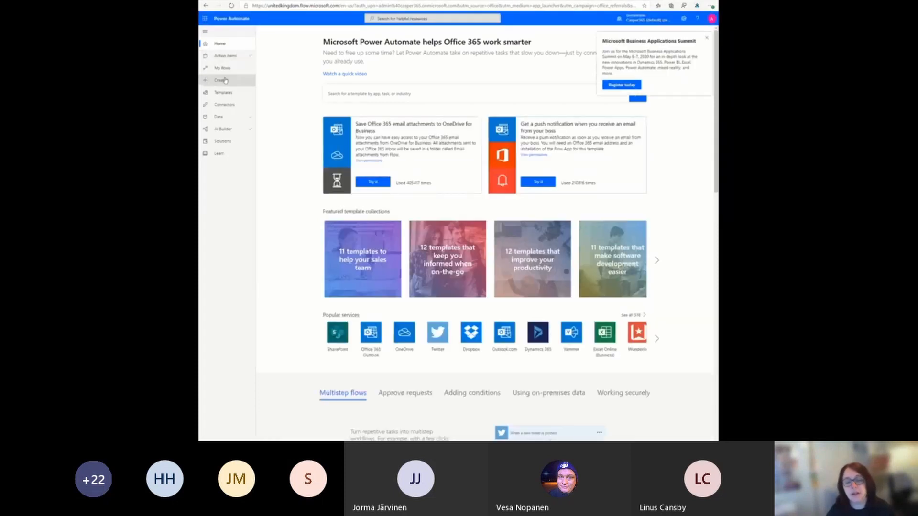
click(223, 81)
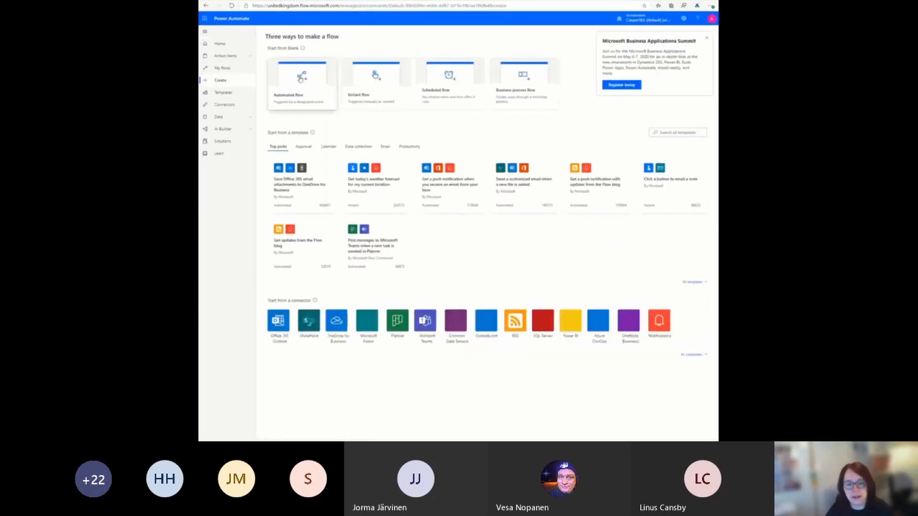
click(300, 78)
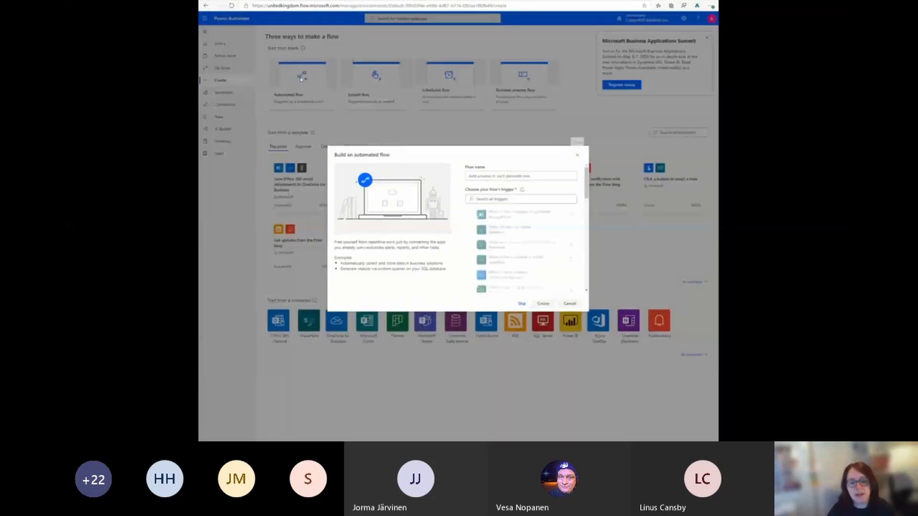
click(523, 306)
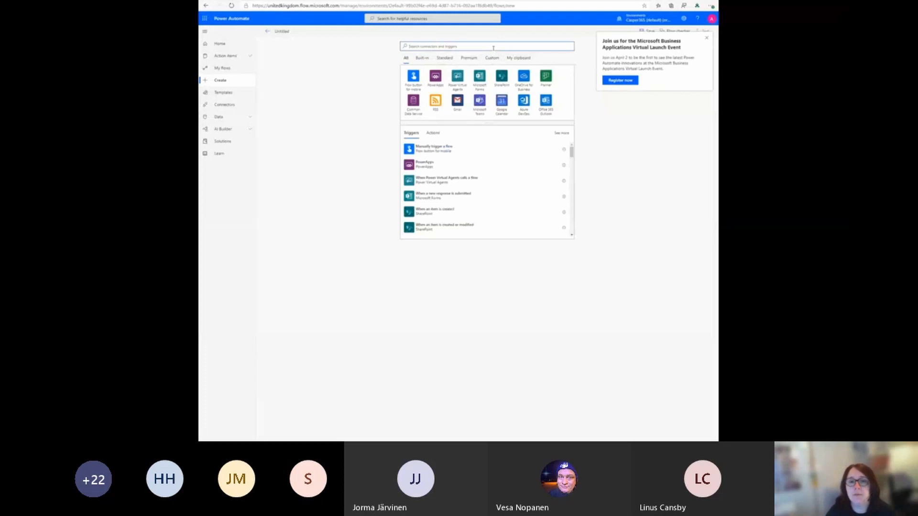
Step: Search triggers for "form", add the Microsoft Forms trigger "When a new response is submitted", and set its form to Sales Training
text(torm)
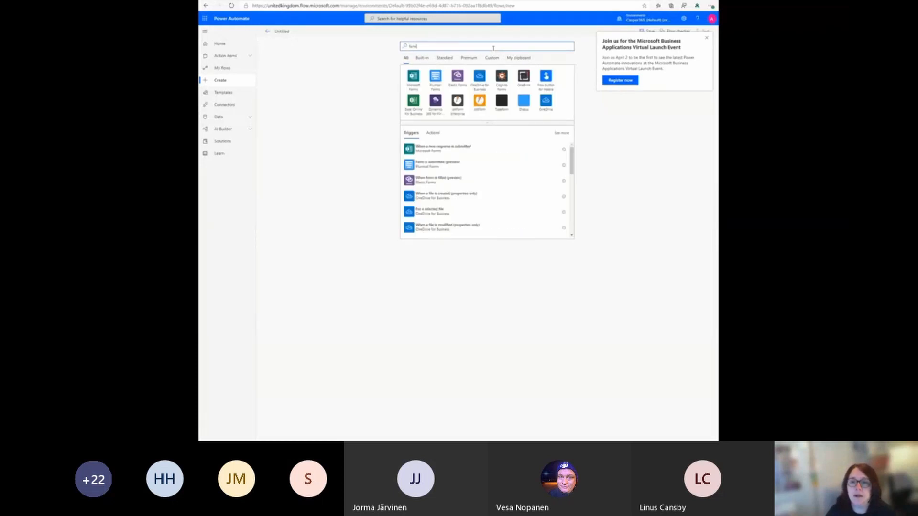
click(417, 88)
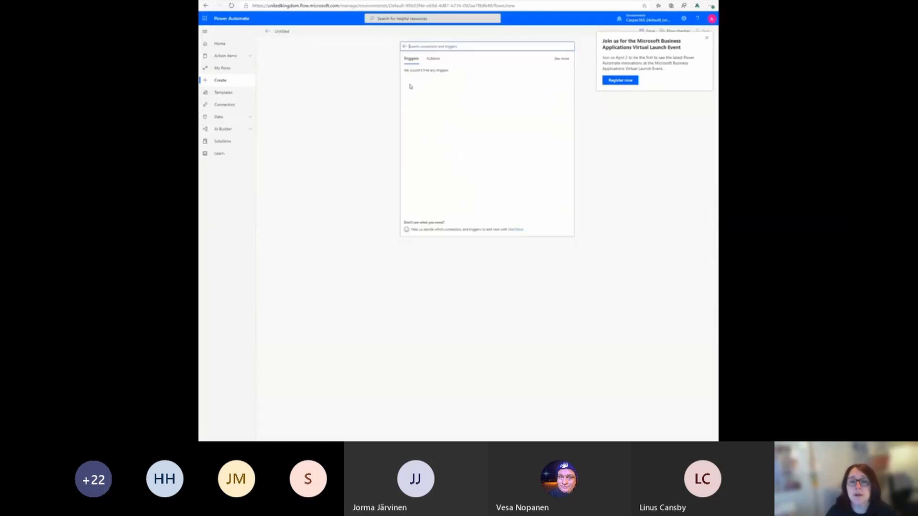
click(432, 80)
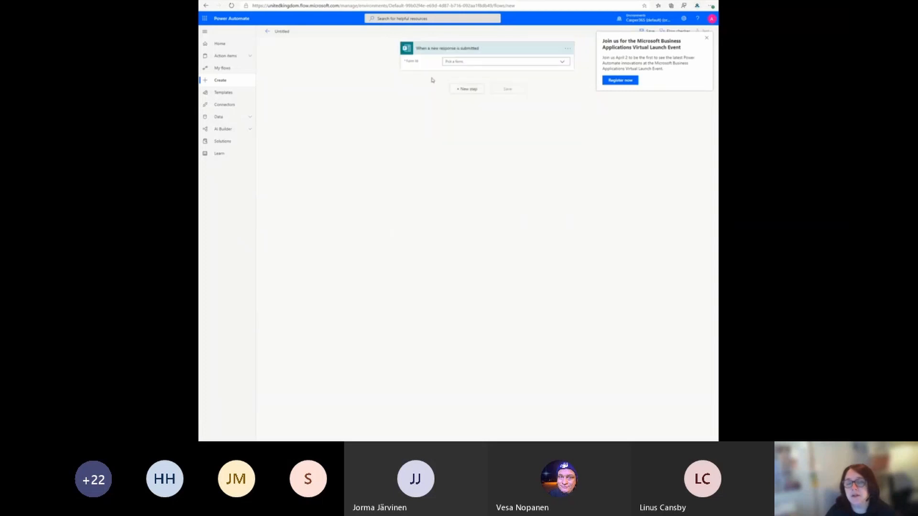
click(461, 61)
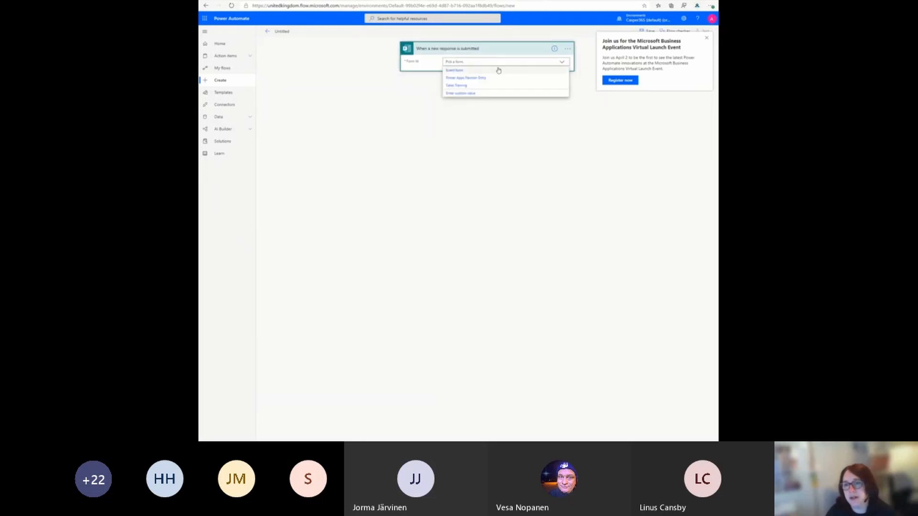
click(457, 86)
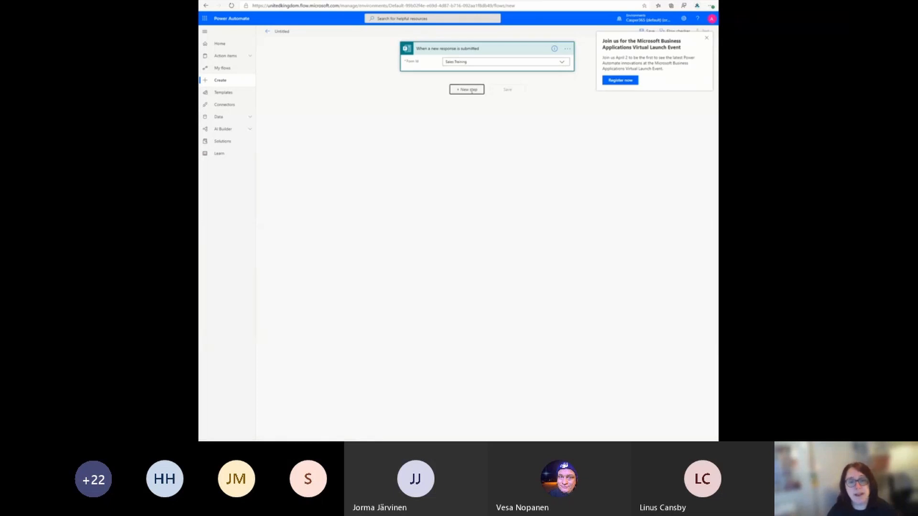
Step: Add a new step after the trigger using the SharePoint "Create item" action
click(466, 90)
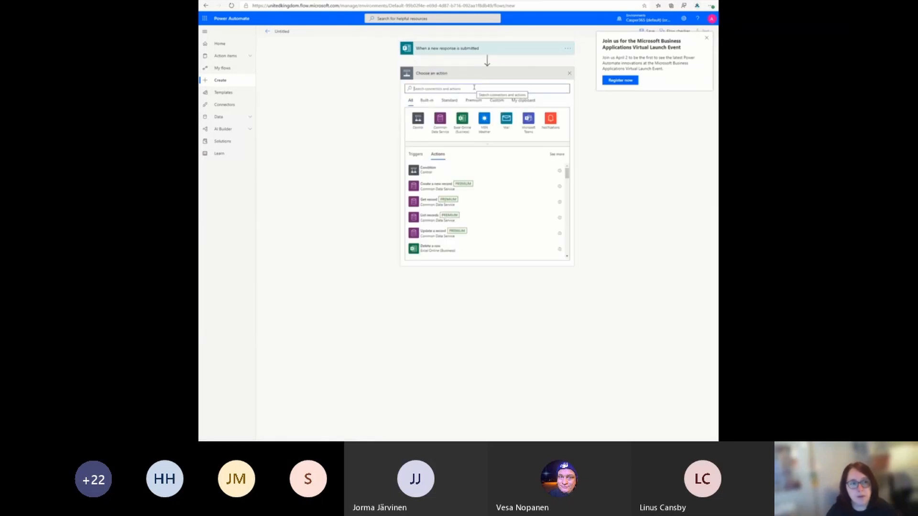
text(cre)
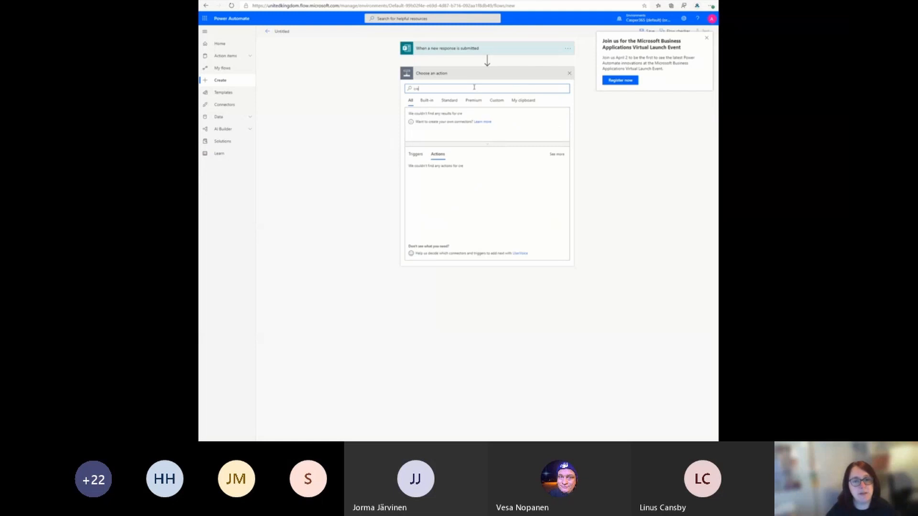
text(ate)
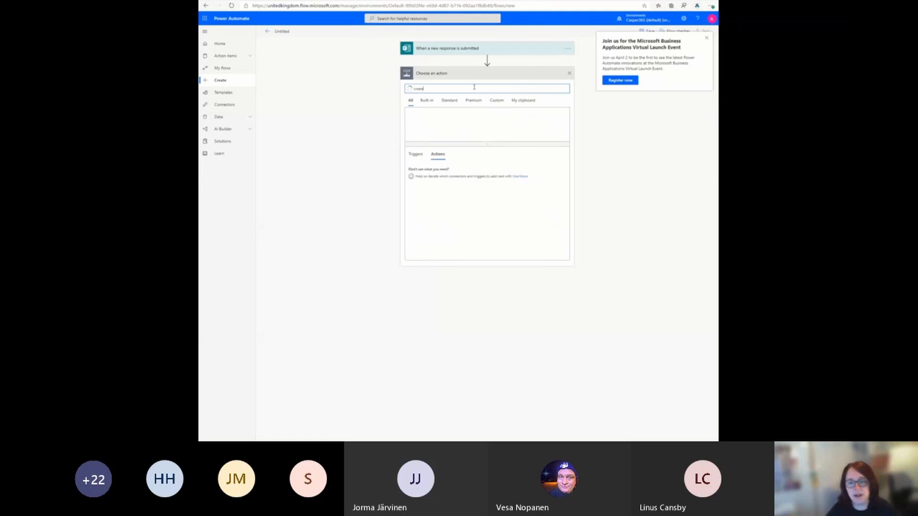
click(417, 120)
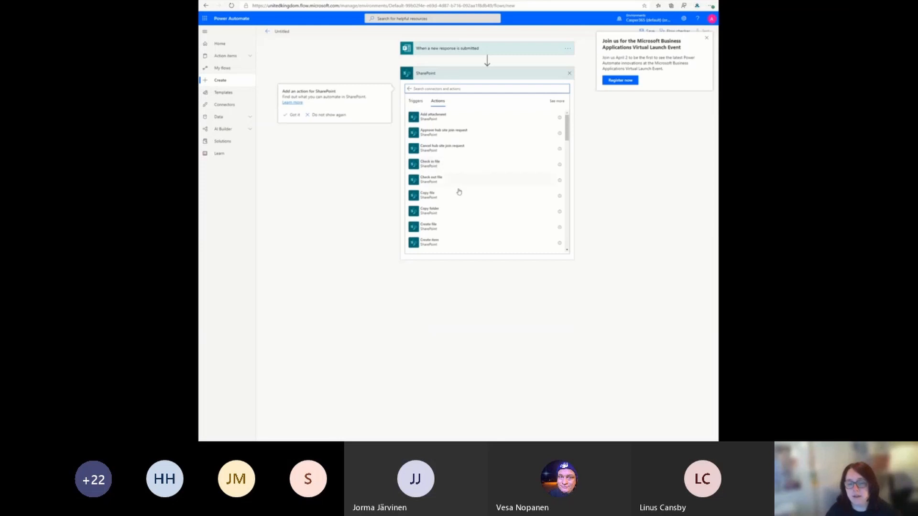
click(436, 243)
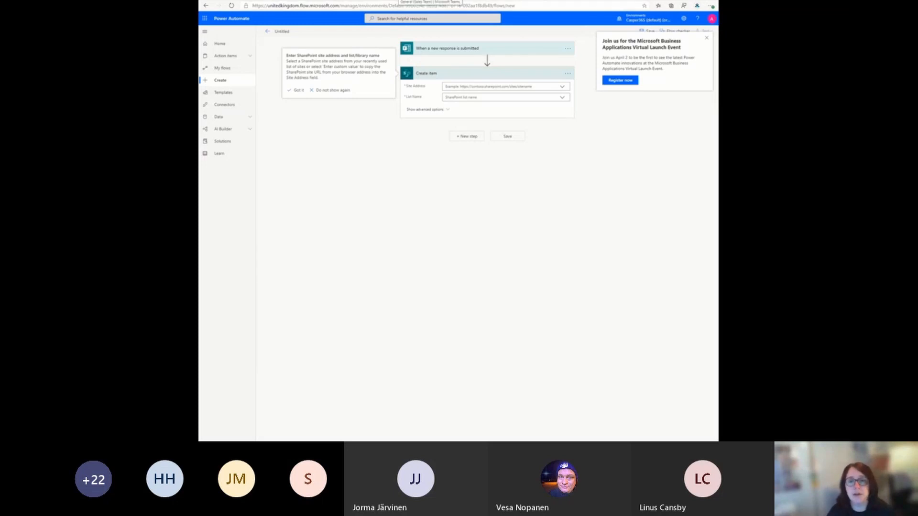
Step: Switch to Microsoft Teams, open the Sales Team's General files in SharePoint, and go to the team site's home page
click(398, 1)
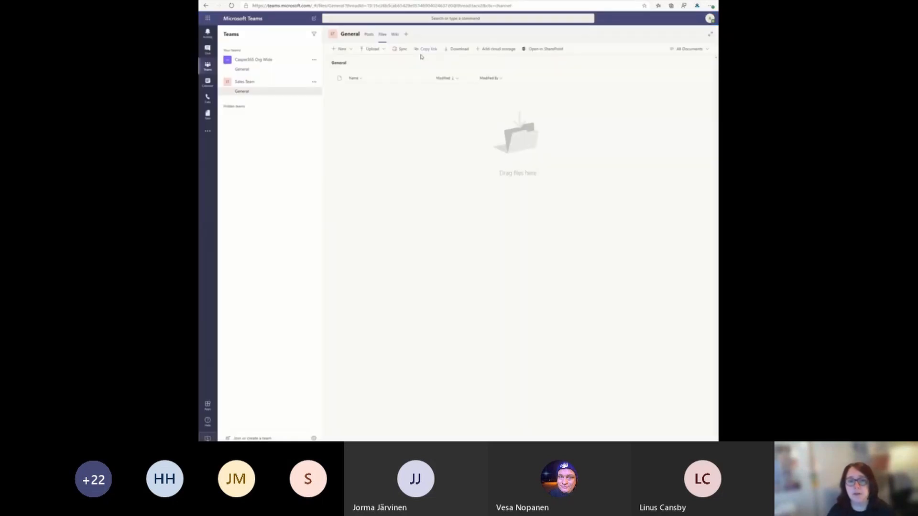
click(542, 49)
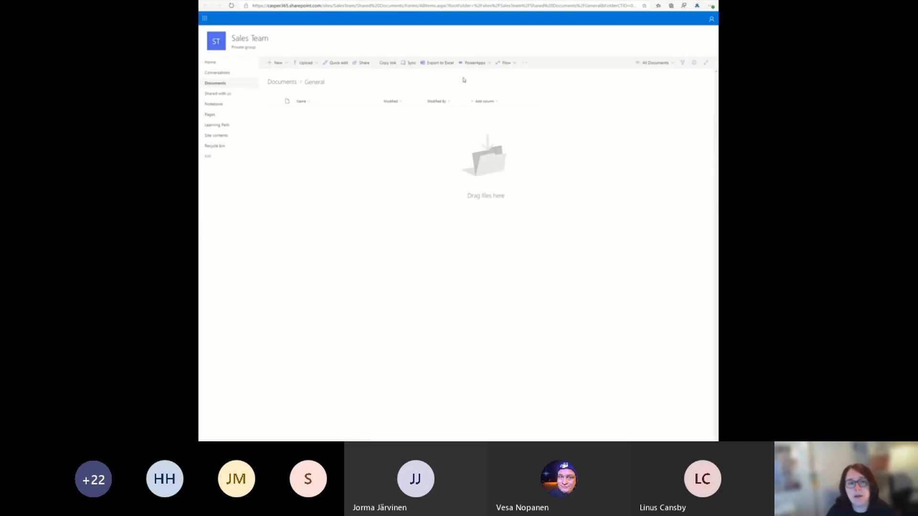
click(216, 41)
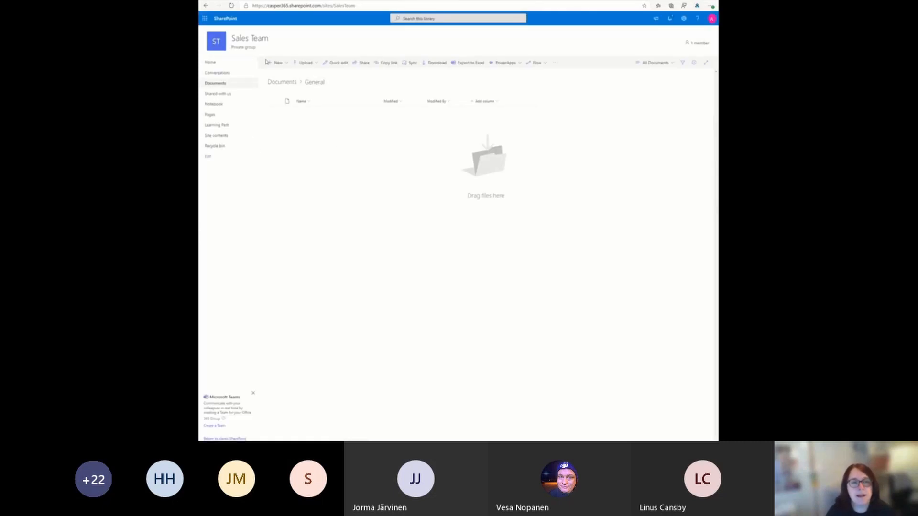
Step: Create a new list named "Training Scores" on the Sales Team site, keeping it shown in site navigation
click(275, 64)
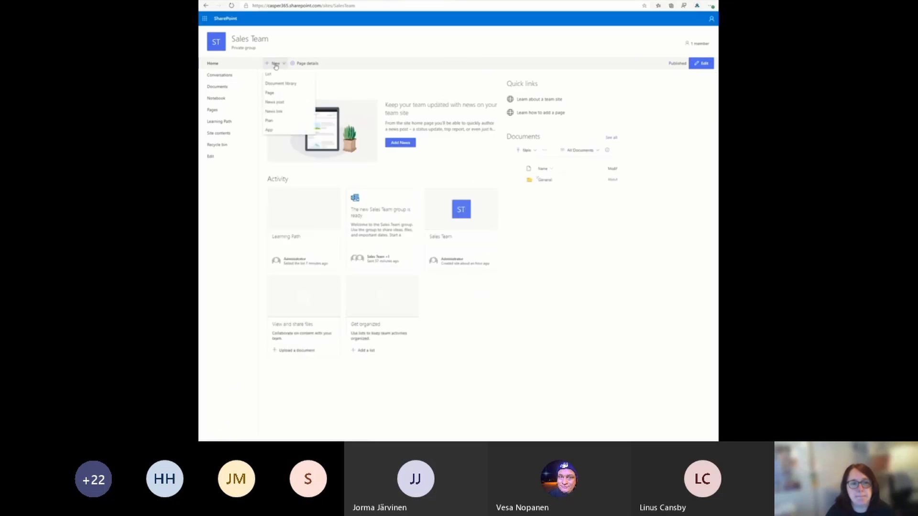
click(278, 74)
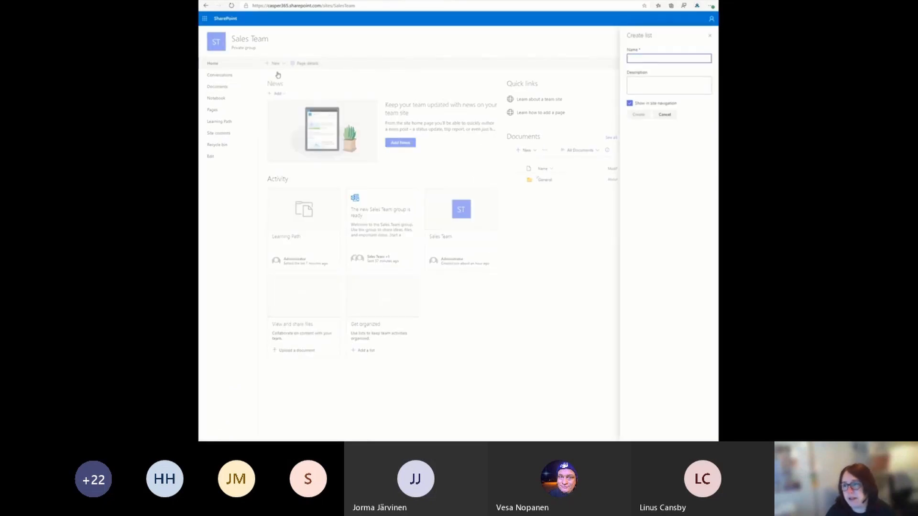
text(Tr)
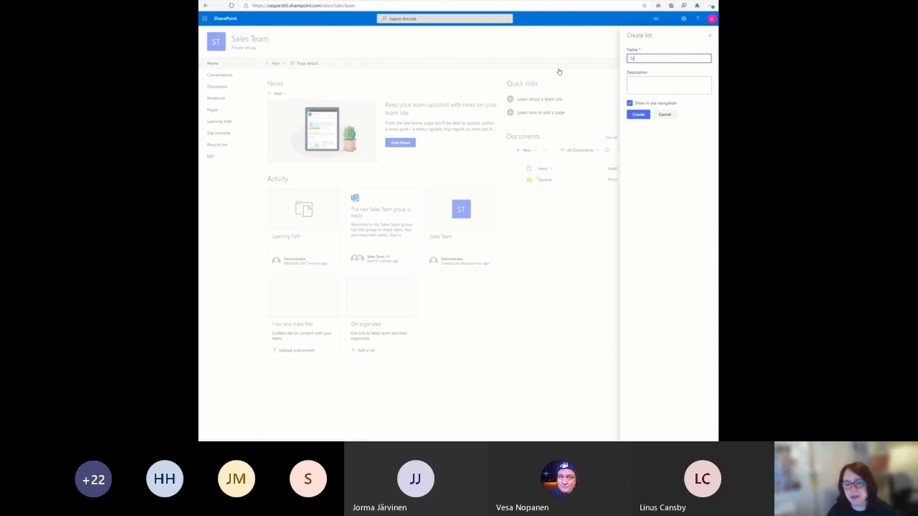
text(anscores)
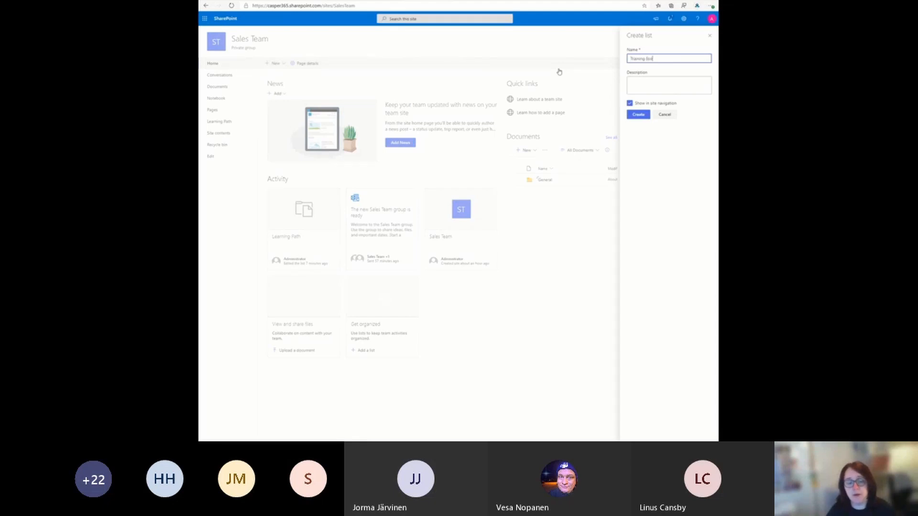
click(640, 86)
click(642, 117)
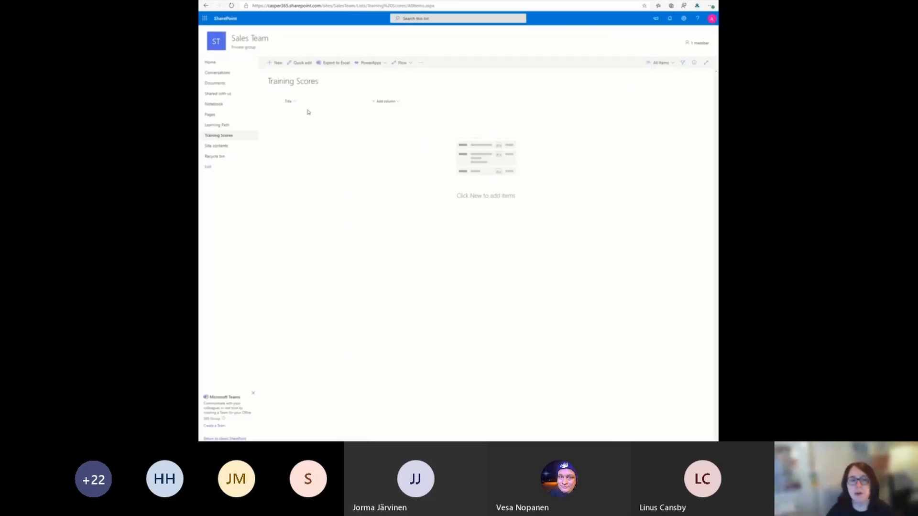
Step: Add two single line of text columns, "Module" and "Learning Path", to the Training Scores list
click(392, 102)
click(391, 112)
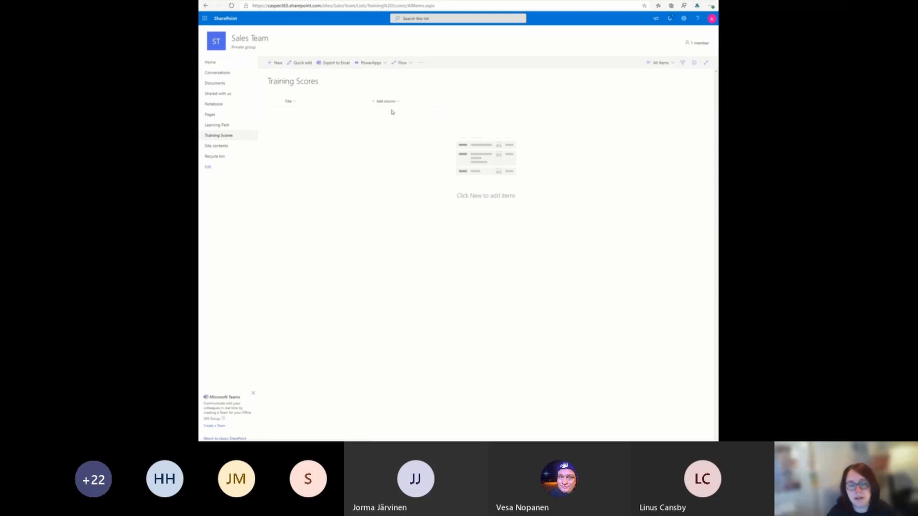
text(Module)
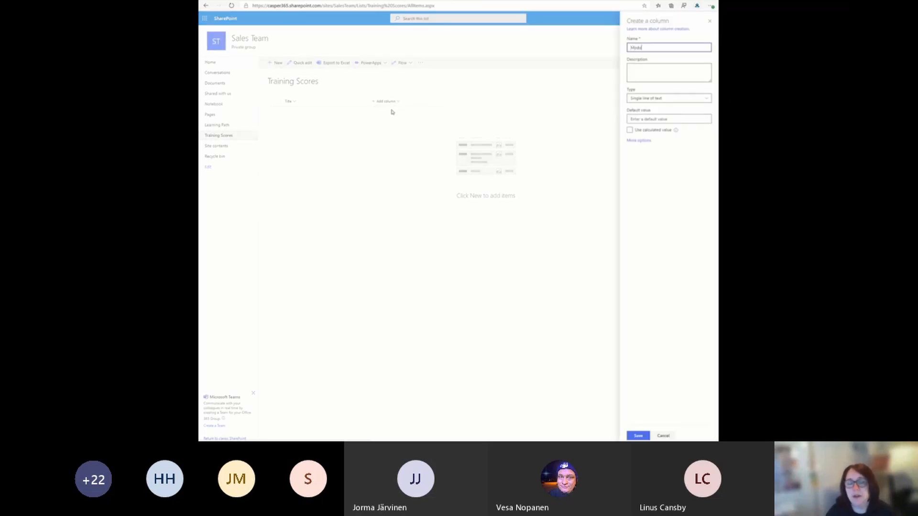
click(640, 436)
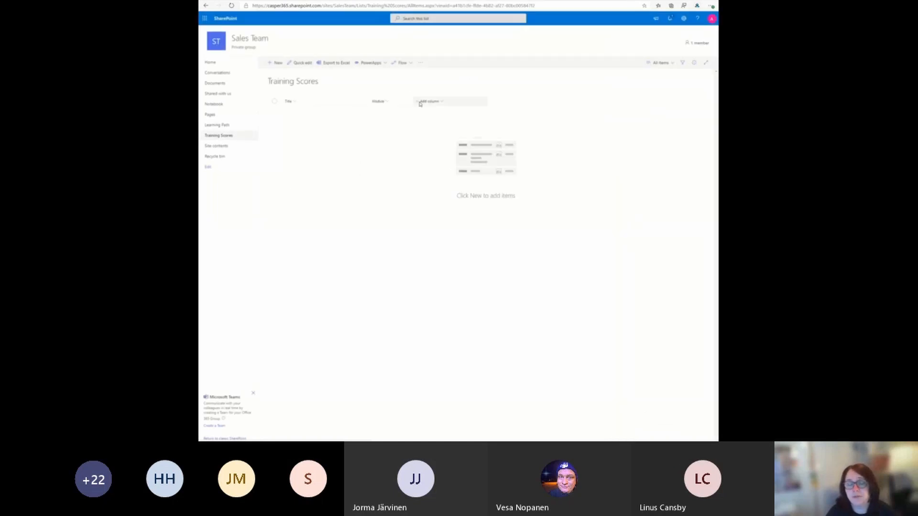
click(420, 104)
click(422, 112)
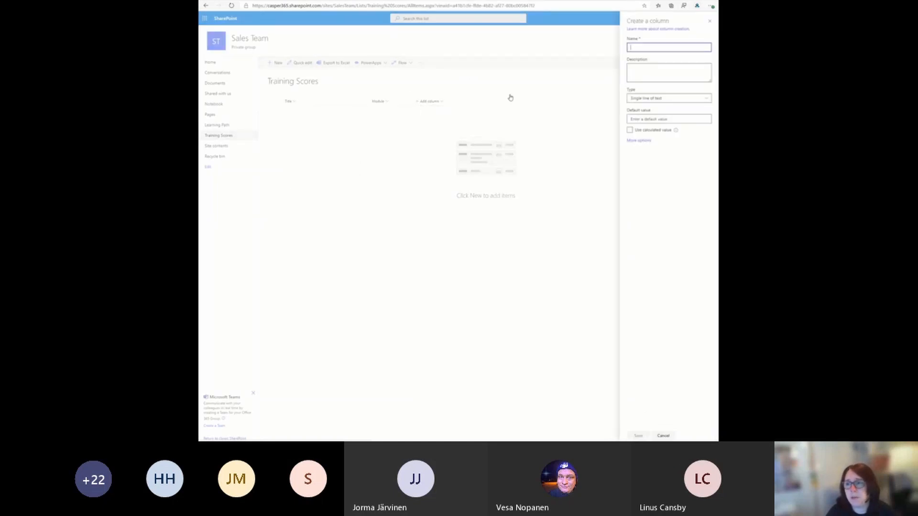
text(Lev)
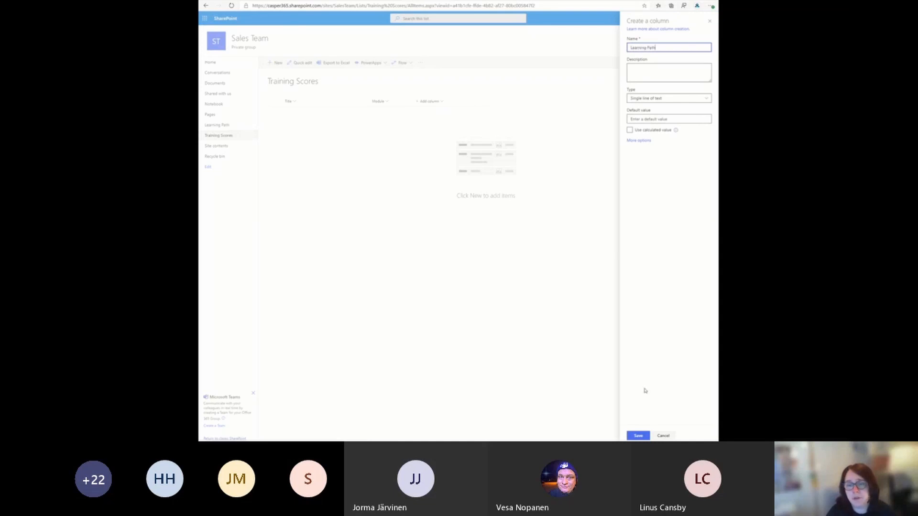
click(638, 435)
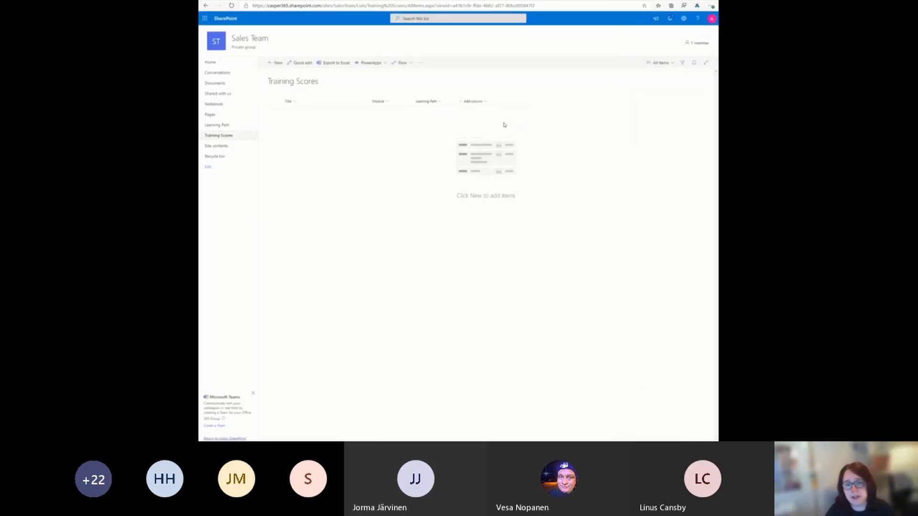
Step: Add a Number column named "Score" to the Training Scores list
click(472, 102)
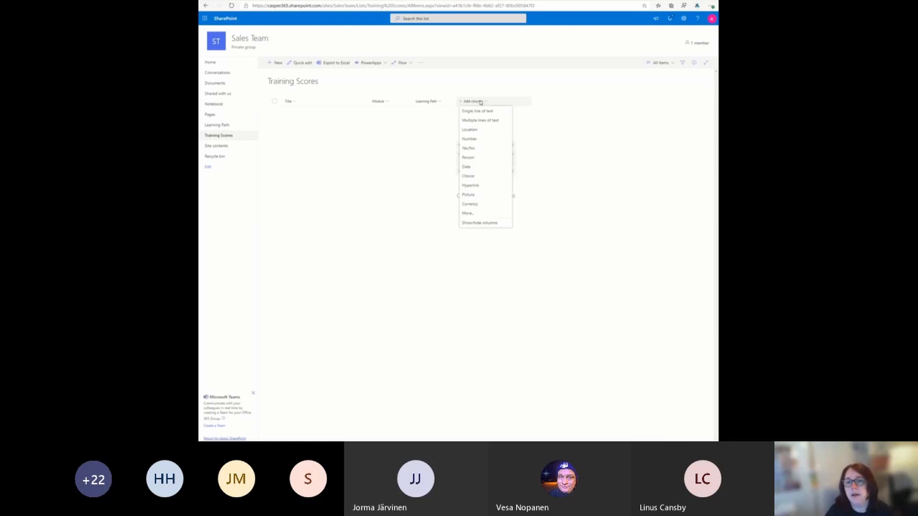
click(470, 138)
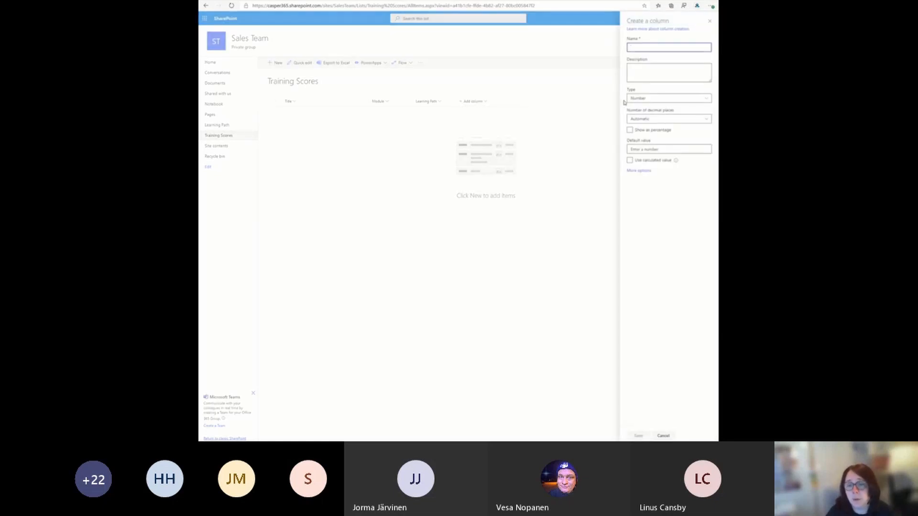
text(Score)
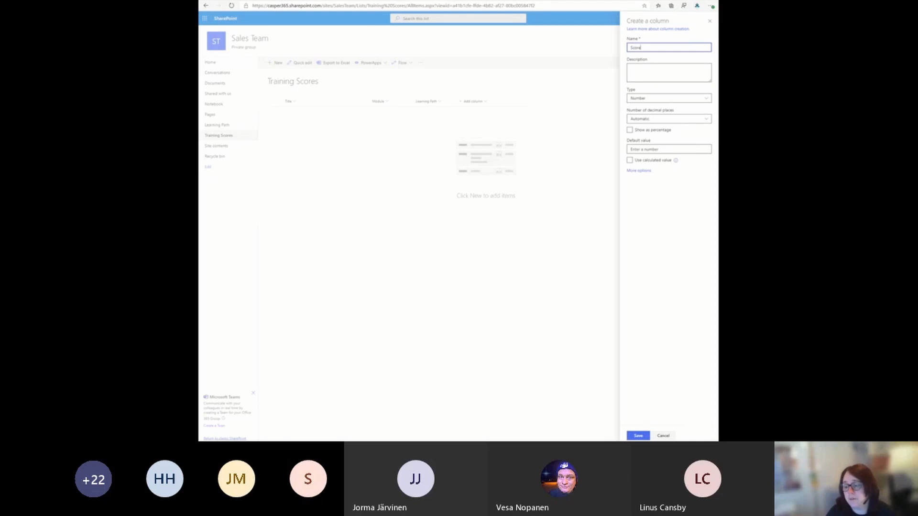
click(638, 436)
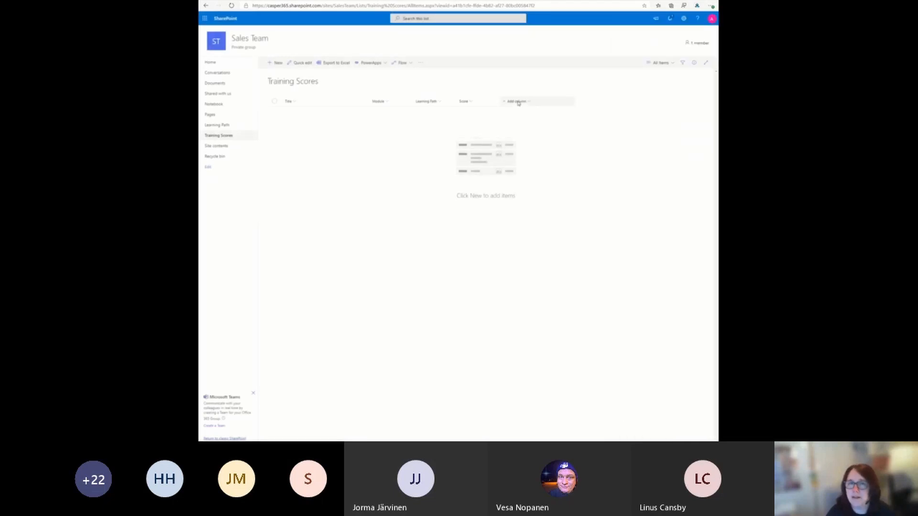
Step: Add a Person column named "Learner" to the Training Scores list
click(518, 102)
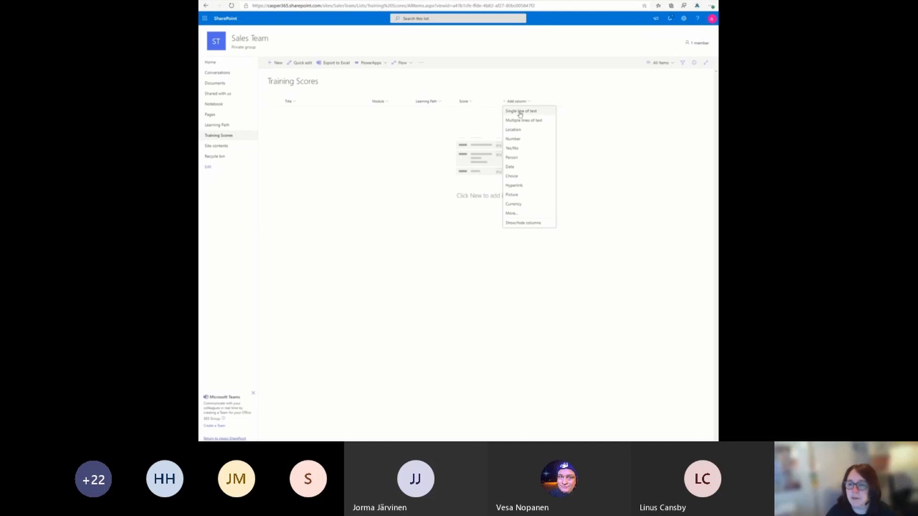
click(512, 157)
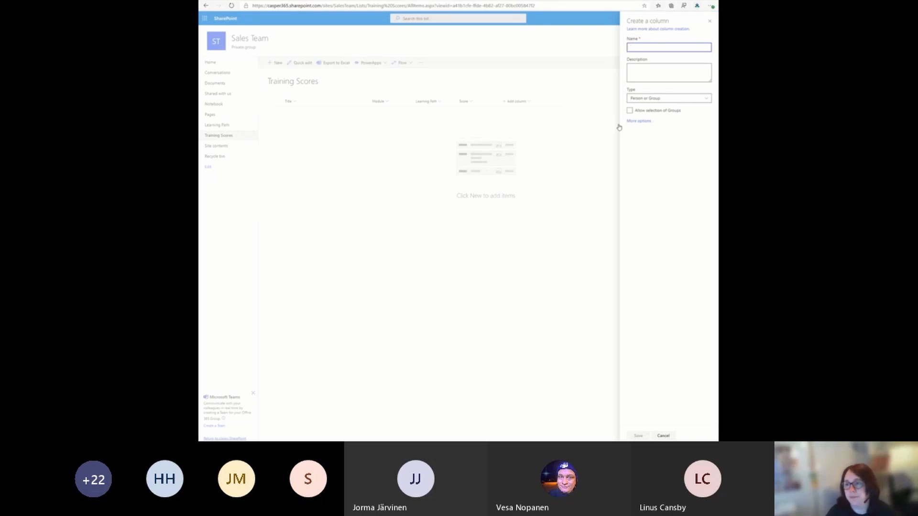
text(T)
key(BackSpace)
text(Learner)
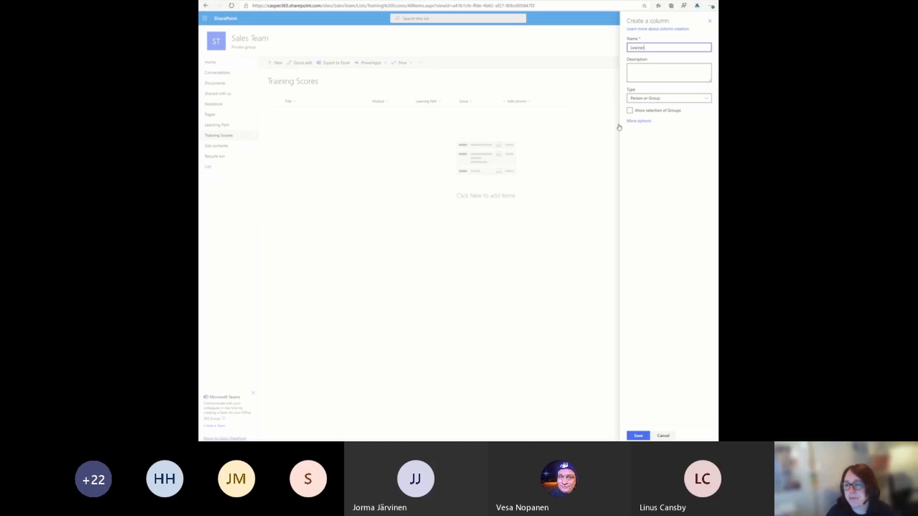
click(638, 435)
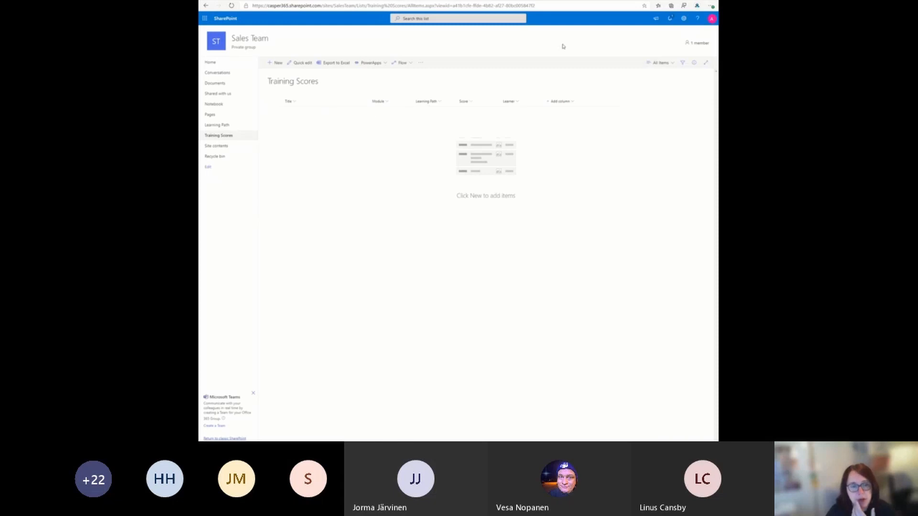
Step: Switch to the Power Automate flow and point its Create item action at the Sales Team site and the Training Scores list
click(485, 0)
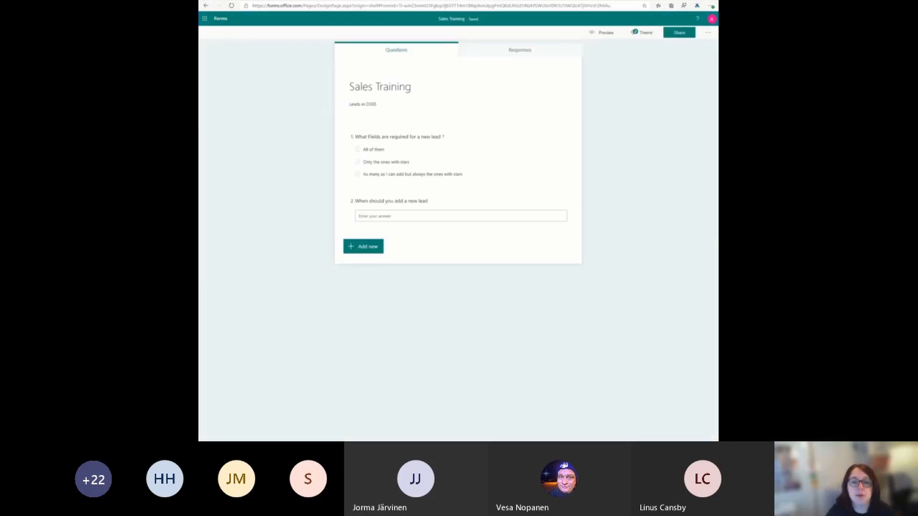
click(550, 0)
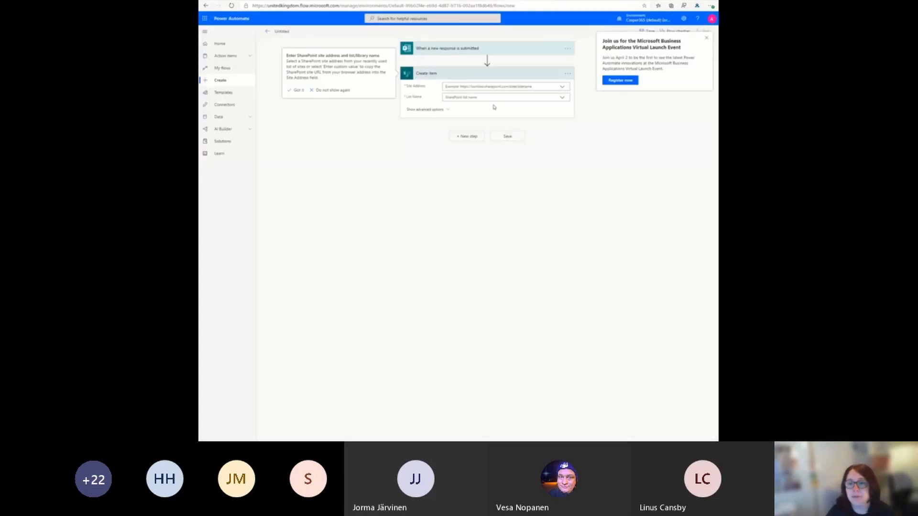
click(475, 87)
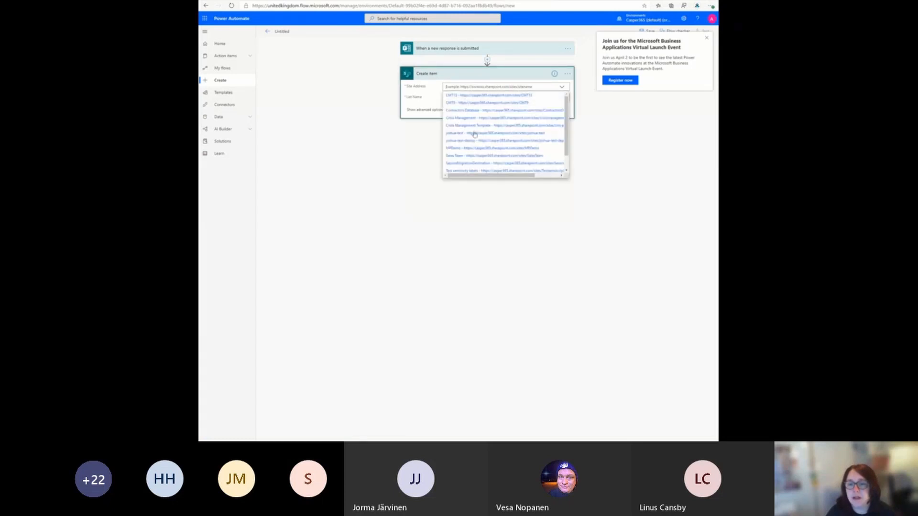
scroll(475, 134, down, 1)
click(462, 141)
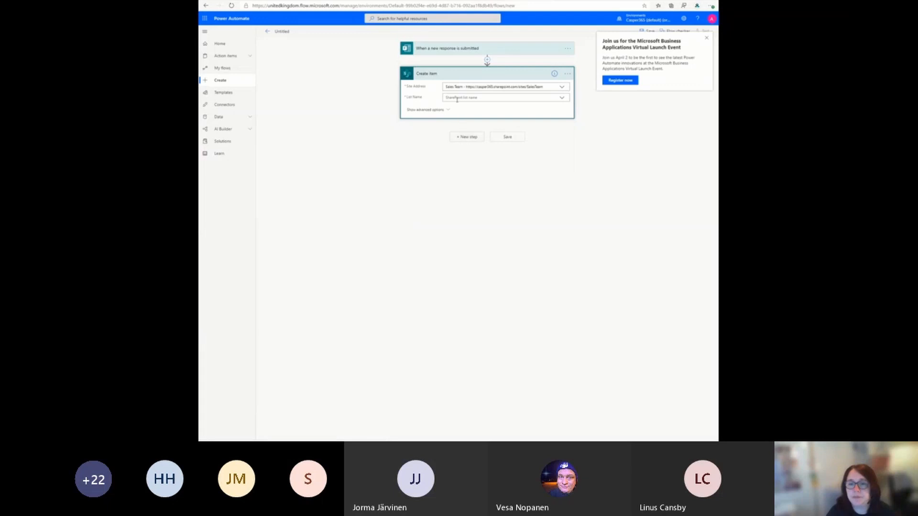
click(458, 97)
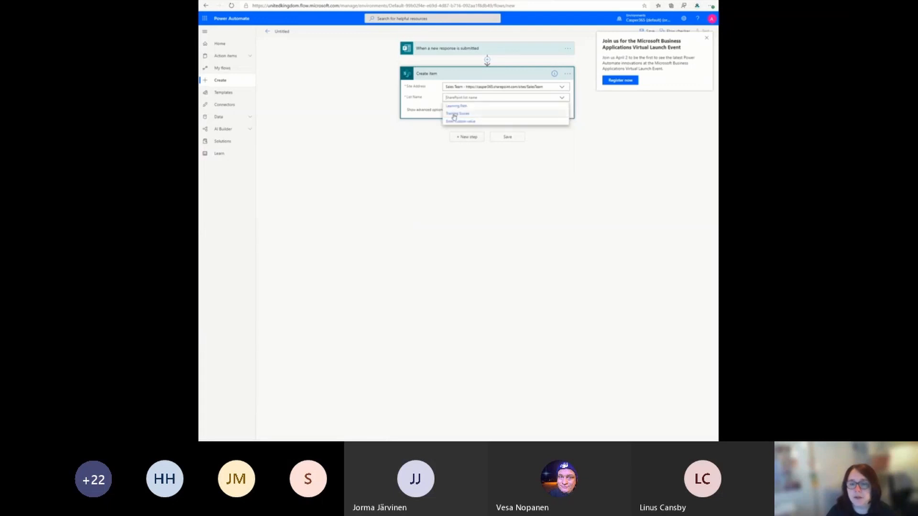
click(456, 114)
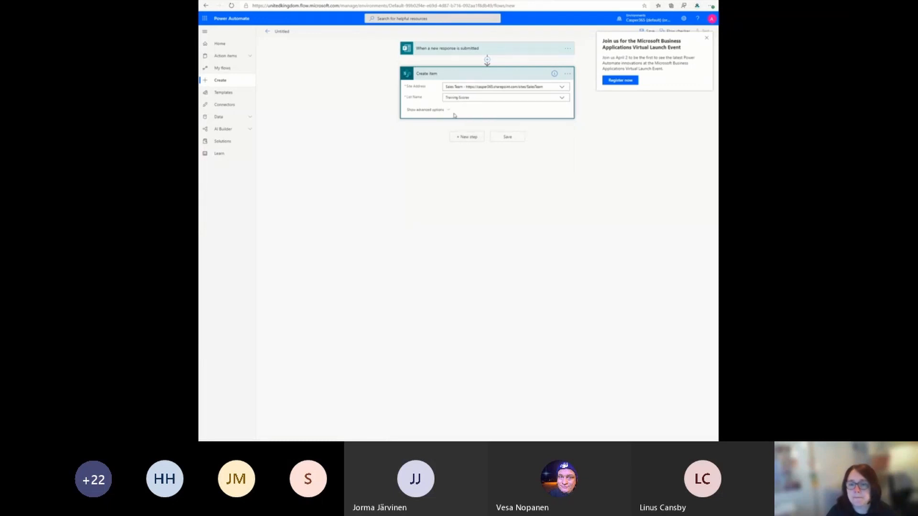
click(457, 108)
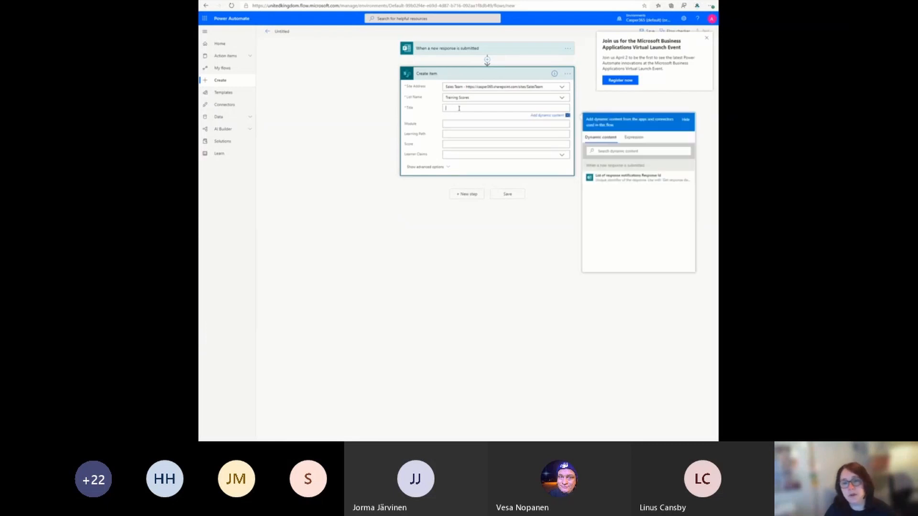
click(614, 184)
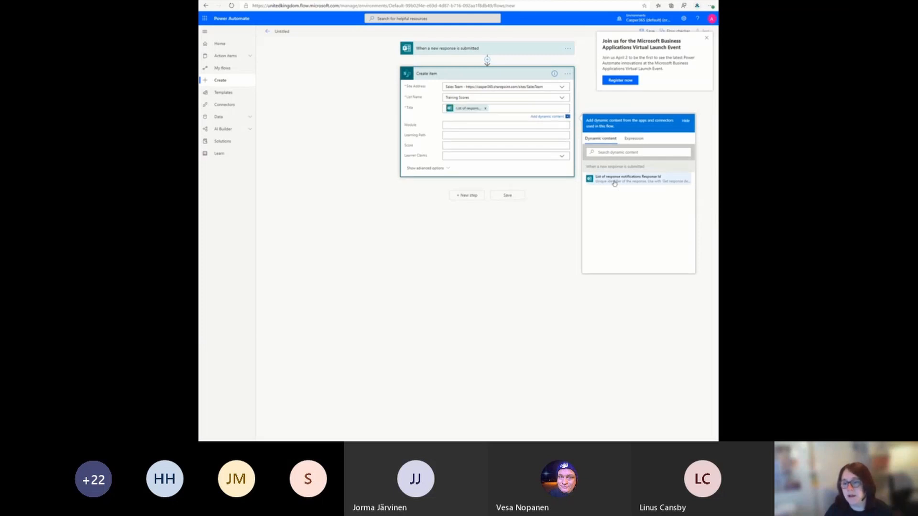
click(486, 109)
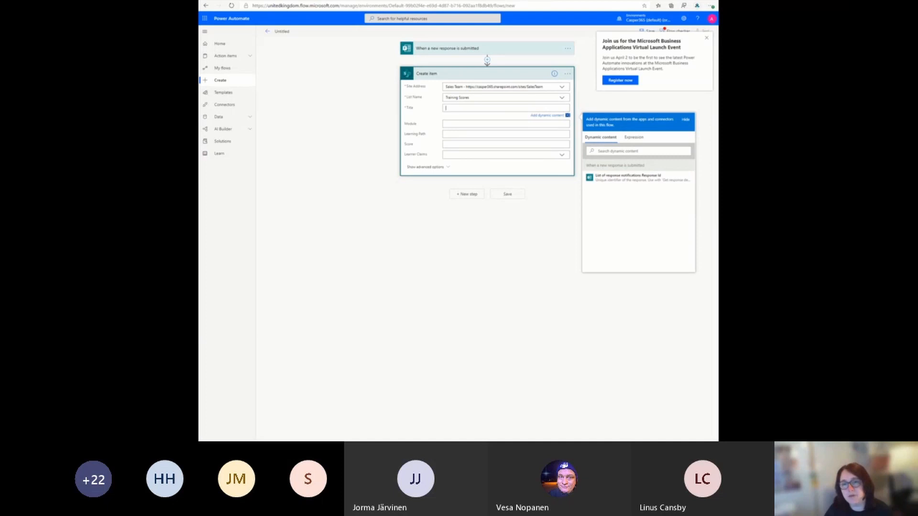
Step: Insert a Microsoft Forms "Get response details" action between the new-response trigger and the Create item action
click(487, 59)
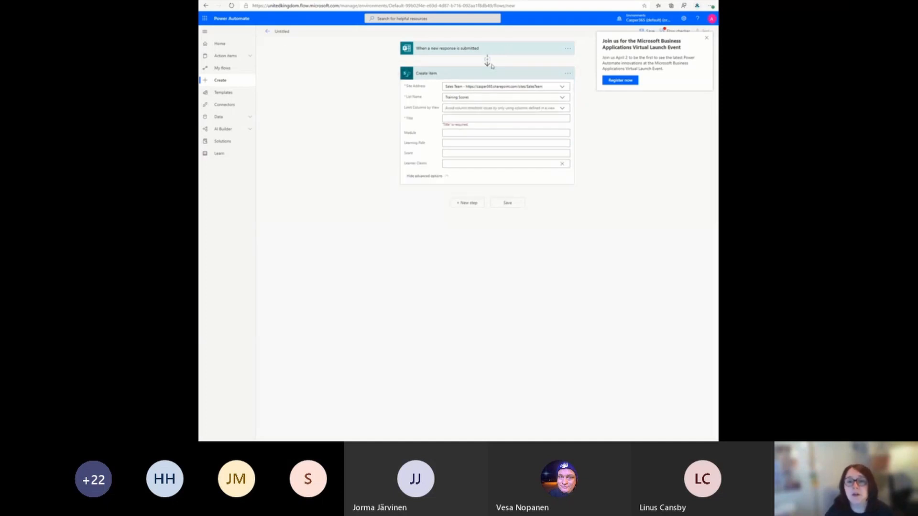
click(493, 49)
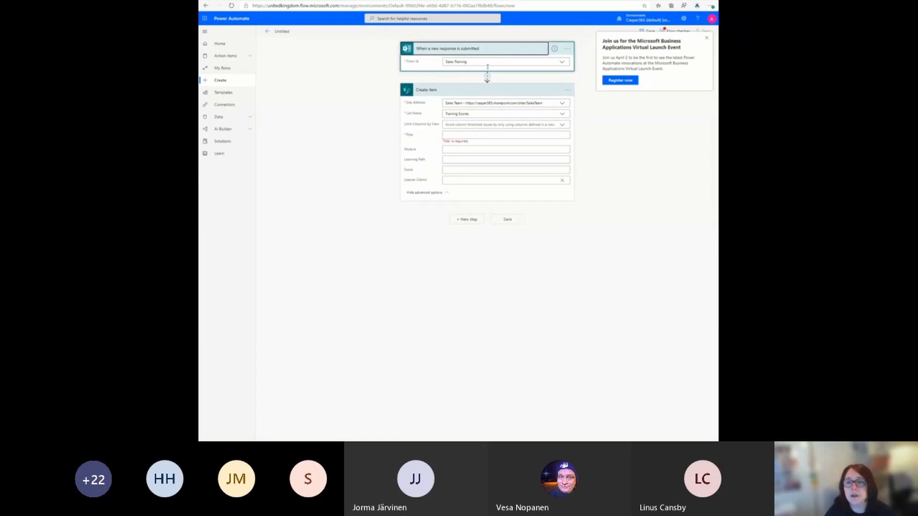
click(487, 77)
click(486, 84)
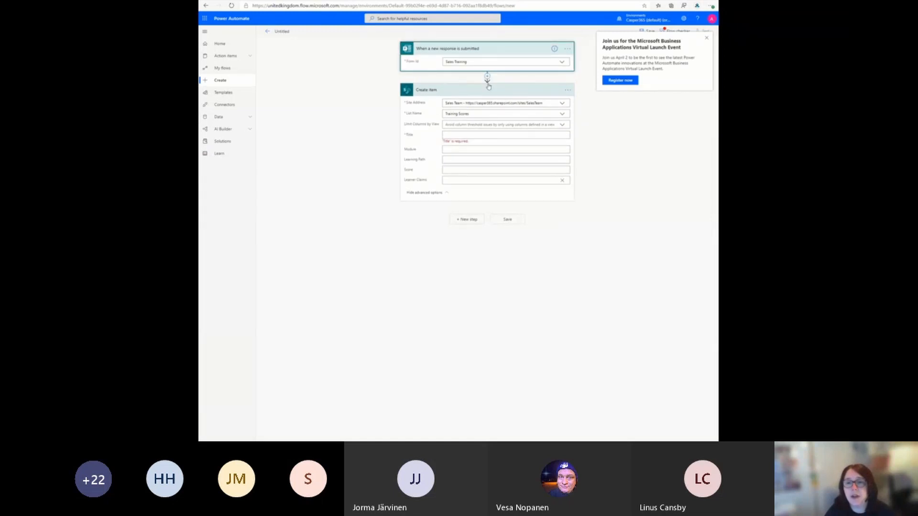
text(form)
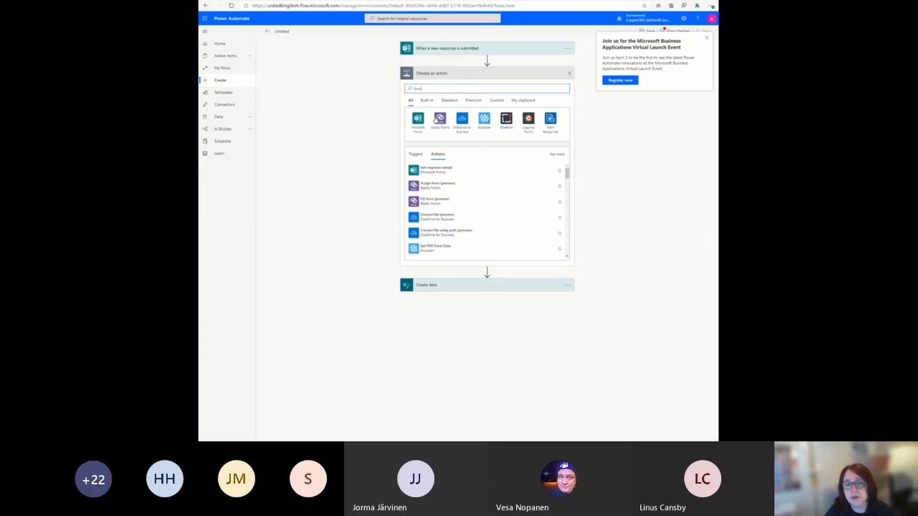
click(418, 121)
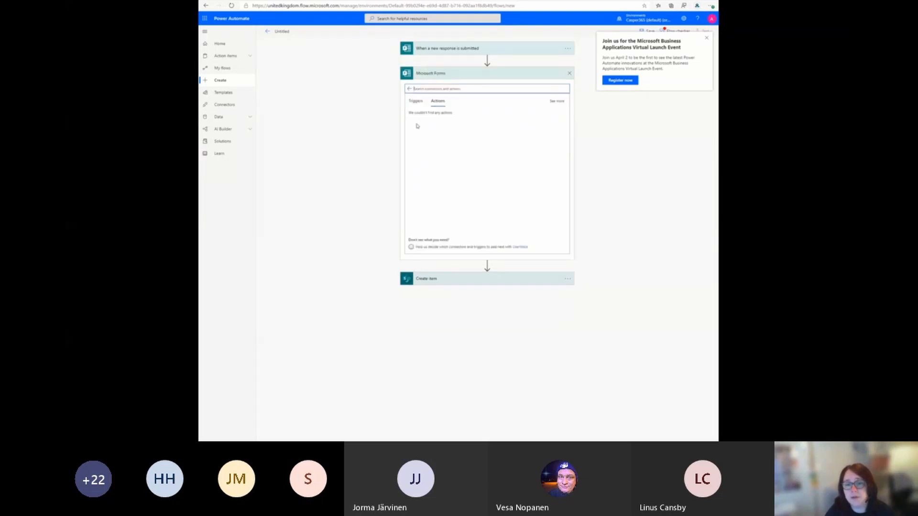
click(460, 117)
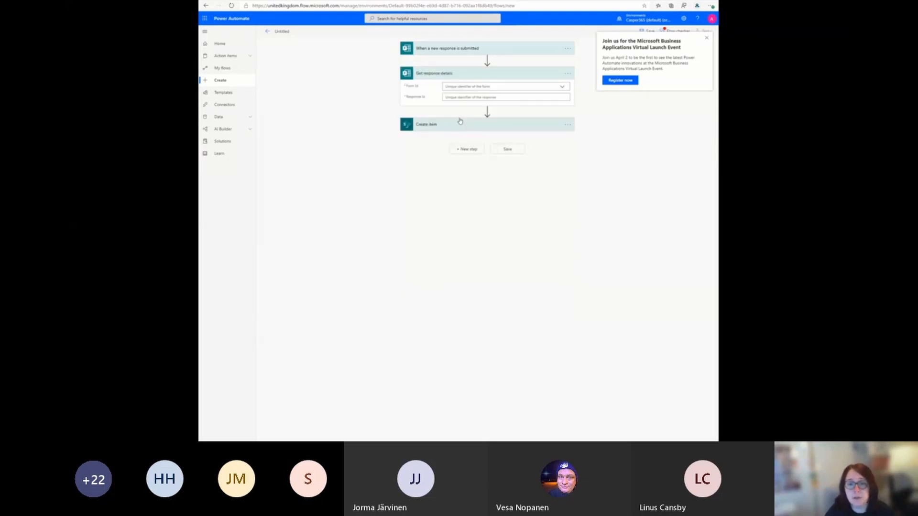
Step: Set the Get response details action to the Sales Training form, using the trigger's Response Id as its response identifier
click(475, 86)
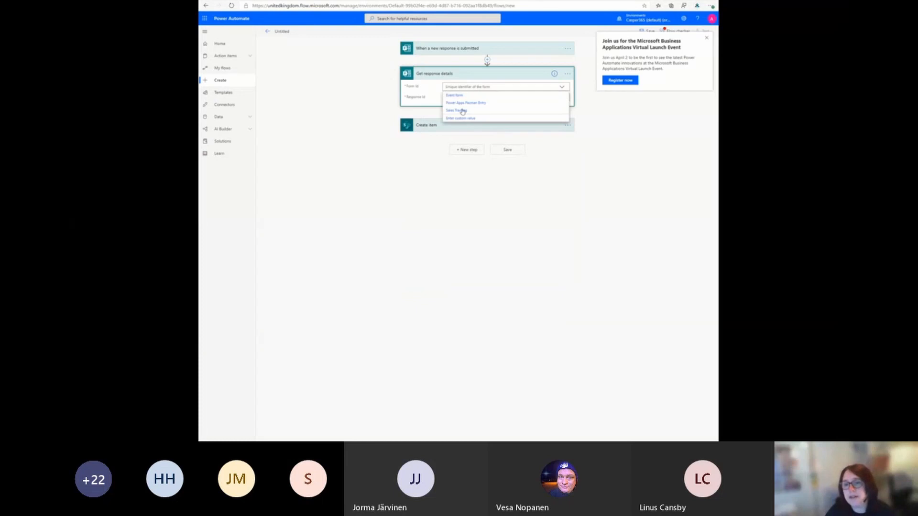
click(469, 108)
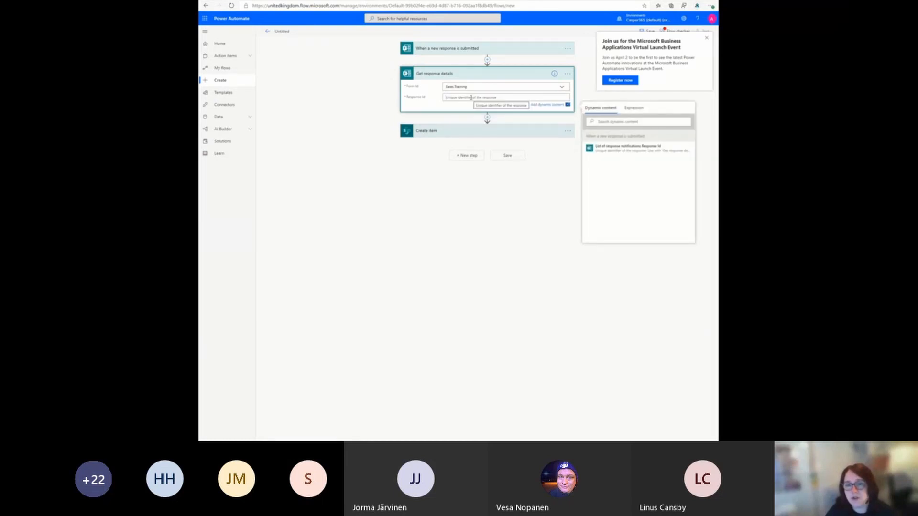
click(603, 148)
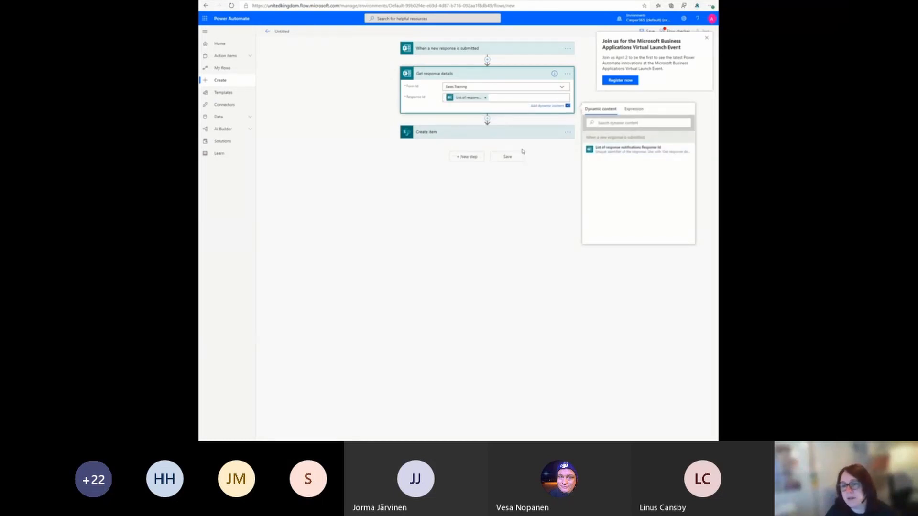
Step: In the Create item action, set the Title to "Basic Sales Training - Leads" and the Module to "Leads"
click(516, 133)
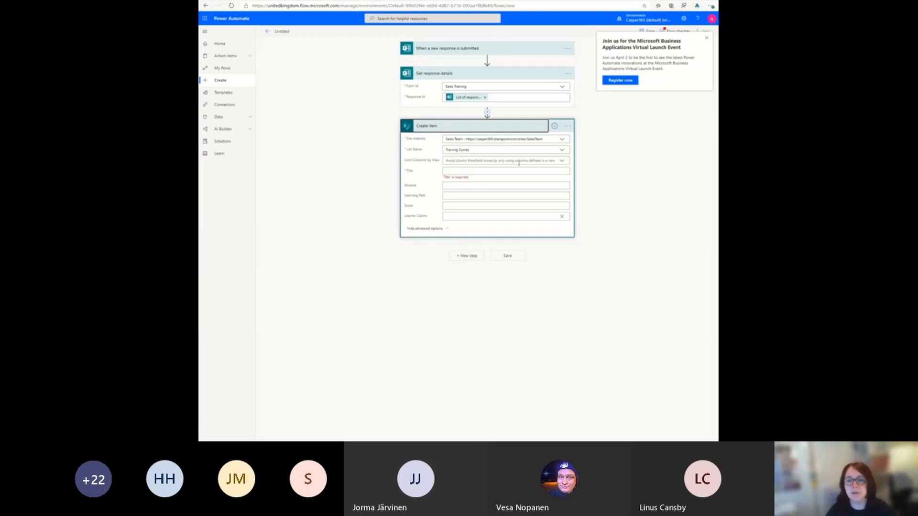
click(467, 172)
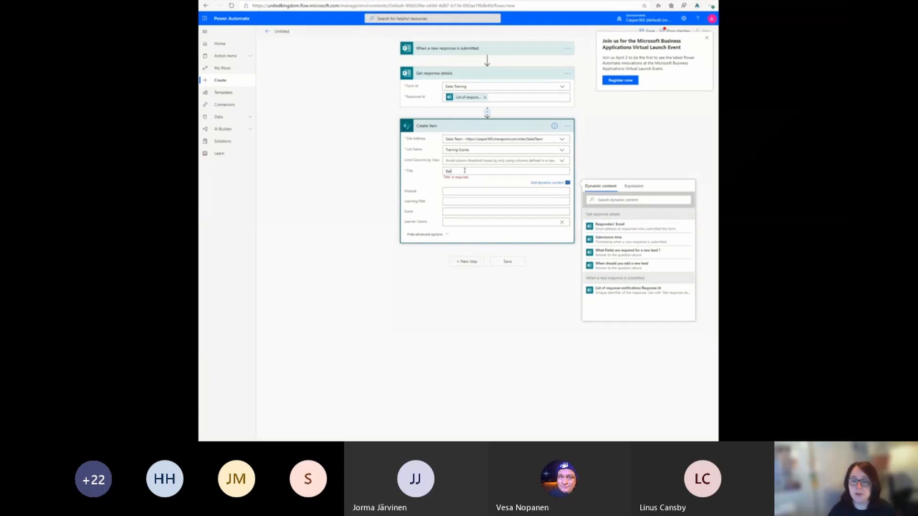
text(les)
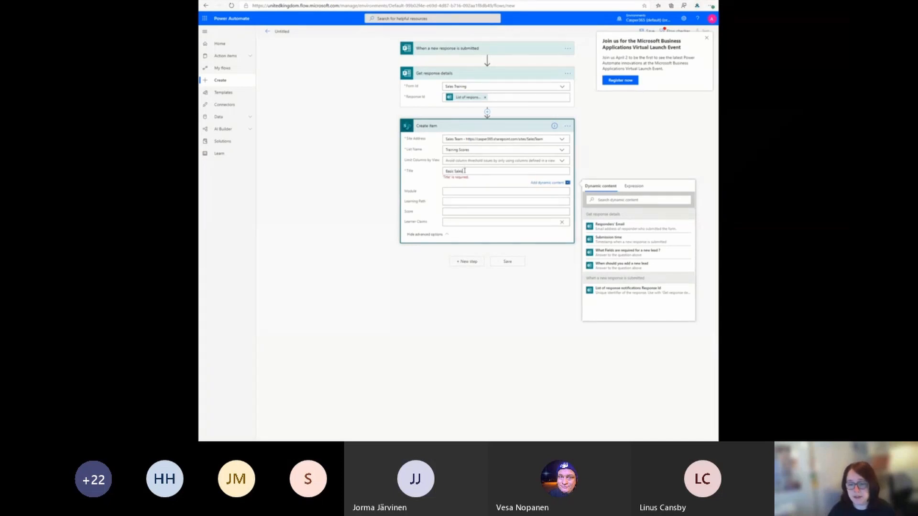
text( Training - Leads)
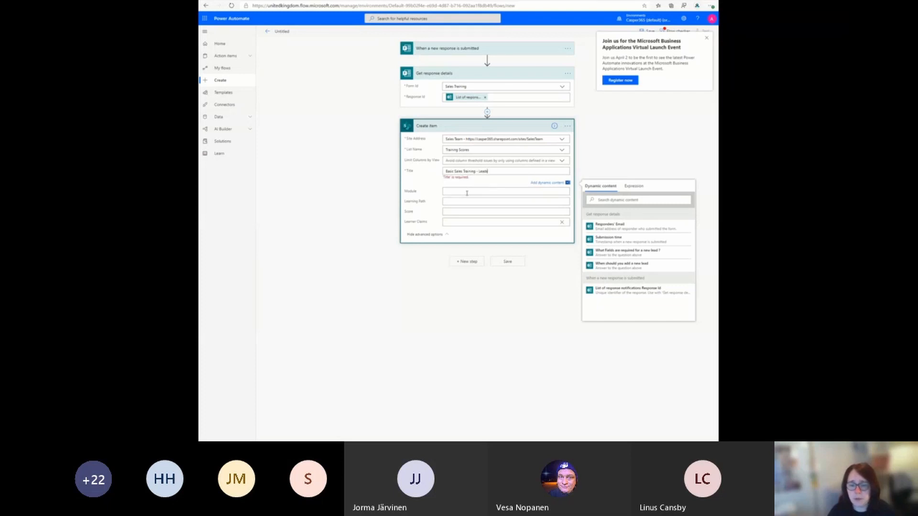
click(468, 190)
text(Leads)
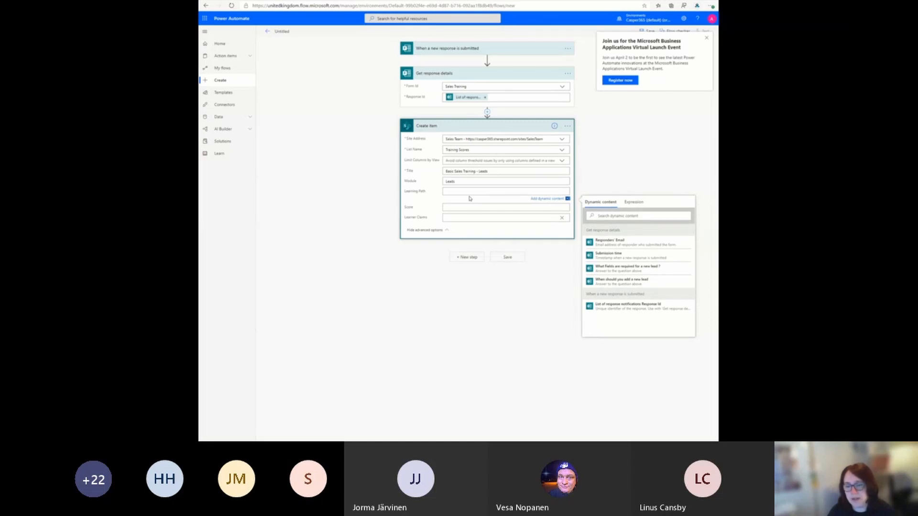
Step: Fill the Create item action's Learning Path with "Basic Sales Training", copied from its Title
triple_click(486, 172)
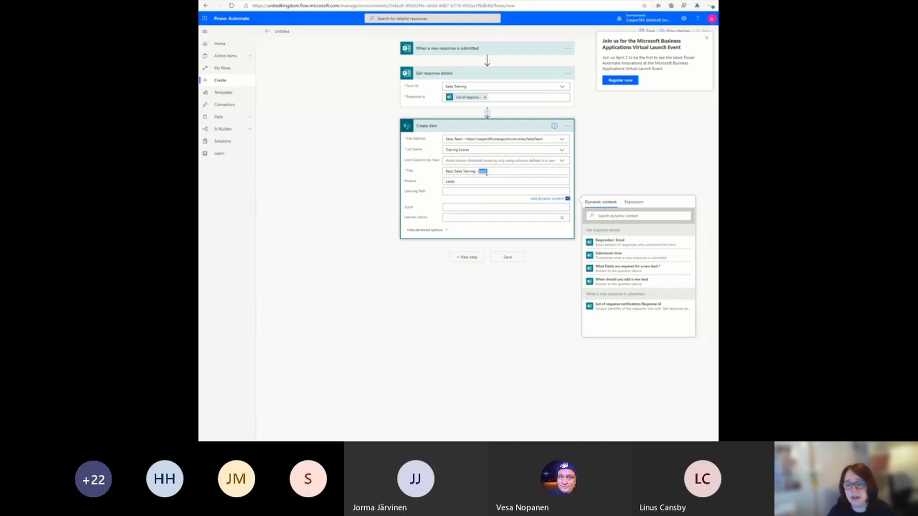
click(476, 170)
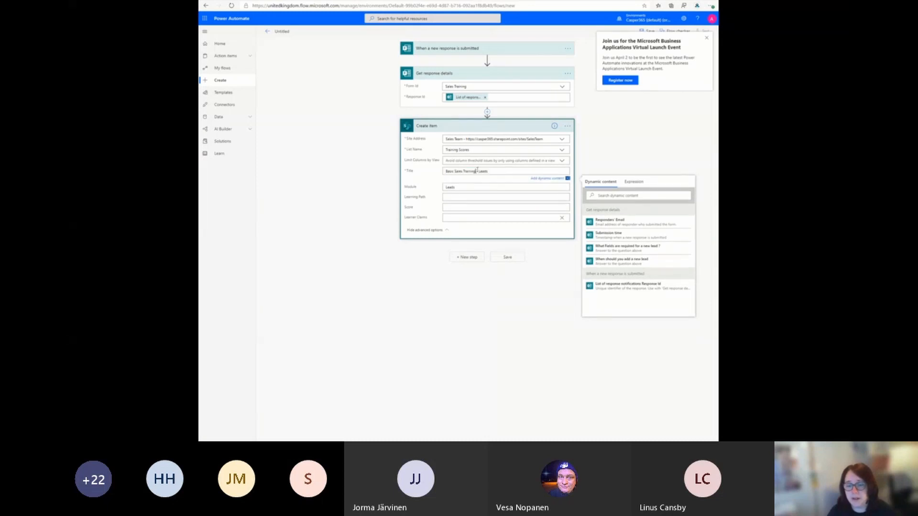
drag(475, 171, 430, 170)
key(ctrl+c)
click(461, 197)
key(ctrl+v)
Step: Set the Create item action's Score to 50, save the flow and dismiss the virtual launch event notice
click(467, 207)
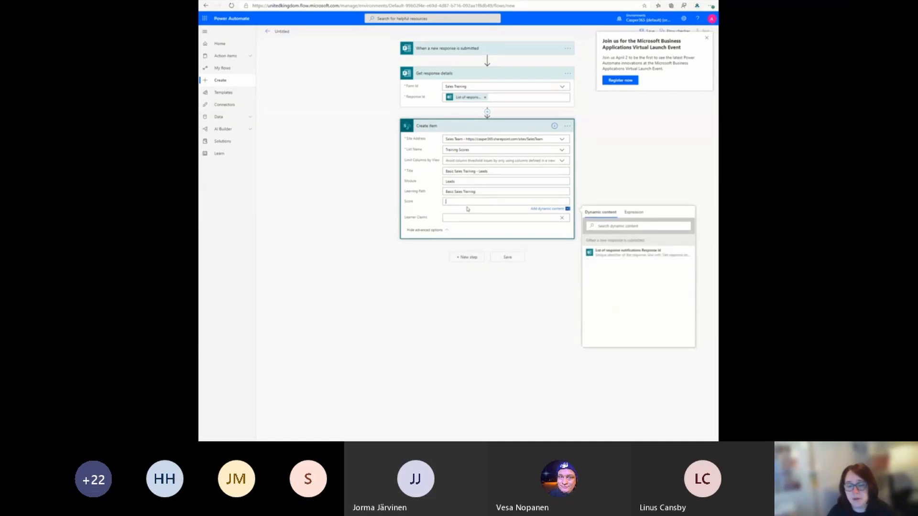
text(90)
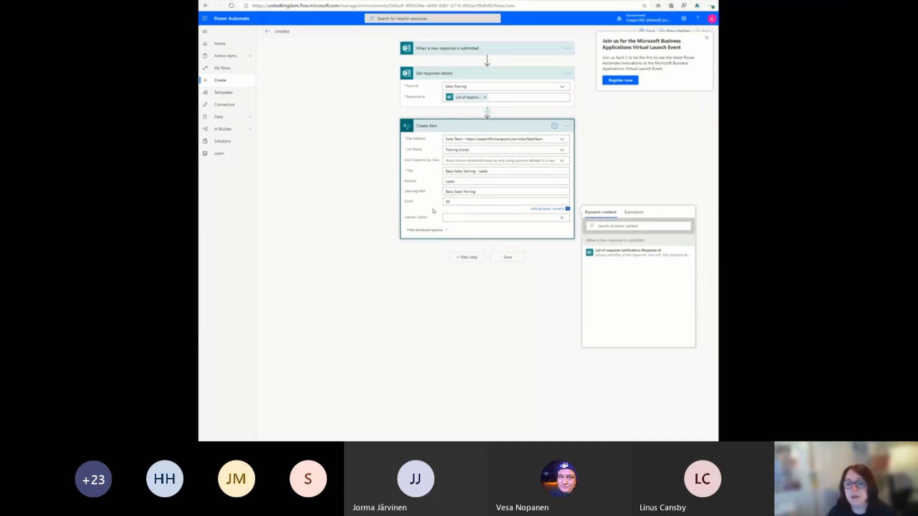
click(487, 192)
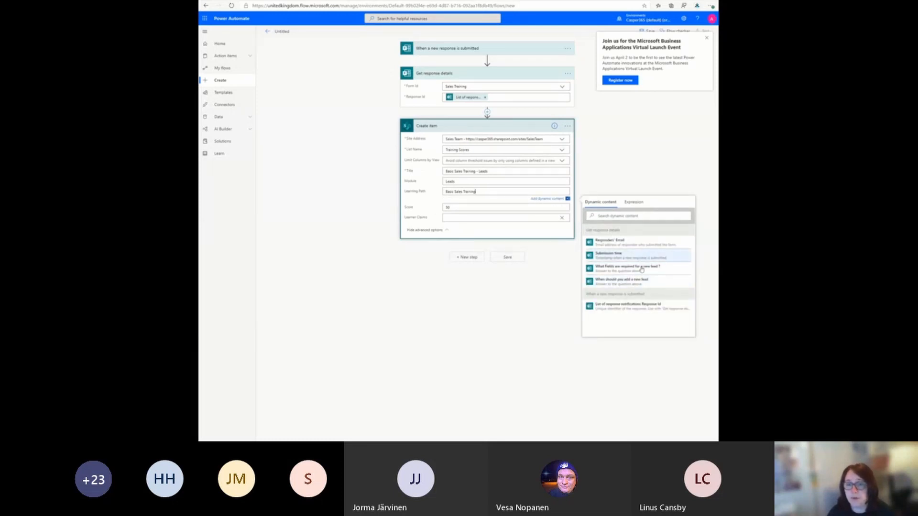
click(505, 259)
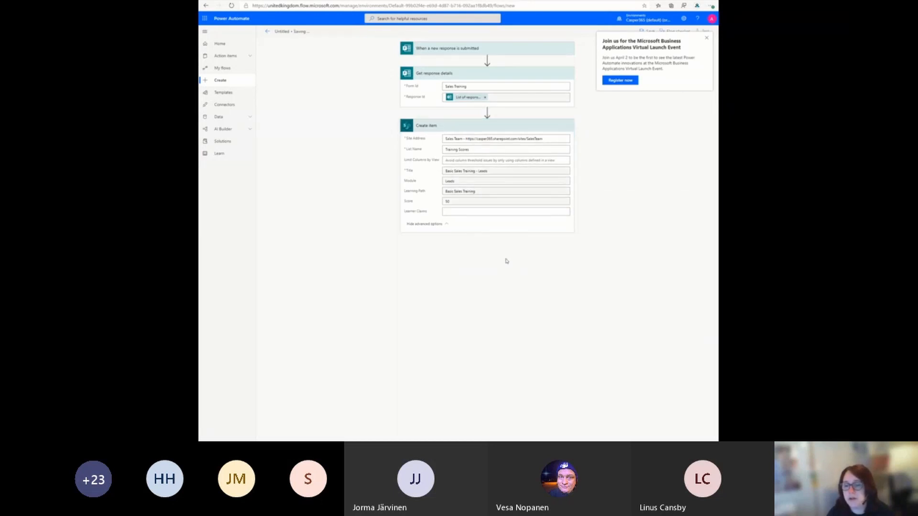
click(706, 38)
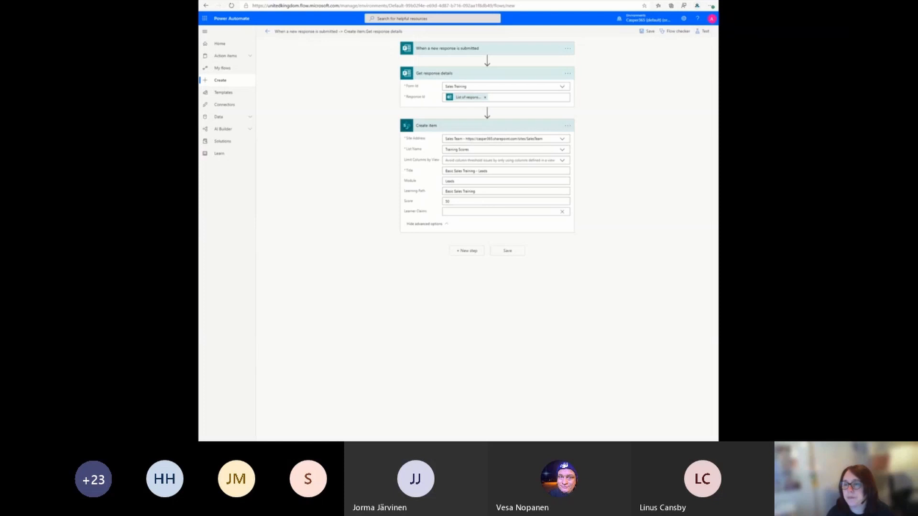
Step: In Microsoft Forms, get the Sales Training form's response link for people in the organization and open it in a new browser tab
click(458, 1)
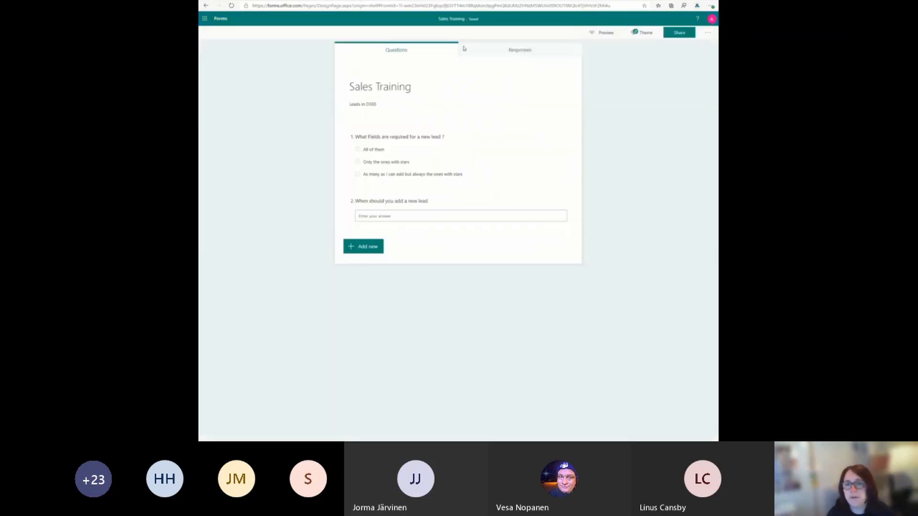
click(413, 158)
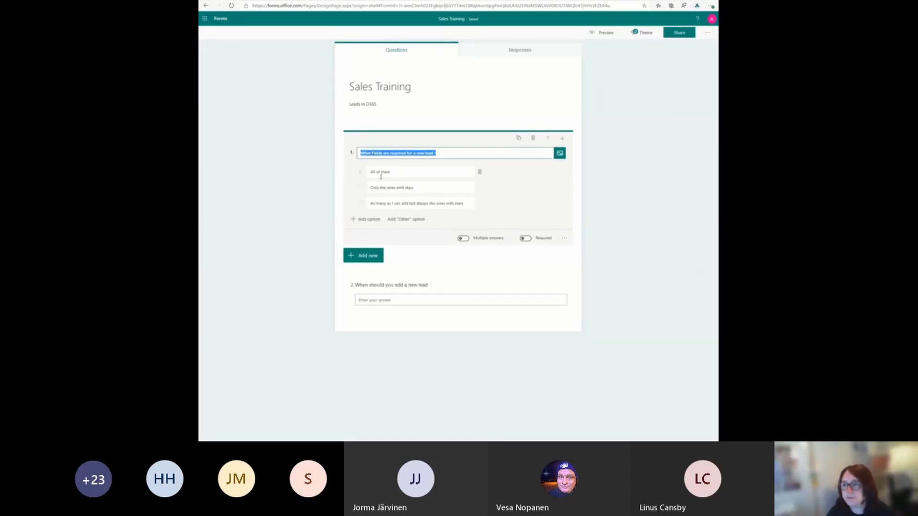
click(472, 88)
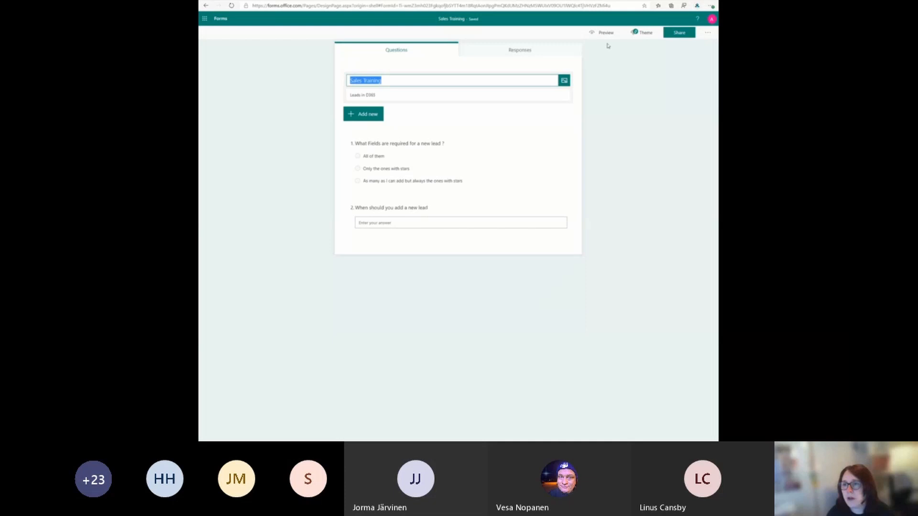
click(689, 36)
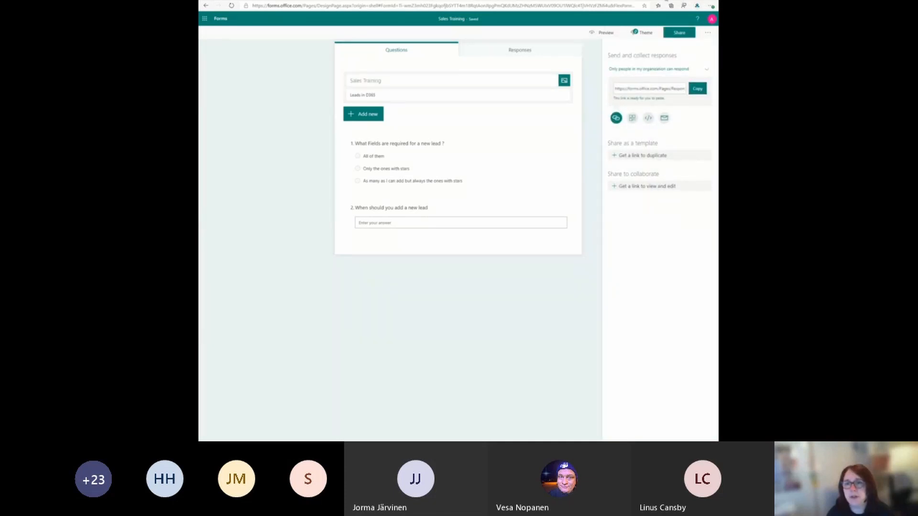
click(629, 0)
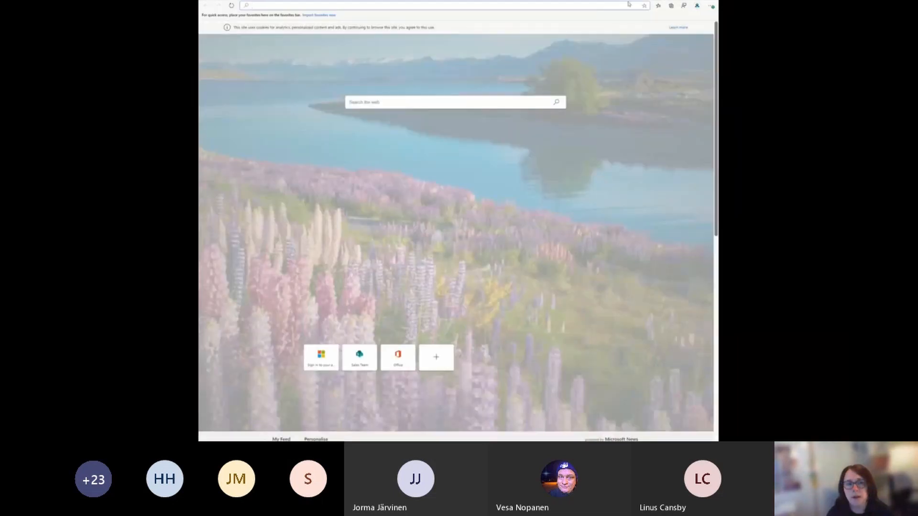
key(ctrl+v)
key(Return)
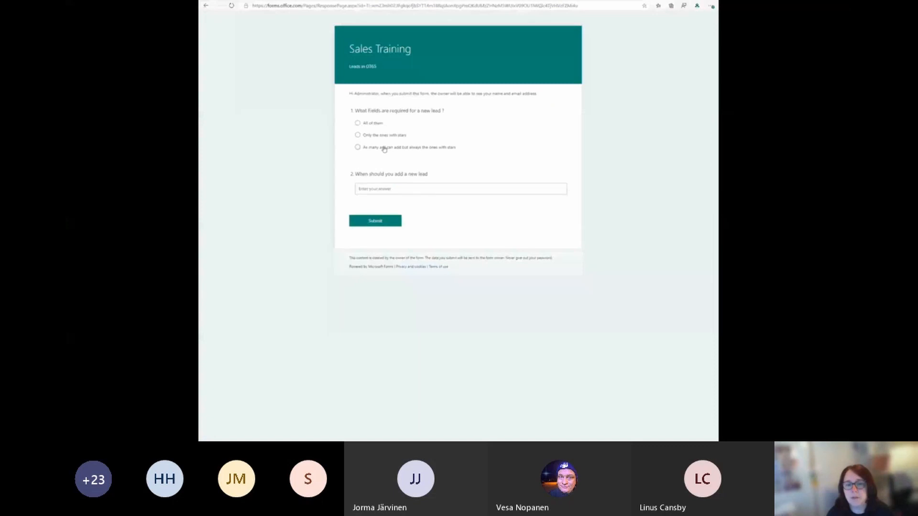
Step: Submit the form with "As many as I can add but always the ones with stars" and "when they first call", and check Training Scores
click(383, 149)
click(400, 188)
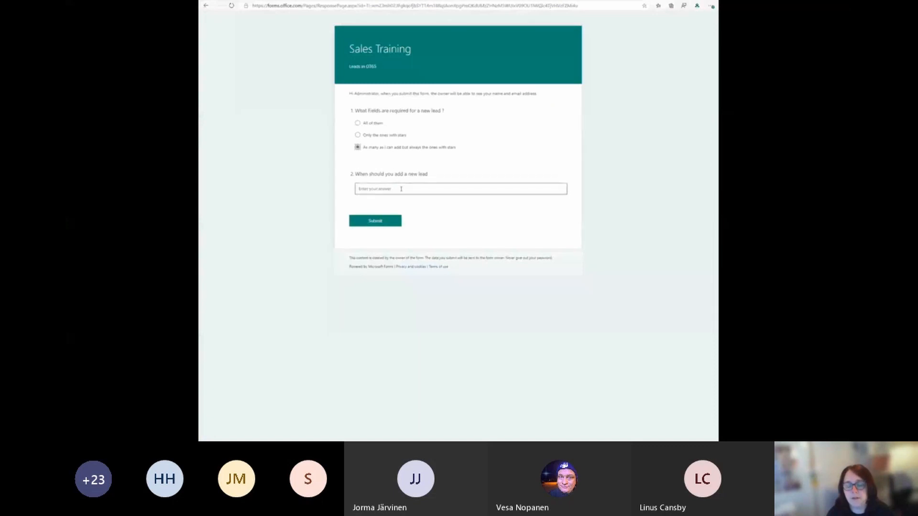
text(When Iirst call in)
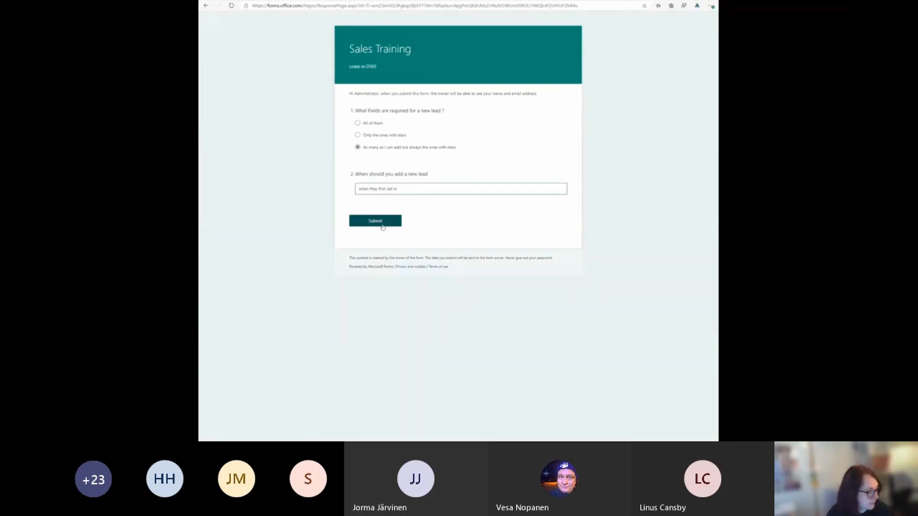
click(380, 221)
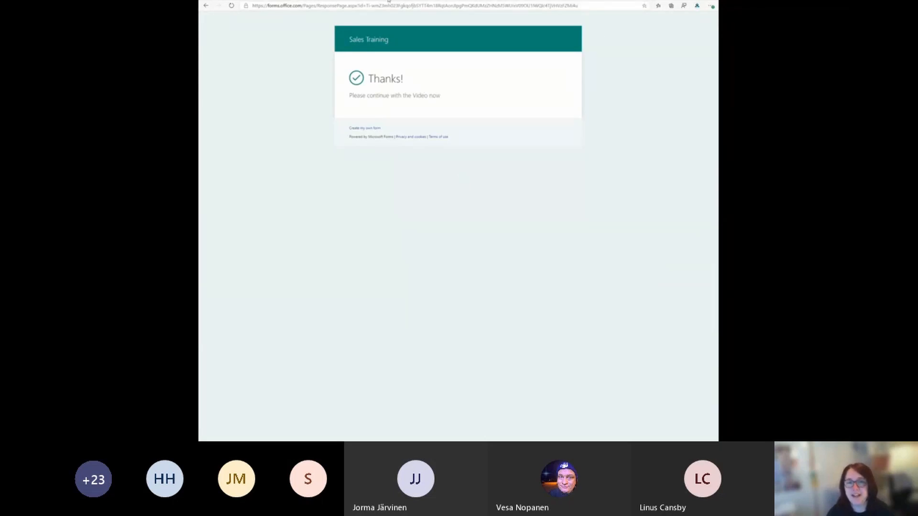
key(ctrl+Tab)
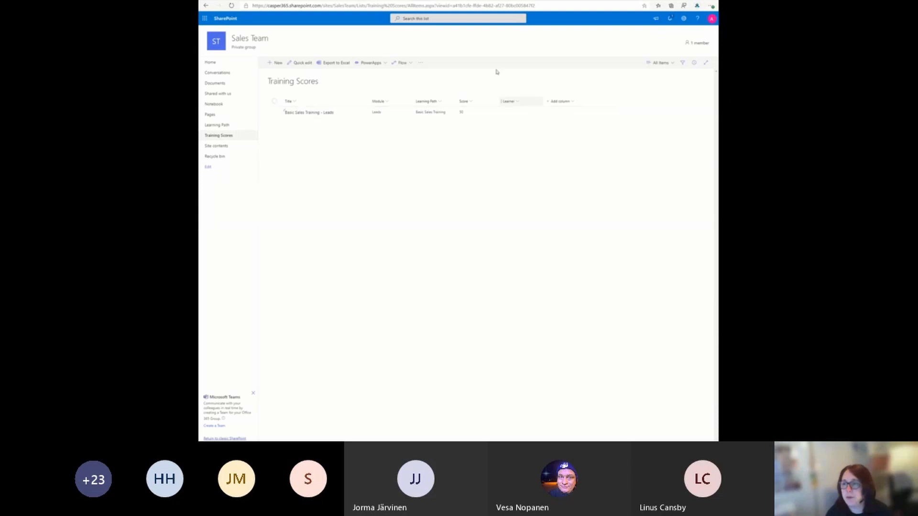
Step: In Power Automate, set the Create item action's Learner Claims to Responders' Email and save the flow
key(ctrl+Tab)
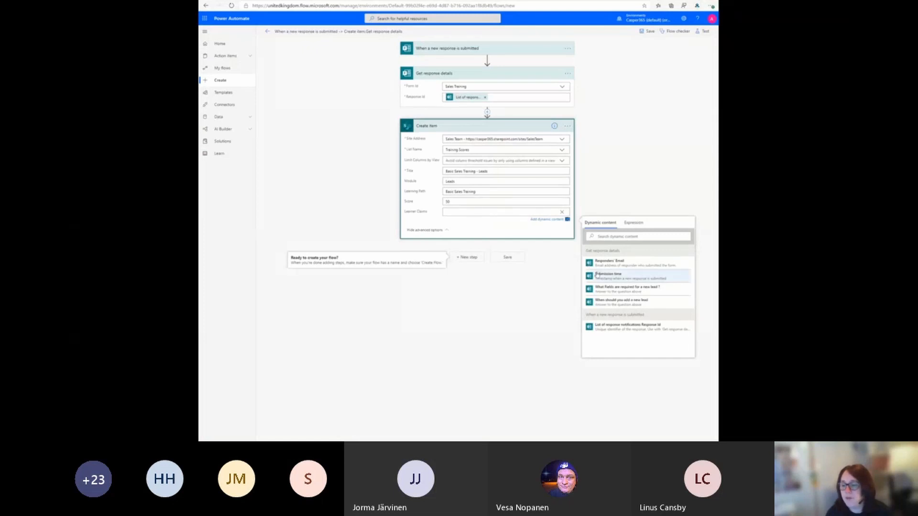
click(610, 262)
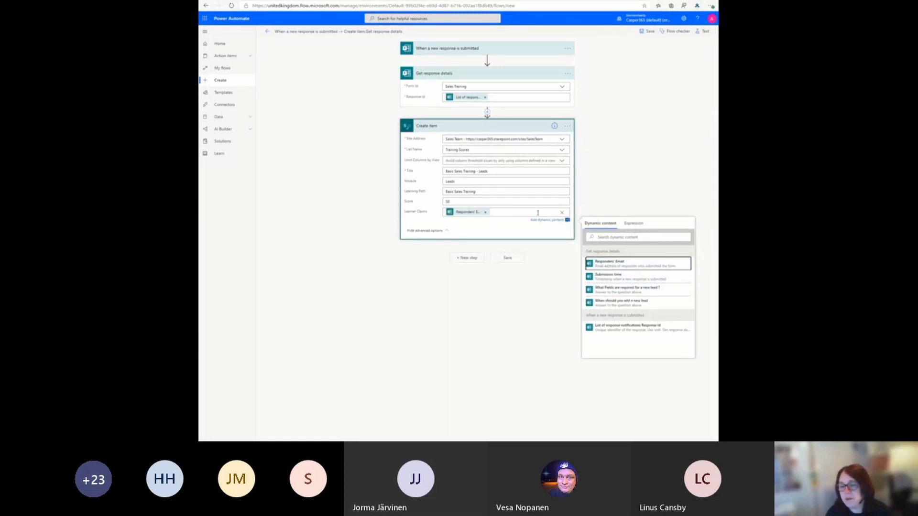
click(519, 260)
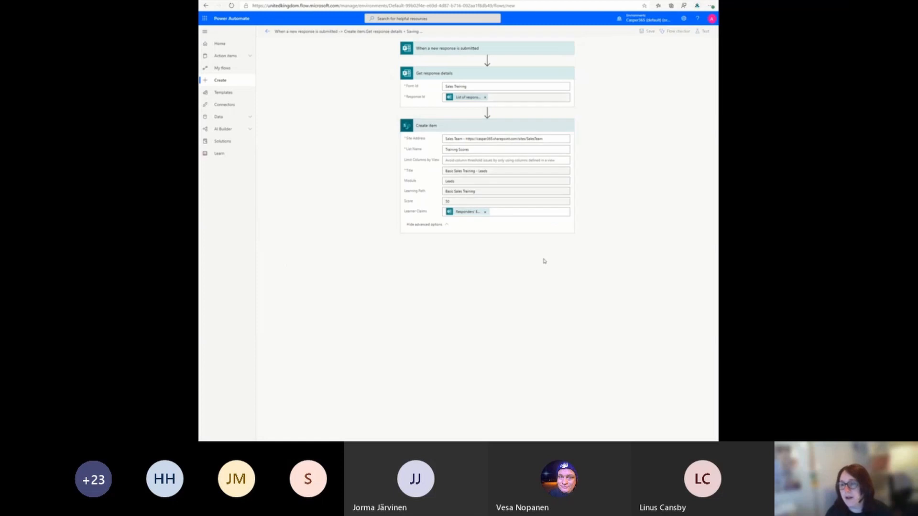
Step: Save and test the flow using data from the previous successful run
click(704, 32)
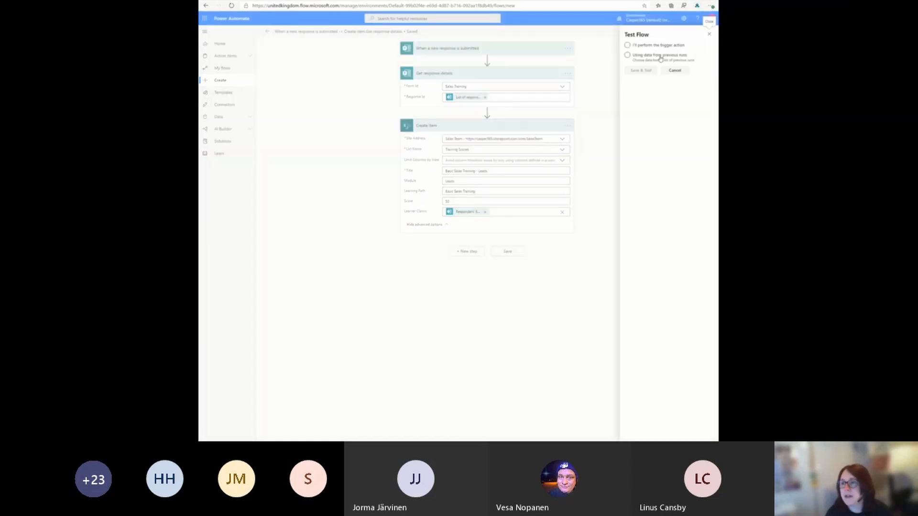
click(660, 57)
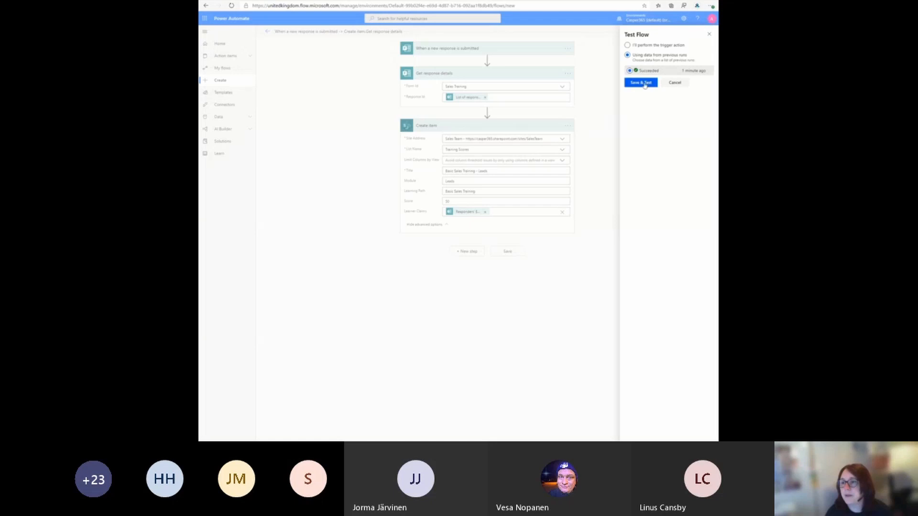
click(644, 86)
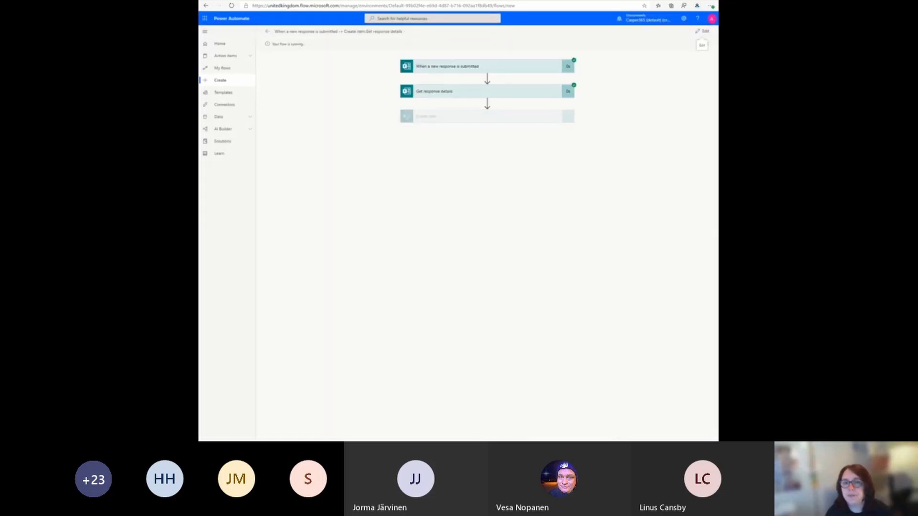
Step: In the SharePoint Training Scores list, compare the Learner of the newest entry with the signed-in account
click(387, 0)
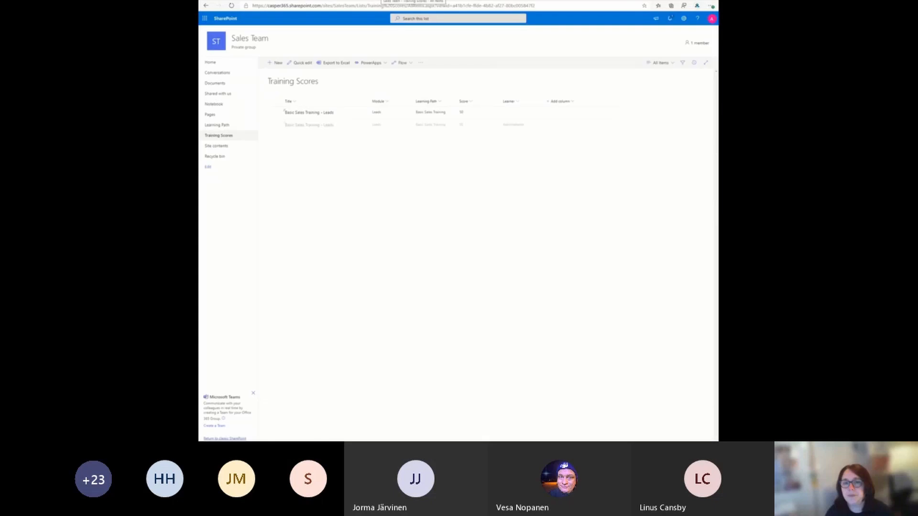
click(514, 127)
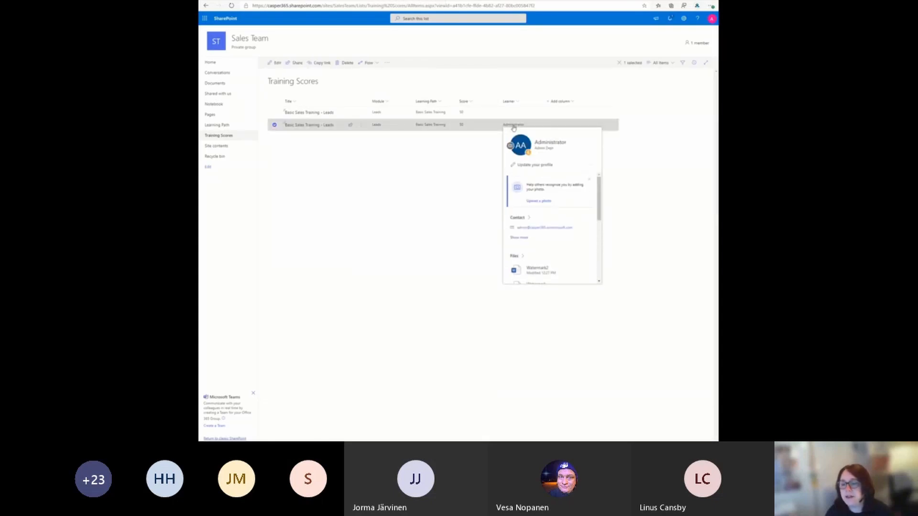
click(710, 19)
click(588, 190)
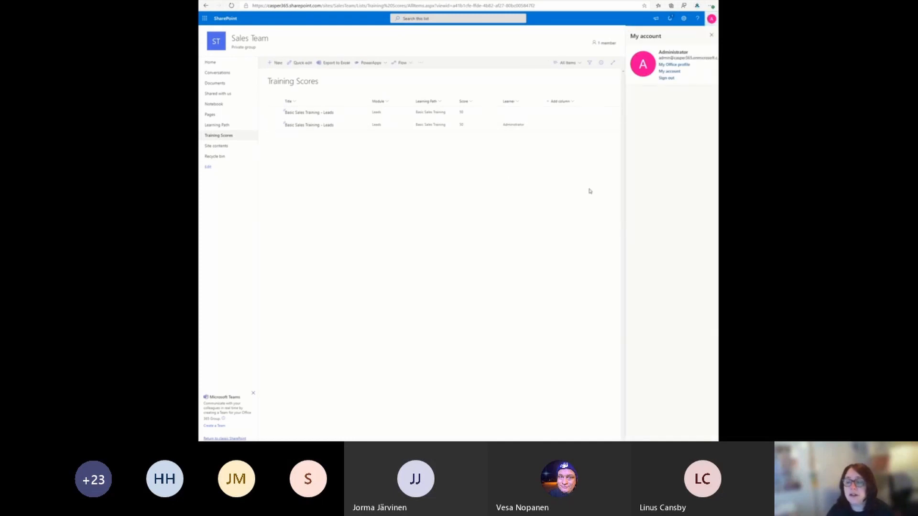
click(711, 35)
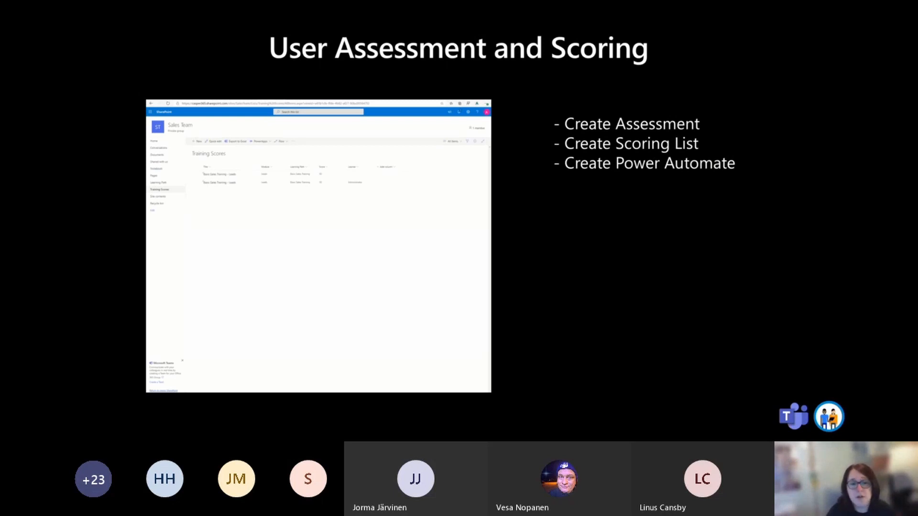
click(605, 274)
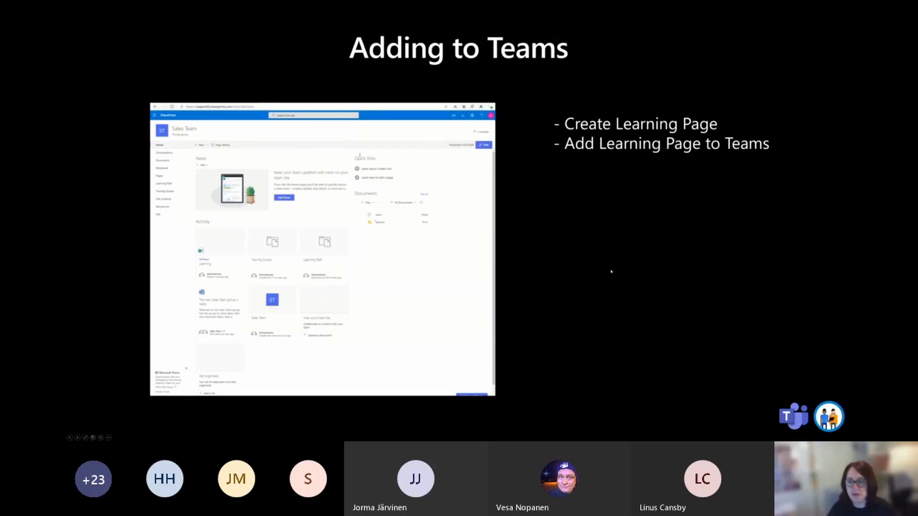
key(Right)
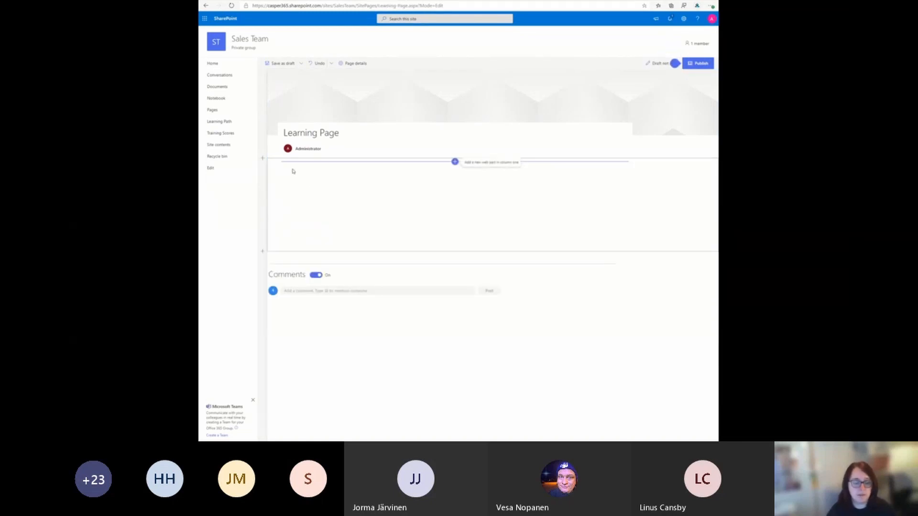
Step: Add a List web part showing the Training Scores list to the Learning Page
click(455, 162)
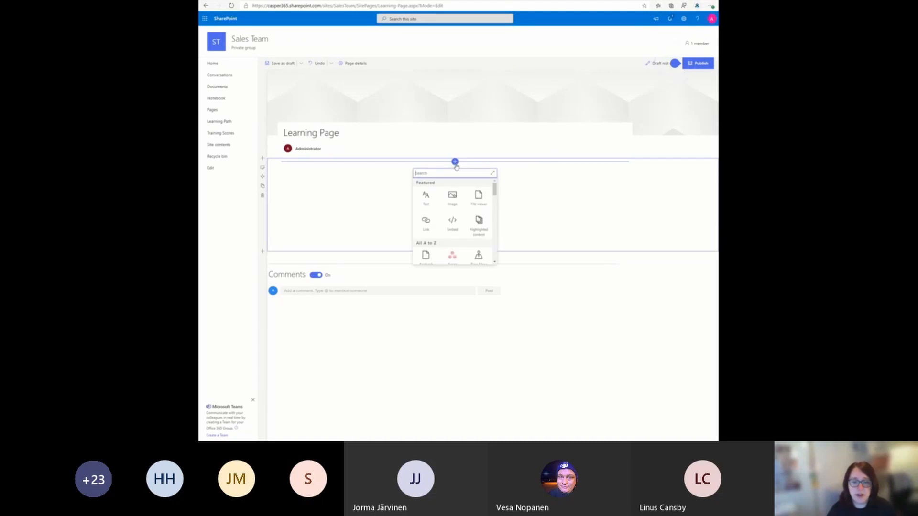
text(Se)
text(st)
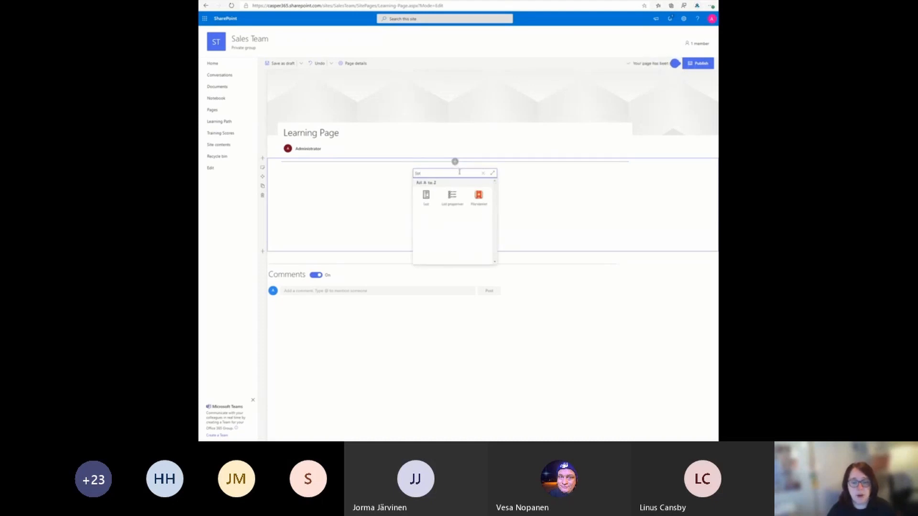
click(426, 198)
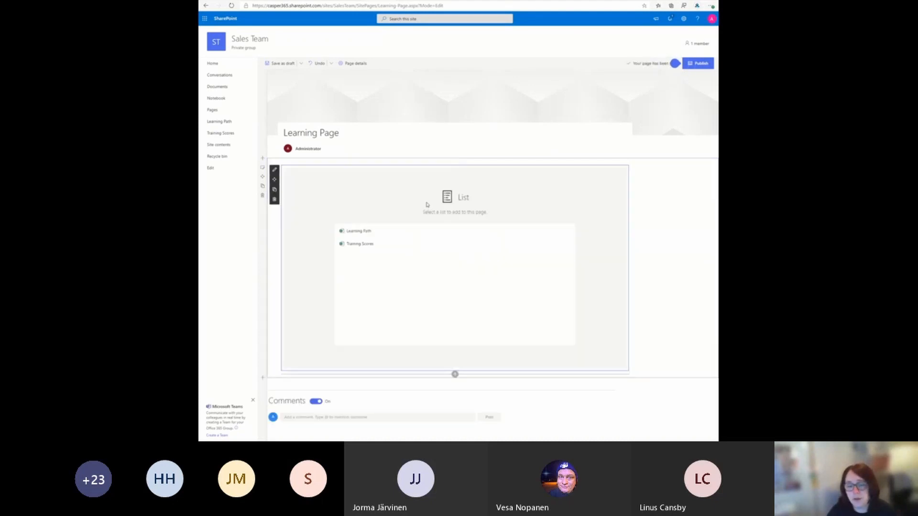
click(367, 245)
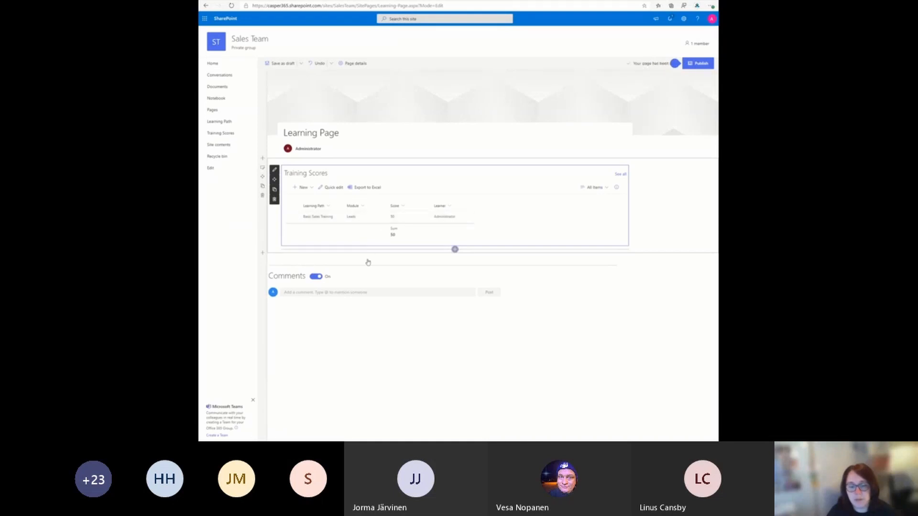
Step: Add a second List web part below Training Scores, showing the Learning Path list
click(455, 249)
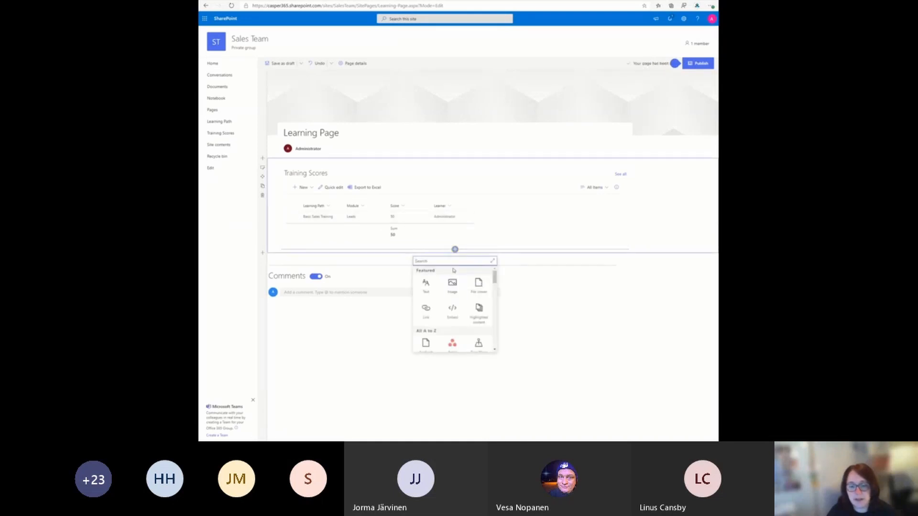
text(list)
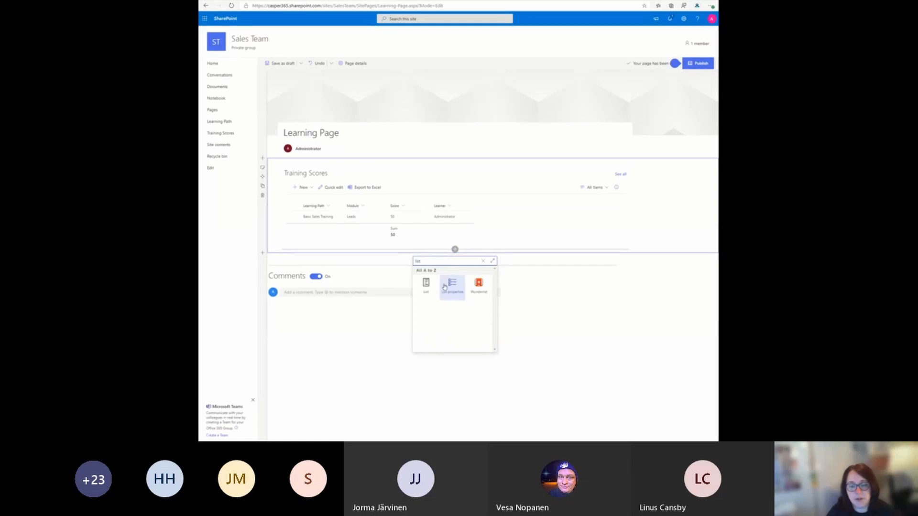
click(427, 285)
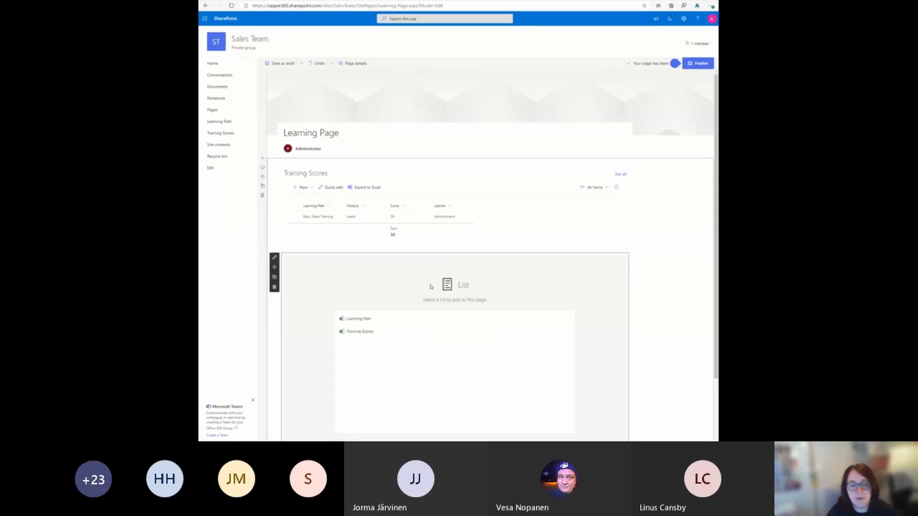
click(368, 320)
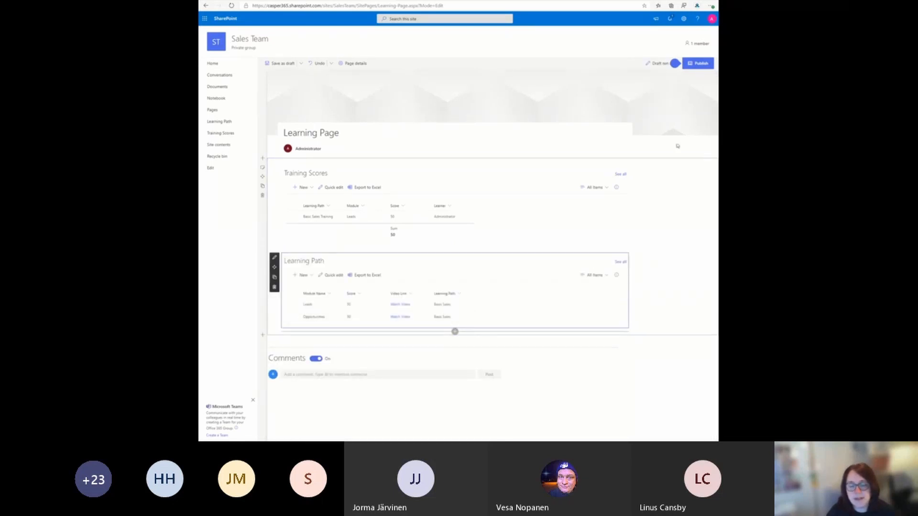
Step: Publish the Learning Page, copy its page address and close the sharing options
click(700, 63)
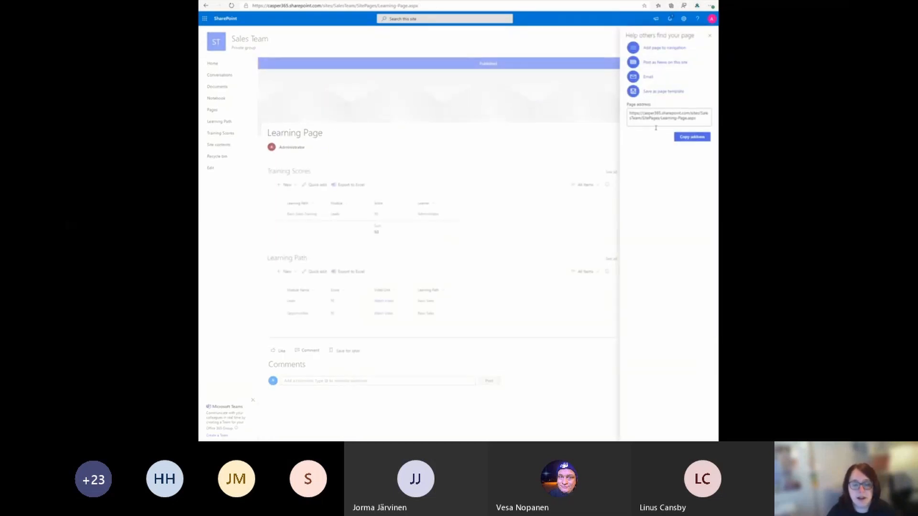
click(689, 118)
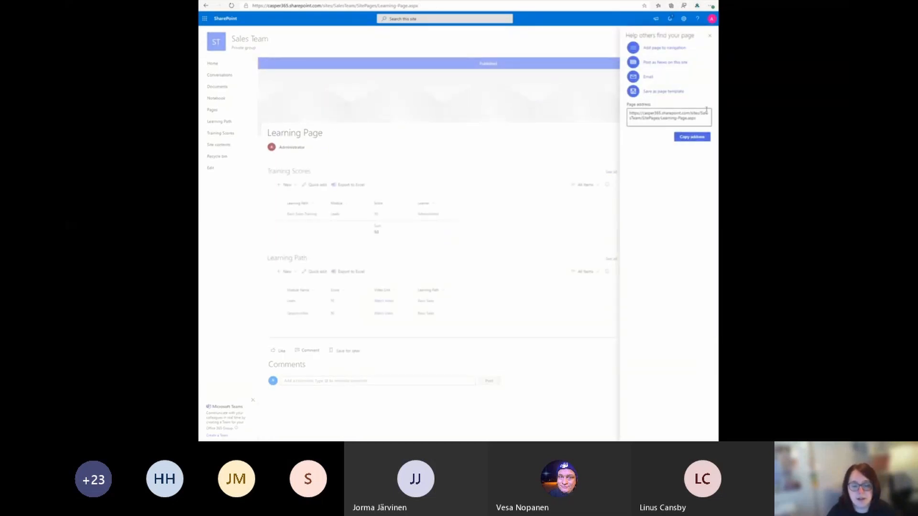
click(693, 138)
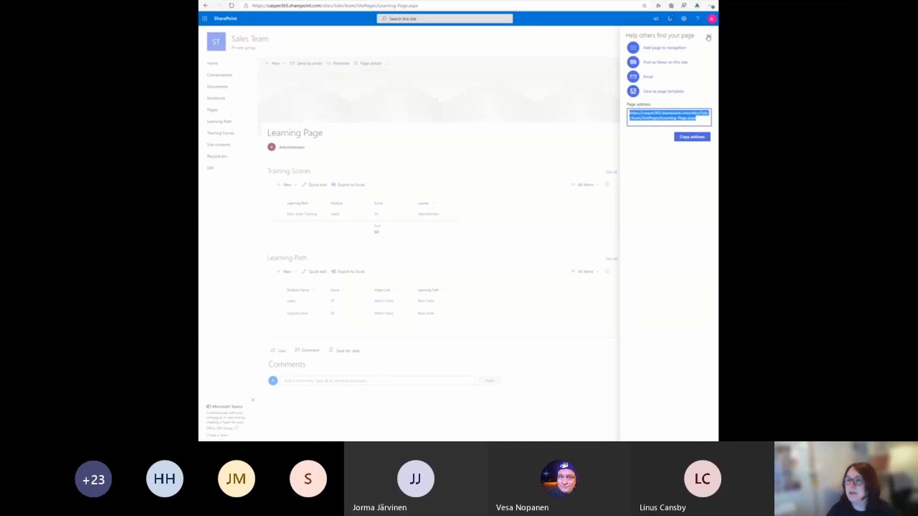
click(709, 38)
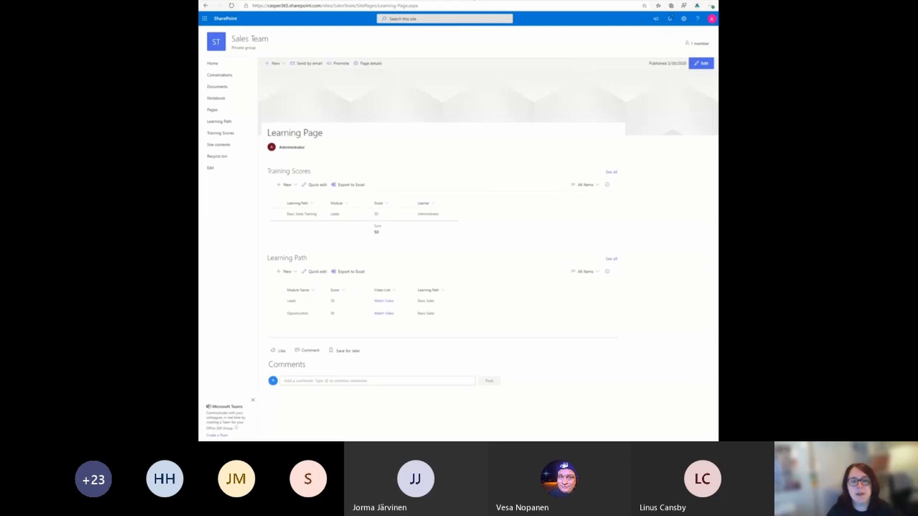
Step: Switch to Microsoft Teams and start adding a tab to the Sales Team's General channel
click(443, 0)
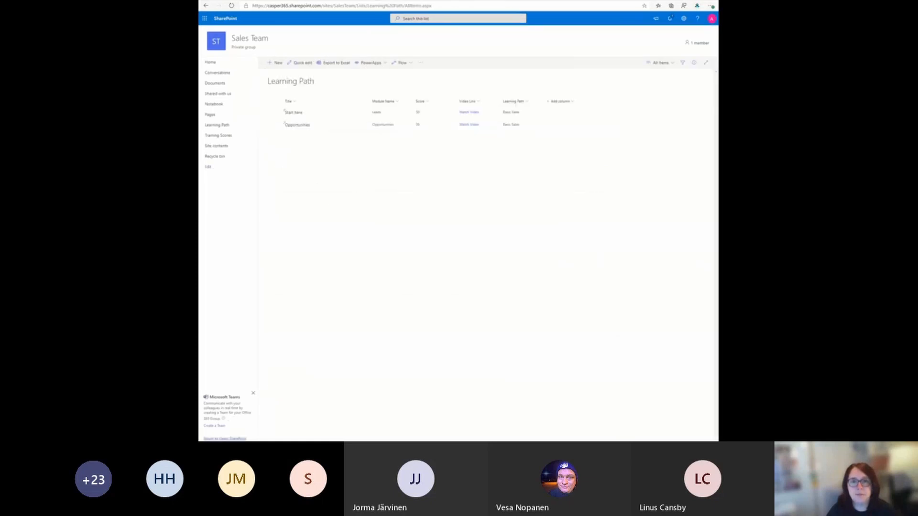
click(366, 0)
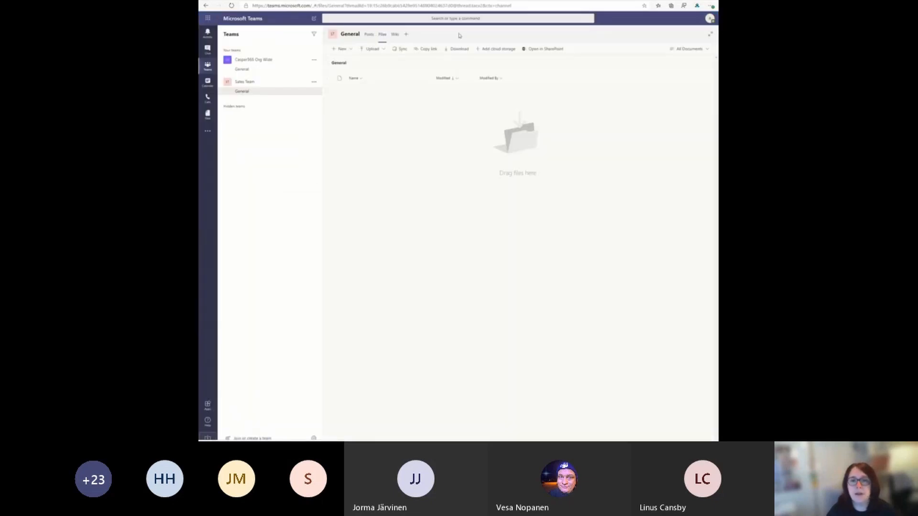
click(404, 35)
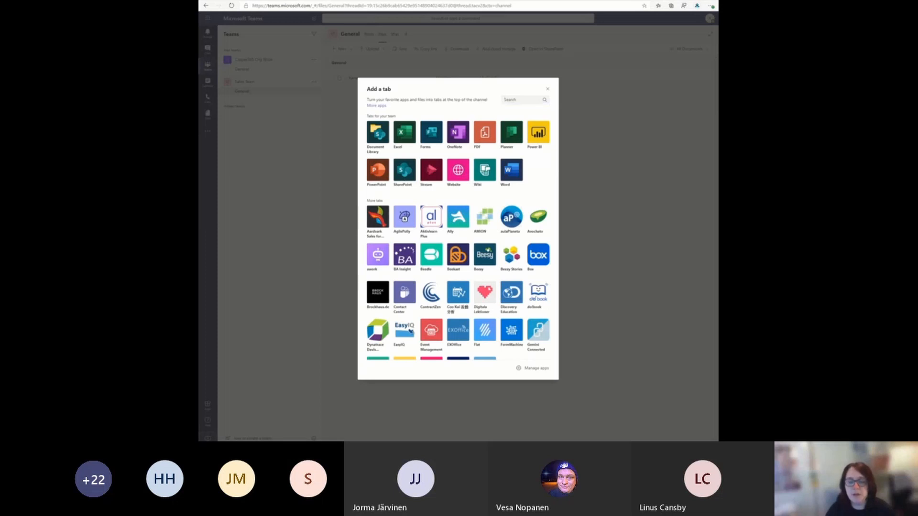
Step: Try to add the Learning Page from the SharePoint app's list of Sales Team pages
click(400, 175)
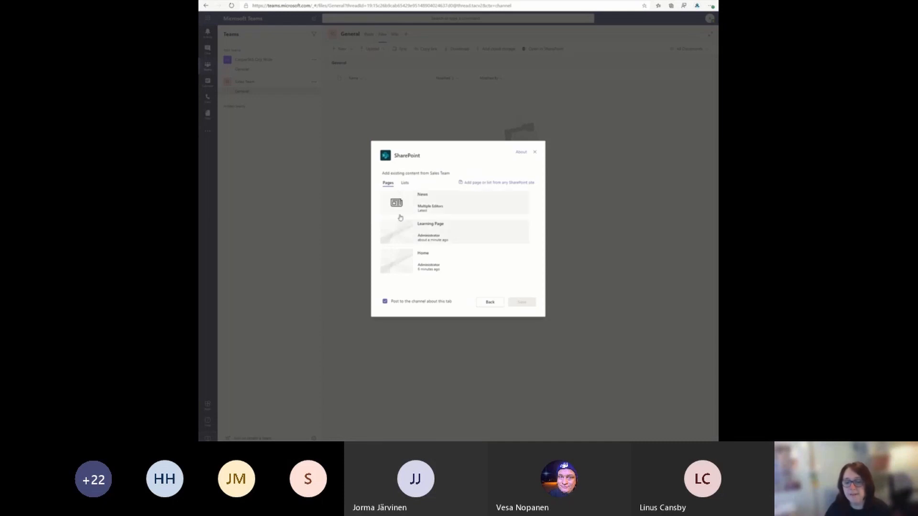
click(437, 231)
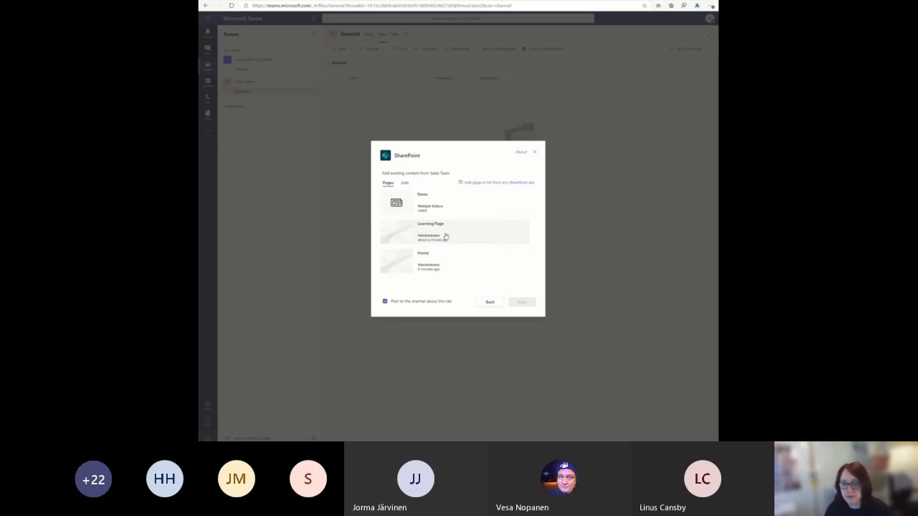
click(436, 303)
click(489, 303)
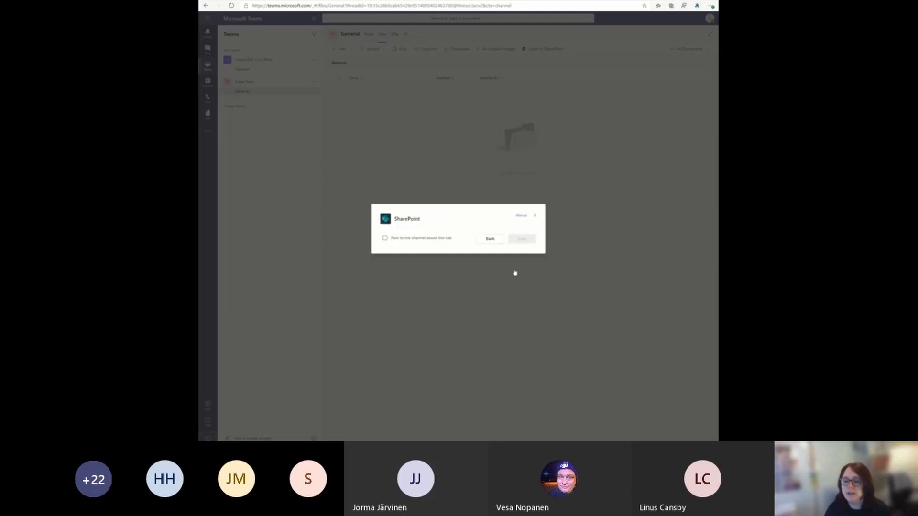
key(ctrl+Tab)
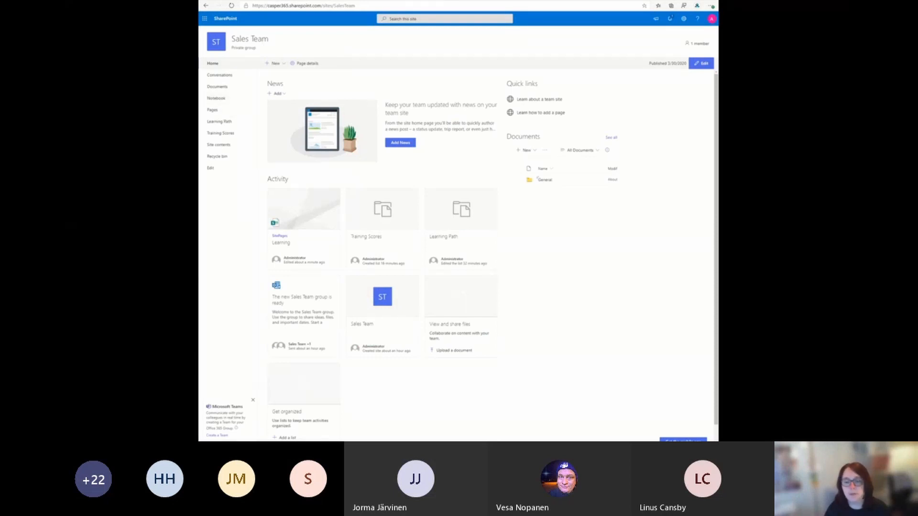
click(381, 1)
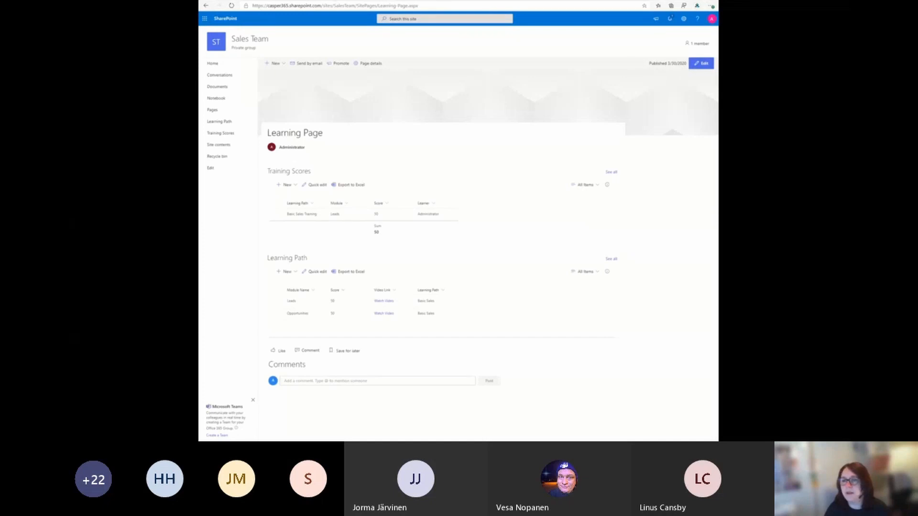
click(430, 0)
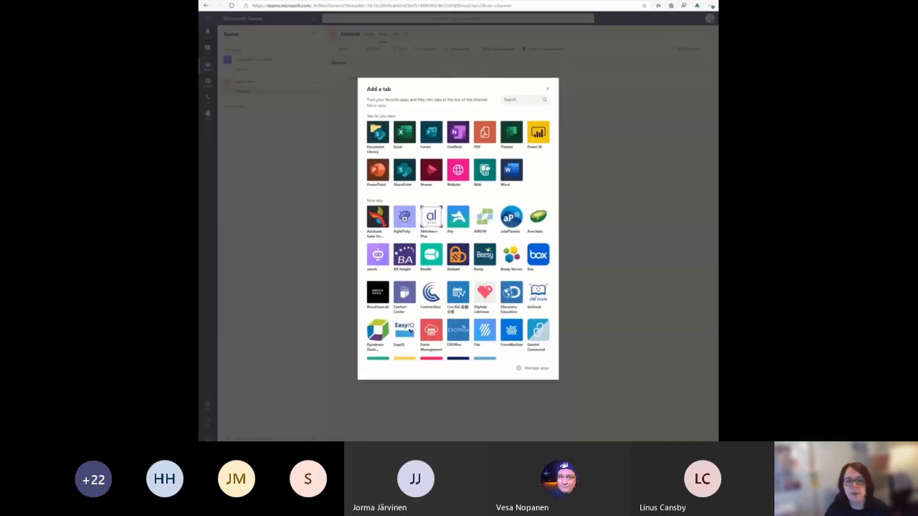
Step: Add the Learning Page as a SharePoint tab in the General channel using its copied page link
click(408, 176)
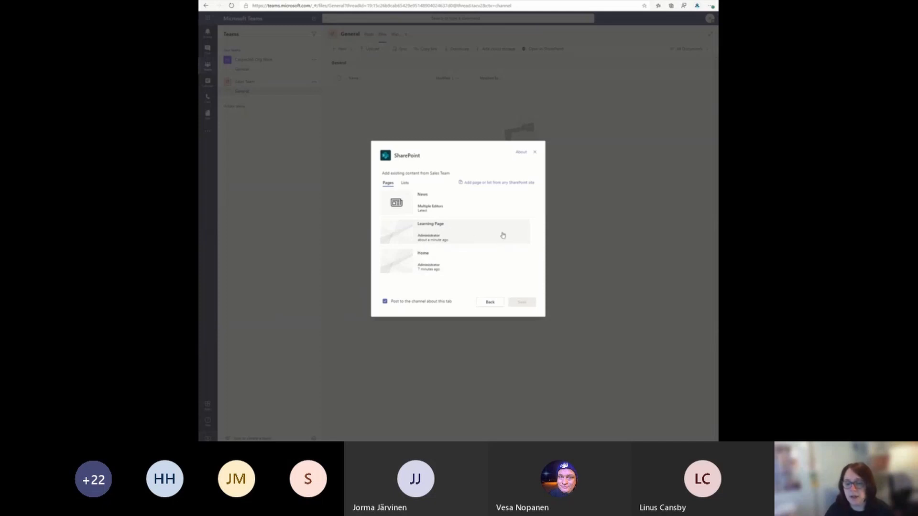
click(512, 184)
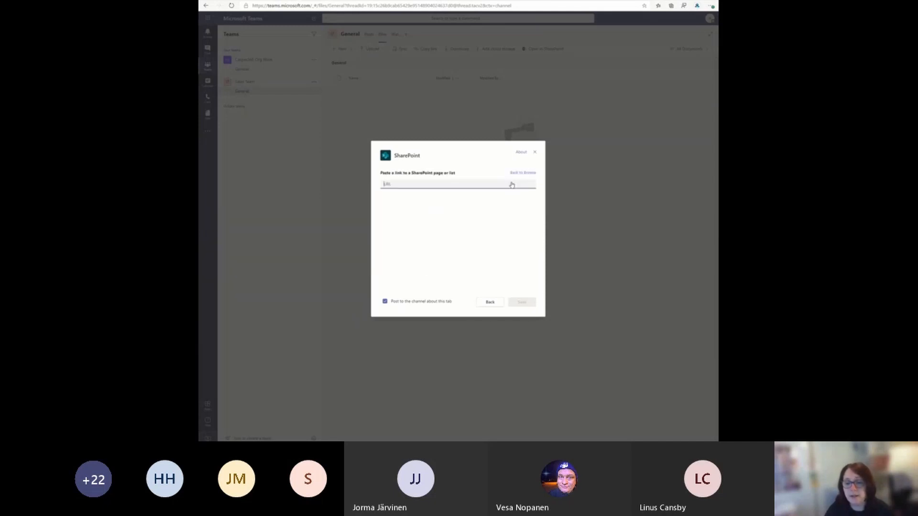
text(https://casper365.sharepoint.com/sites/SalesTeam/SitePages/Learning-Page.aspx)
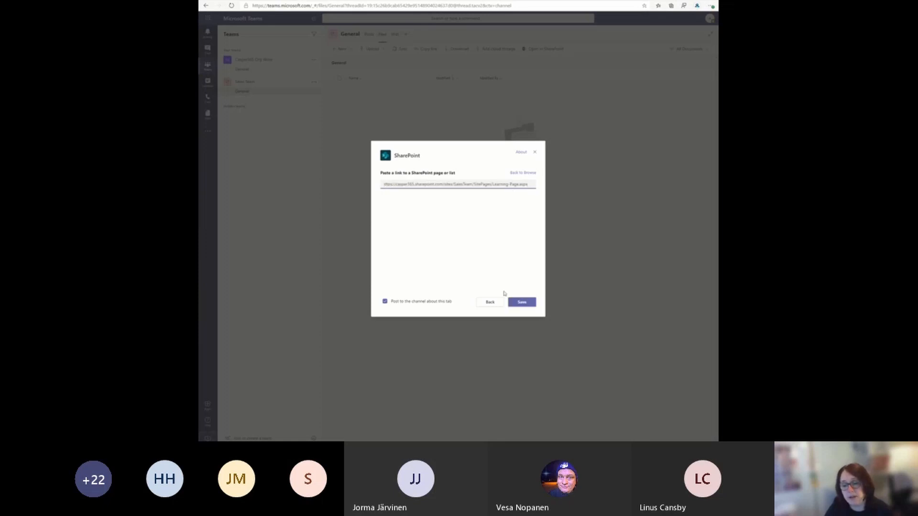
click(520, 303)
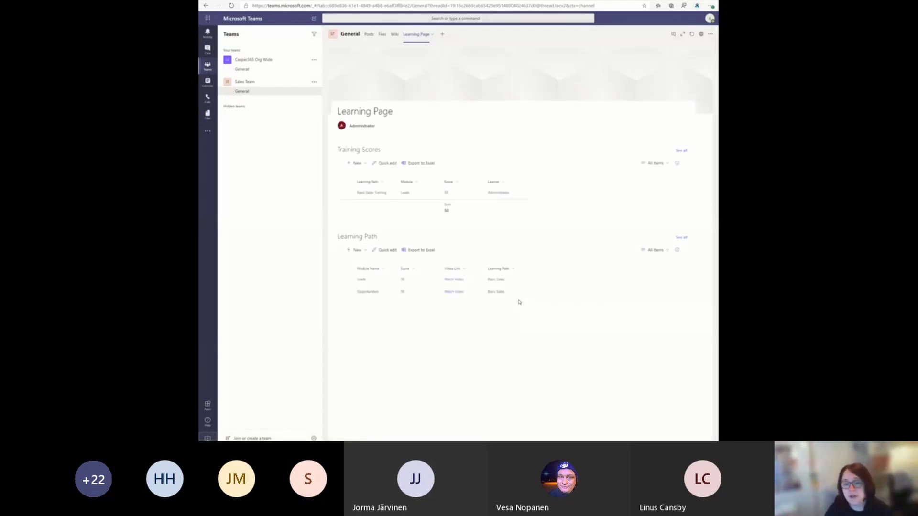
Step: Check the Leads module's Watch Video link from the Learning Page tab and return to Teams
click(454, 280)
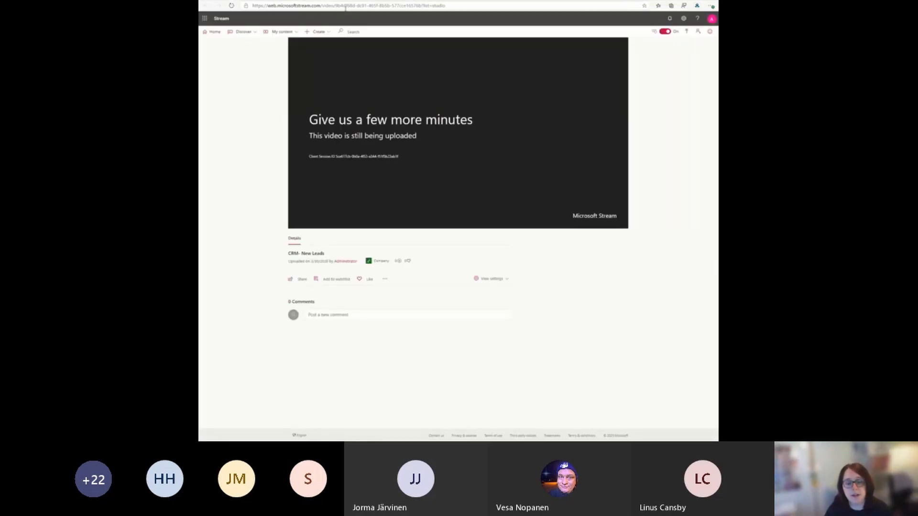
click(401, 0)
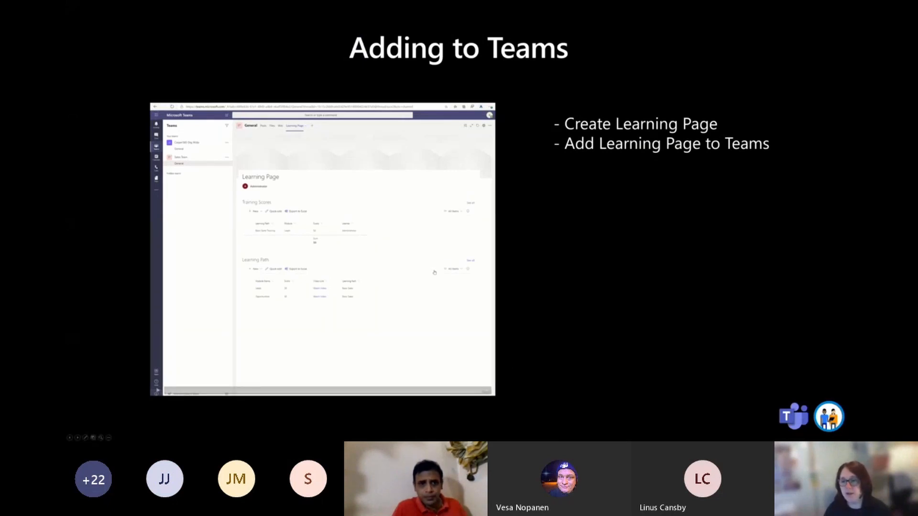
click(650, 228)
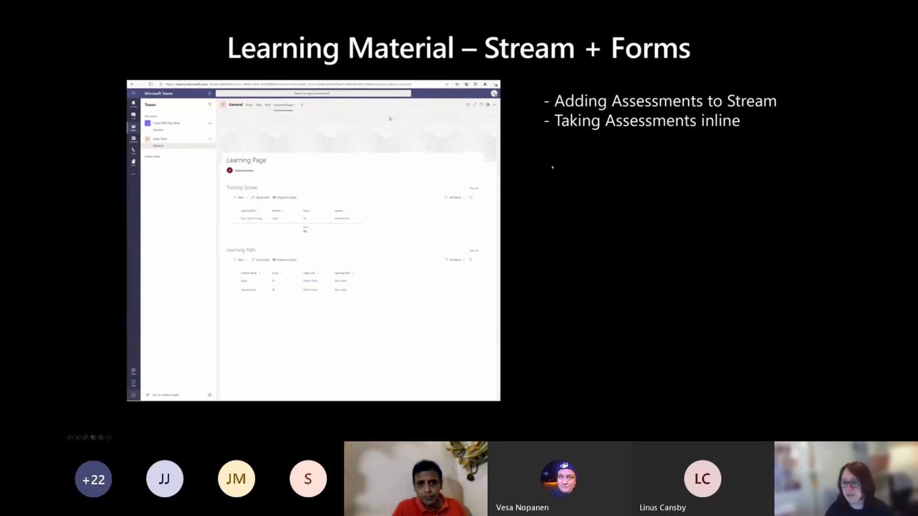
click(654, 186)
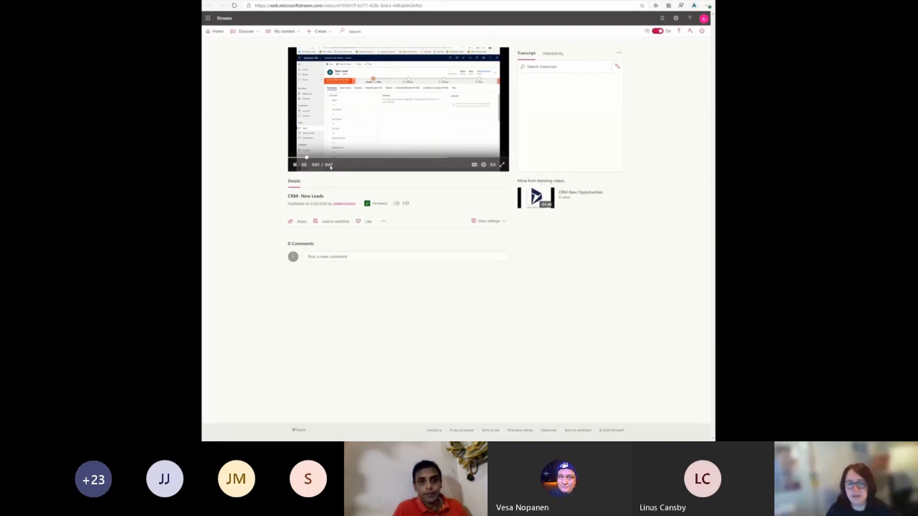
Step: Start adding a form to the CRM- New Leads video, using the Sales Training form's copied response link as the Form URL
click(553, 54)
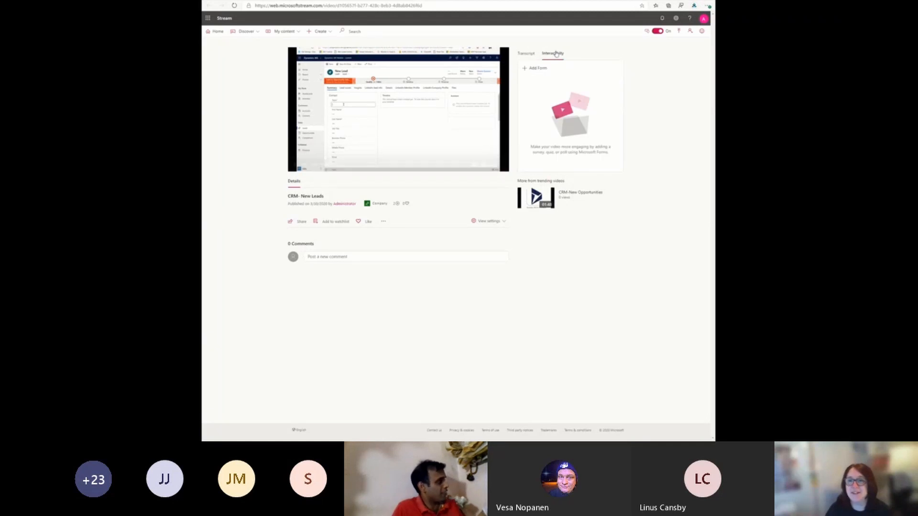
click(535, 70)
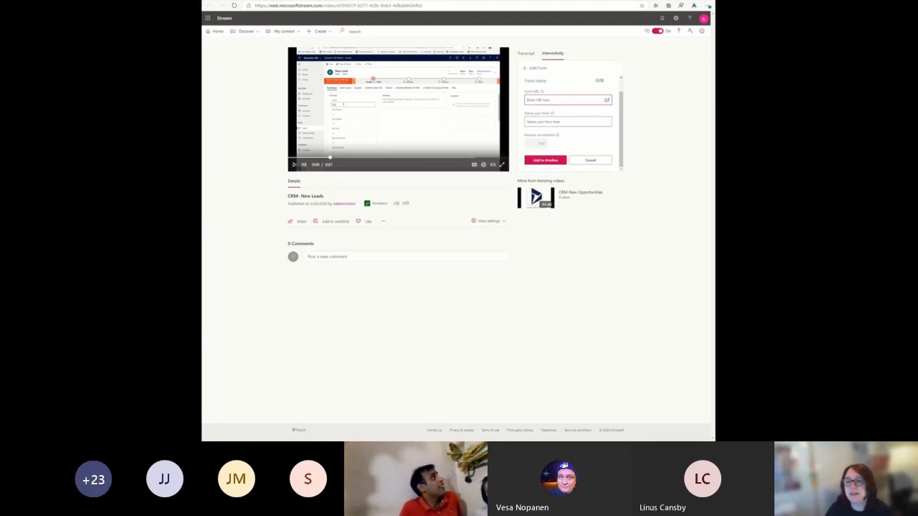
click(591, 1)
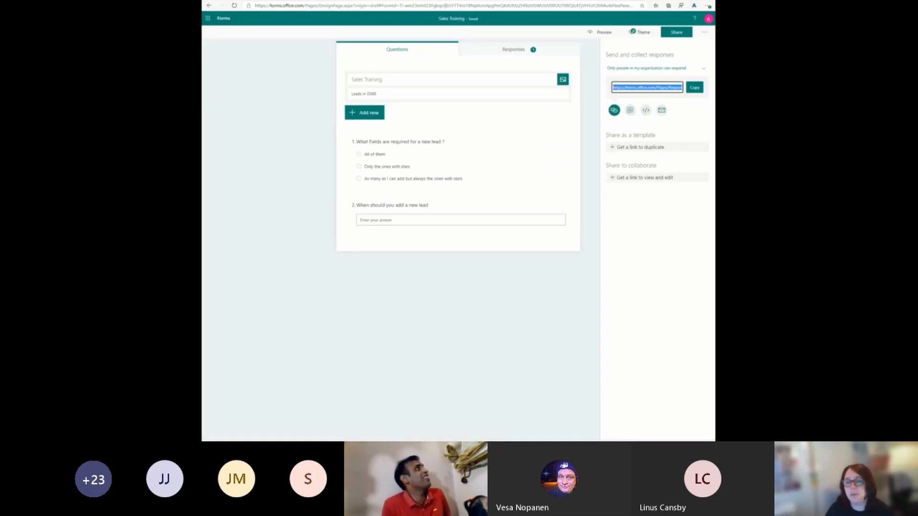
click(695, 87)
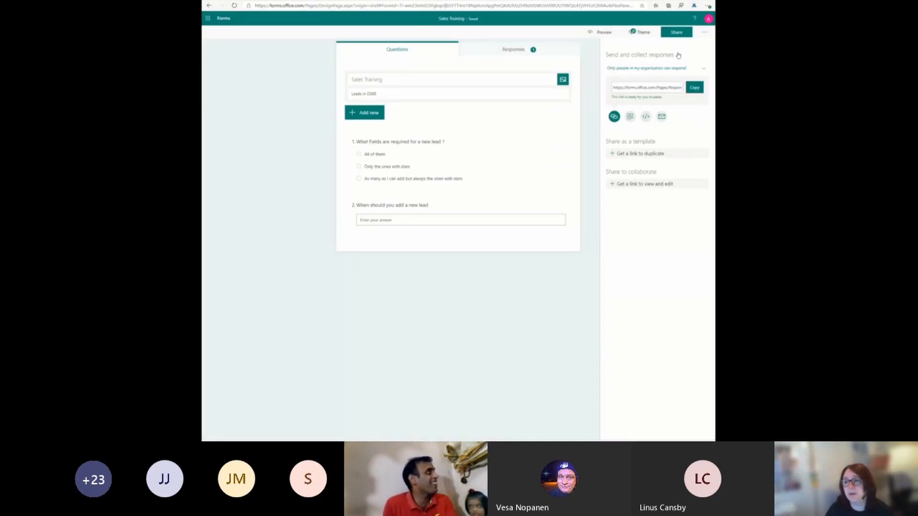
click(451, 1)
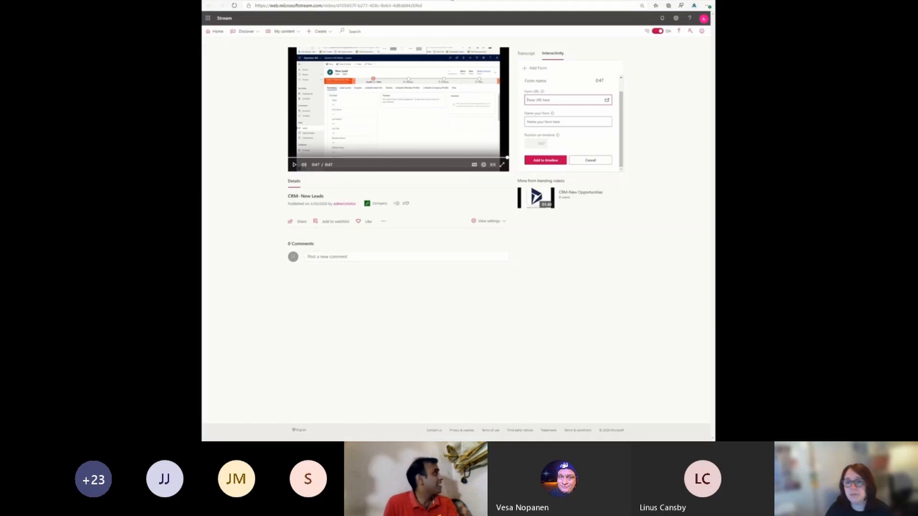
right_click(539, 102)
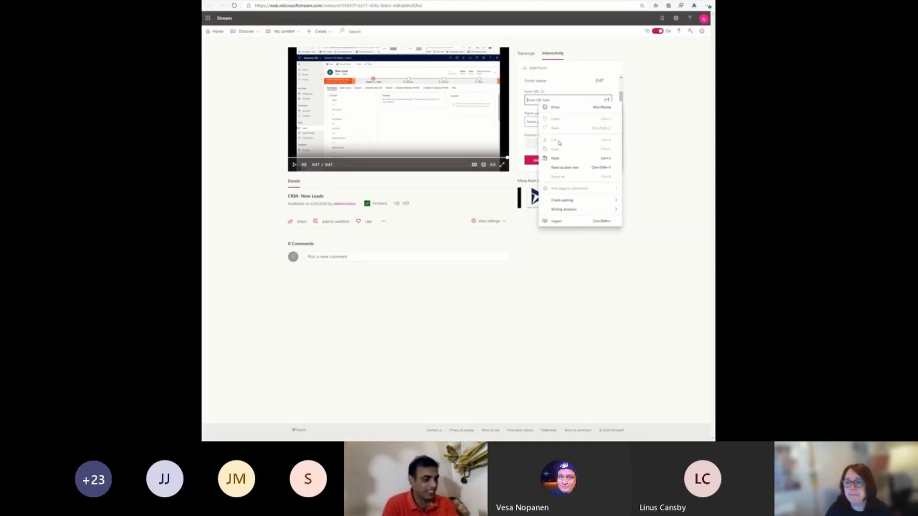
click(559, 157)
Step: Name the form "Basic Sales -Leads Test" and add it to the video timeline at 0:47
click(551, 121)
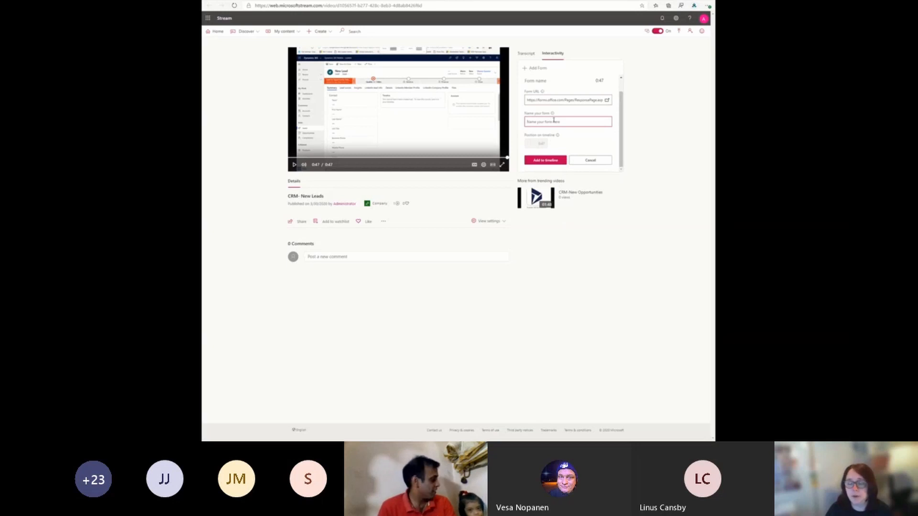
text(S)
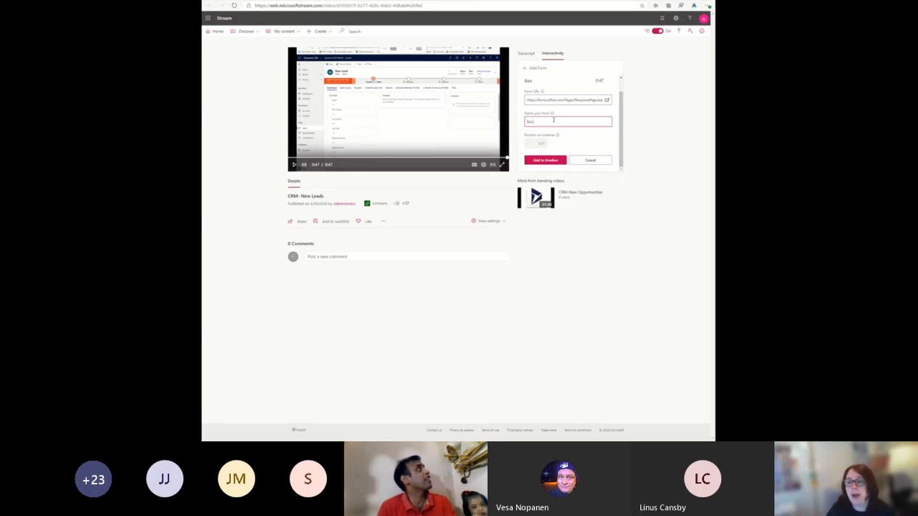
text(asic Sales -)
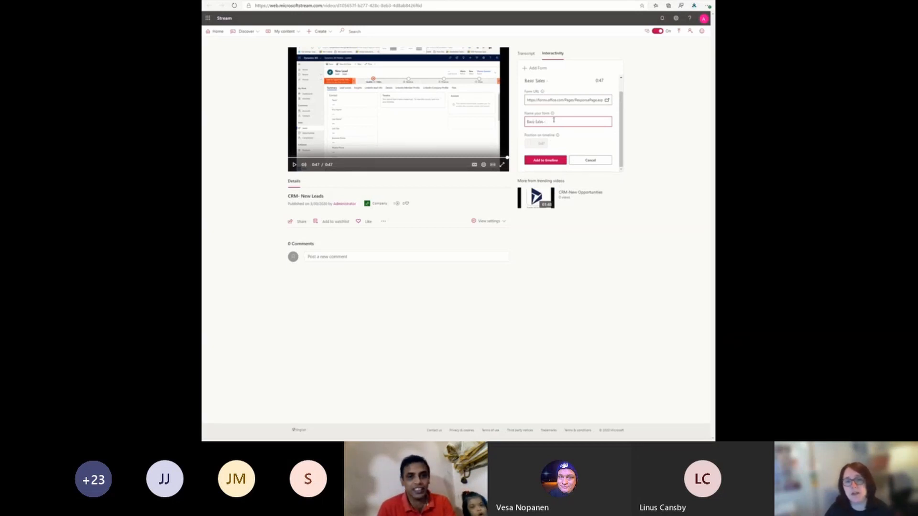
text(Leads Test)
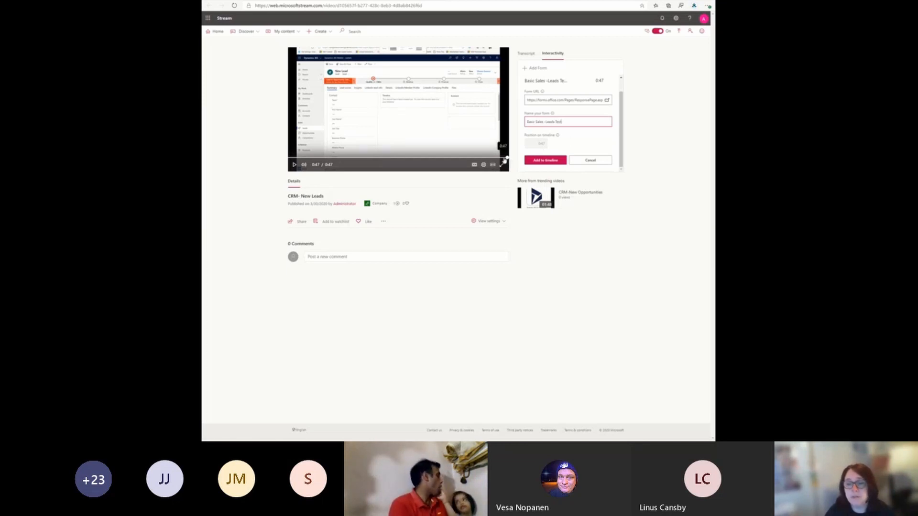
click(433, 159)
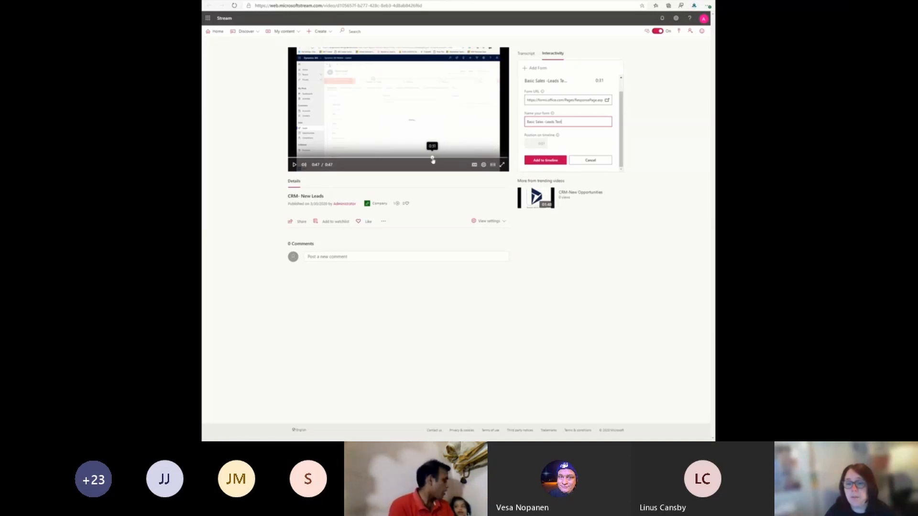
drag(433, 158, 505, 157)
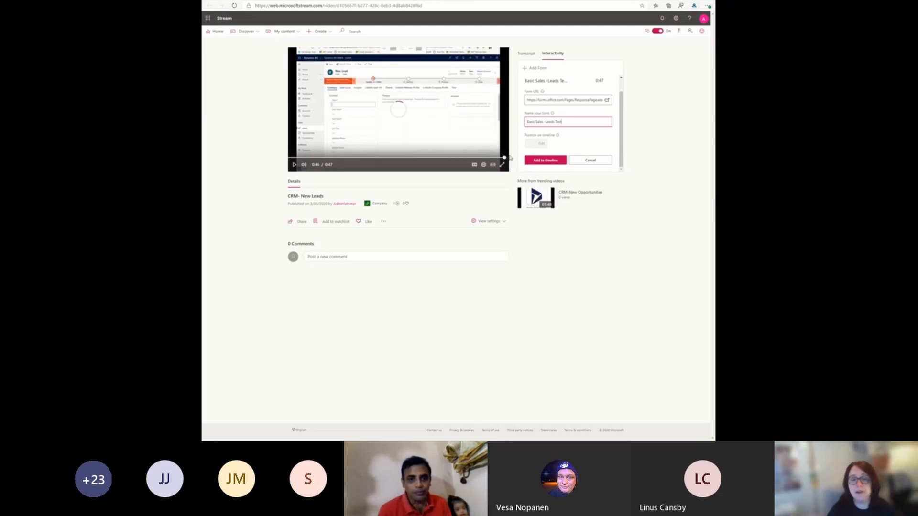
click(548, 161)
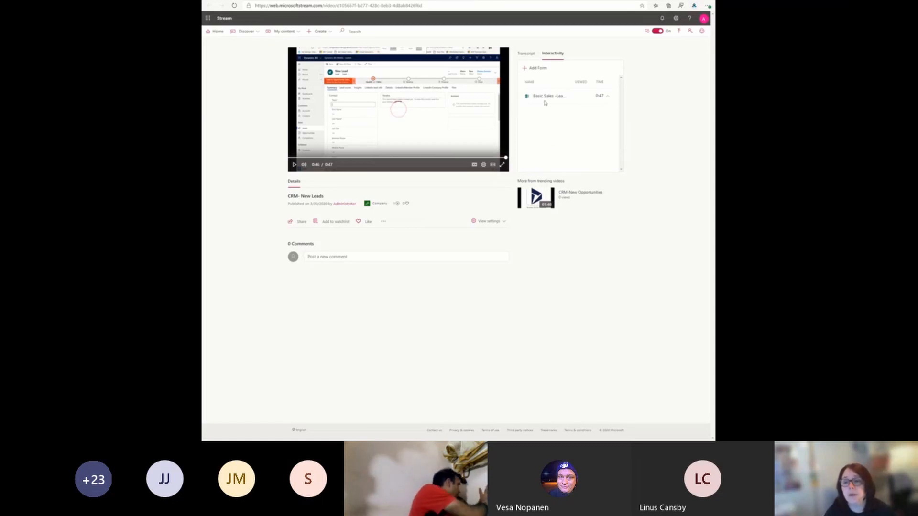
Step: Play the video from about 0:35 through to its end to test the embedded form
click(451, 158)
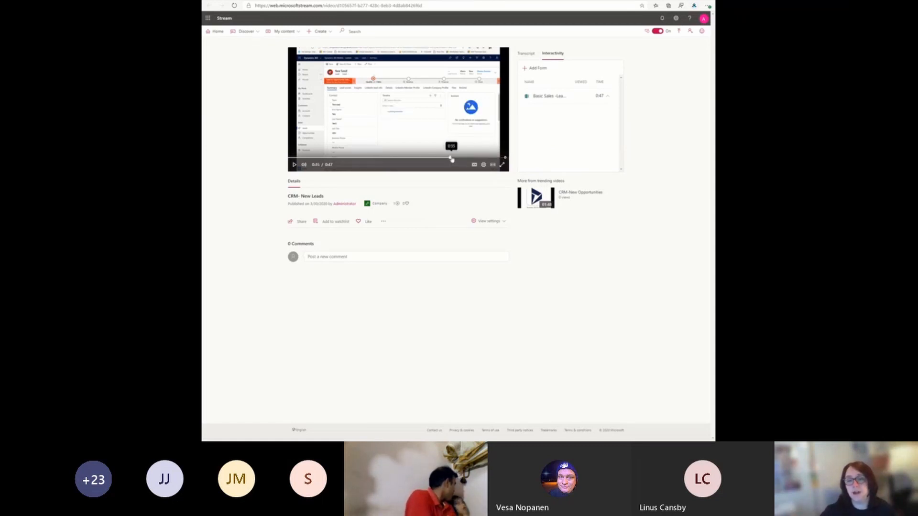
click(295, 165)
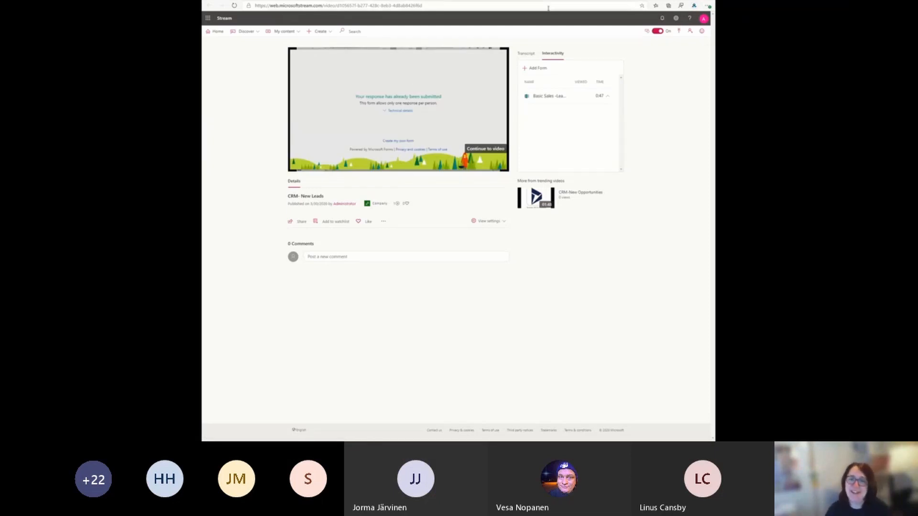
Step: Switch to the Sales Training form and turn off the One response per person setting
click(530, 1)
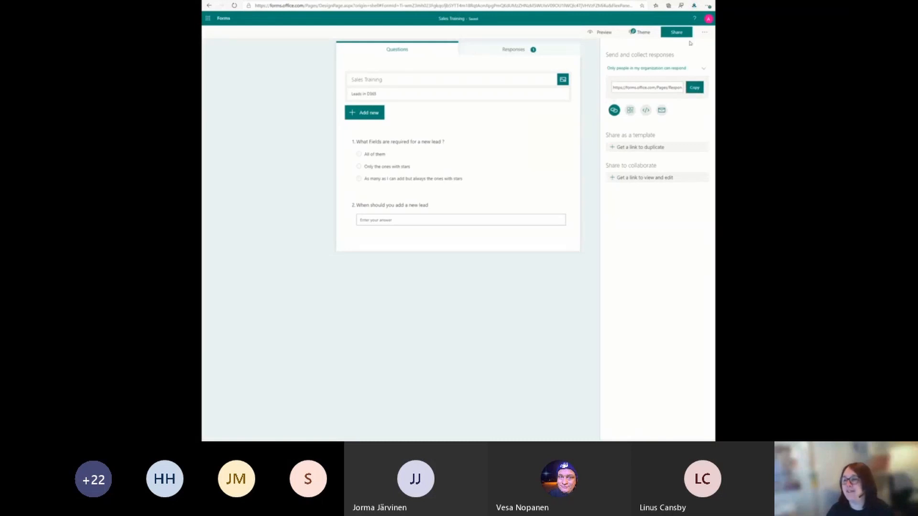
click(704, 33)
click(686, 63)
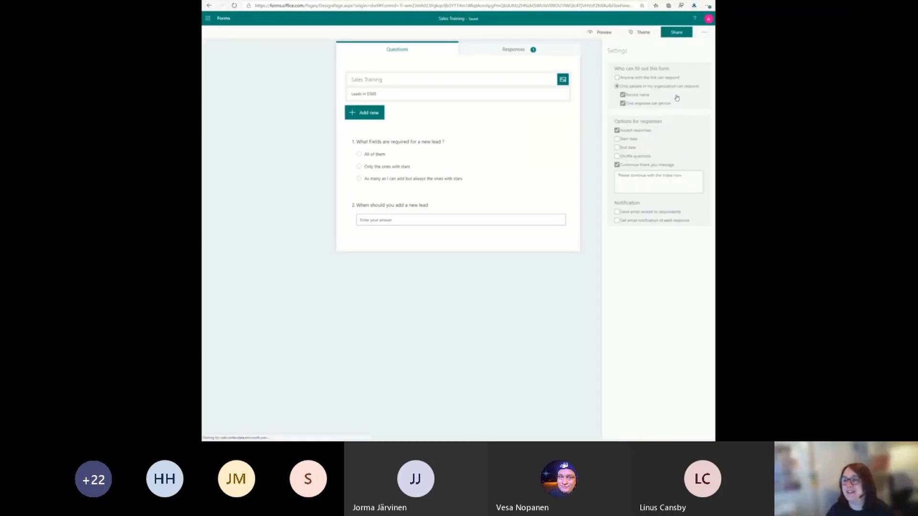
click(705, 32)
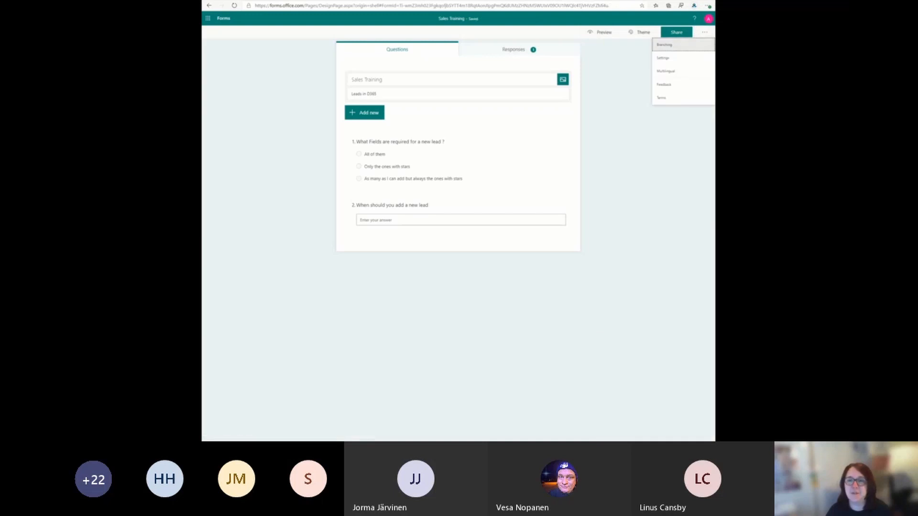
Step: Return to the CRM- New Leads video, replay its ending, submit the embedded Sales Training form, and continue to the video
click(378, 0)
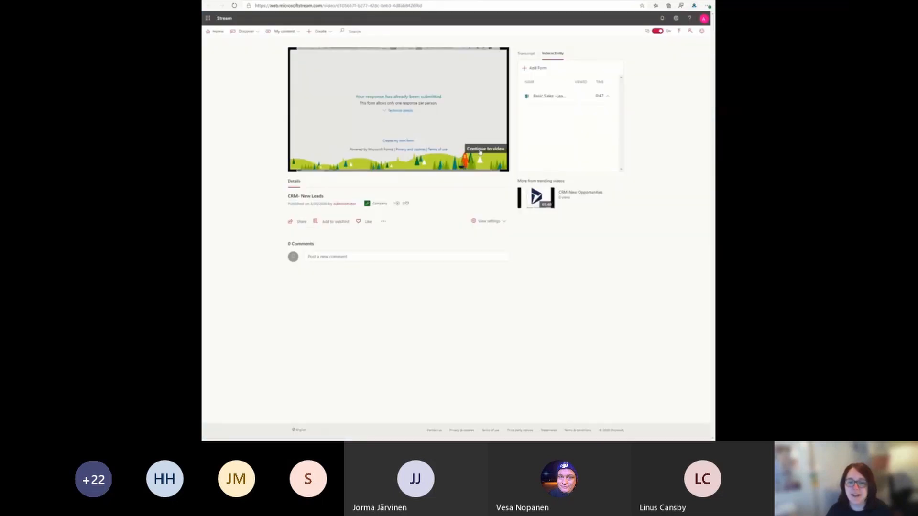
click(480, 150)
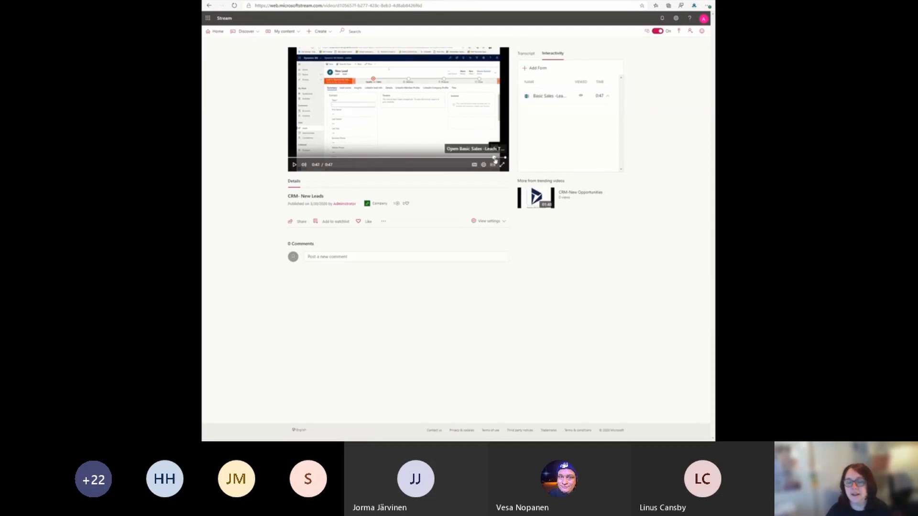
click(494, 157)
click(295, 165)
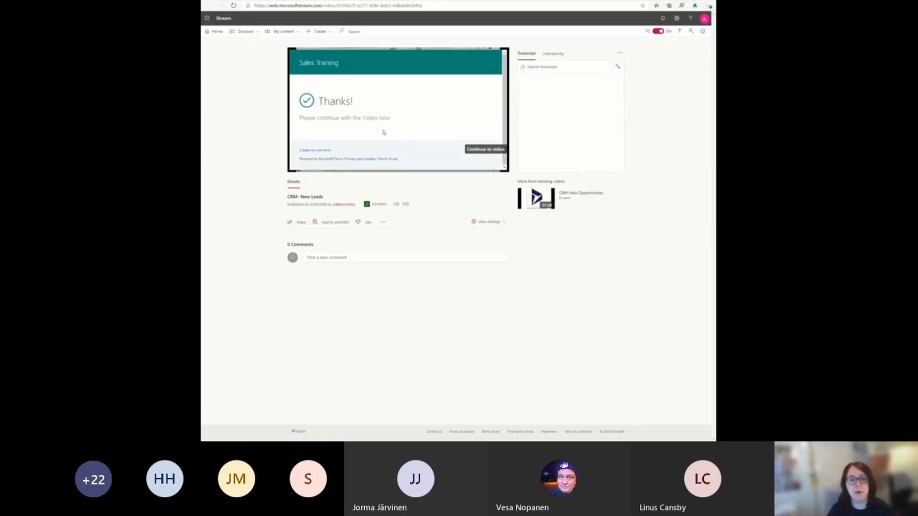
click(473, 150)
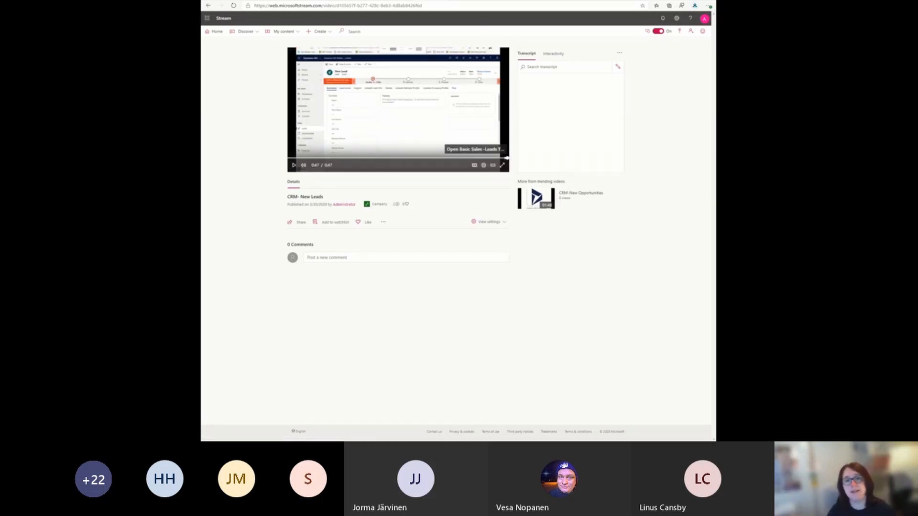
Step: Switch to the SharePoint Learning Page and reload it to check the Training Scores list
key(ctrl+shift+Tab)
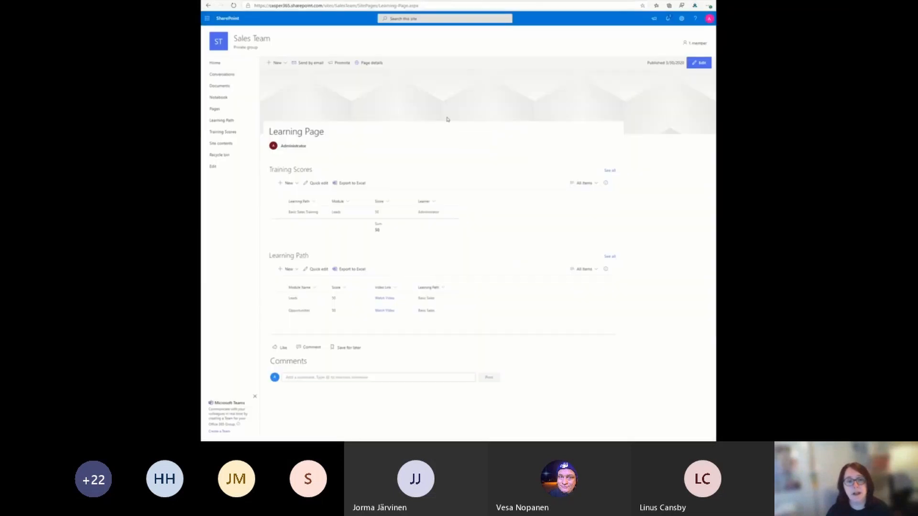
click(467, 4)
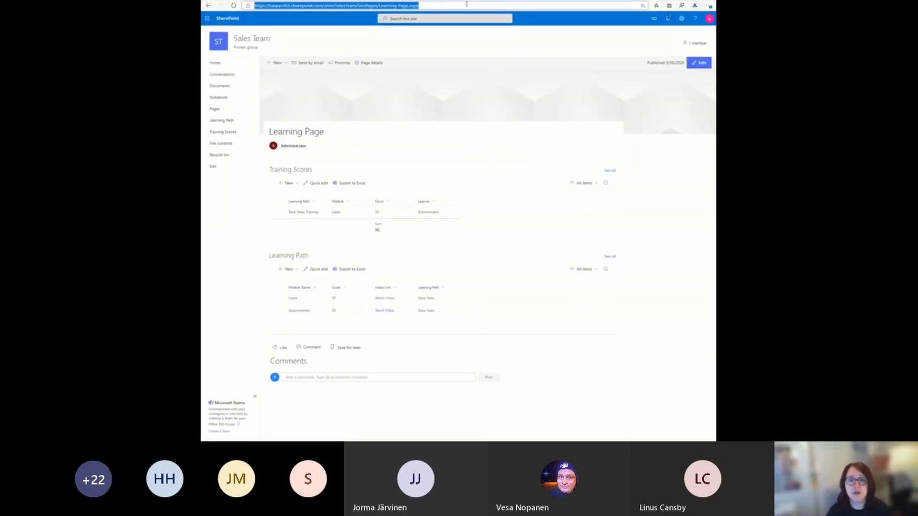
key(Return)
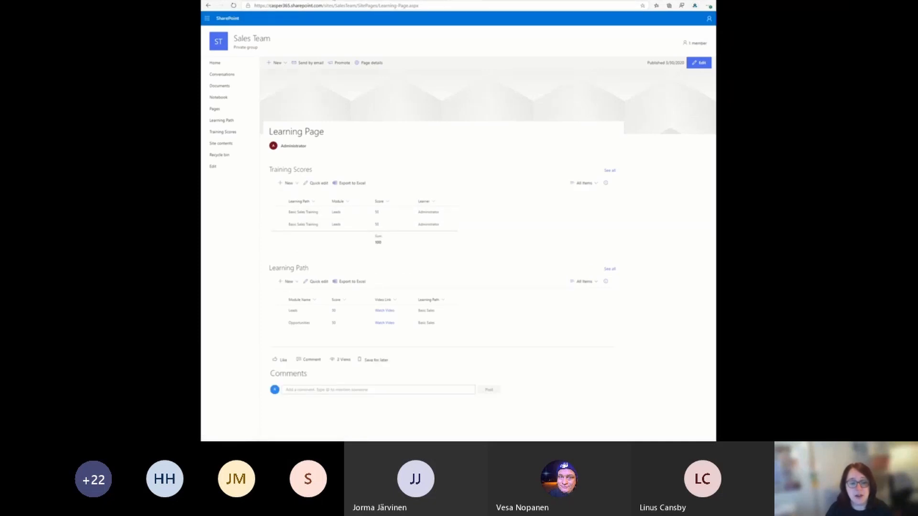
Step: Switch to Teams, reload the Learning Page tab in the Sales Team's General channel, and group the Training Scores list by Learner
click(357, 0)
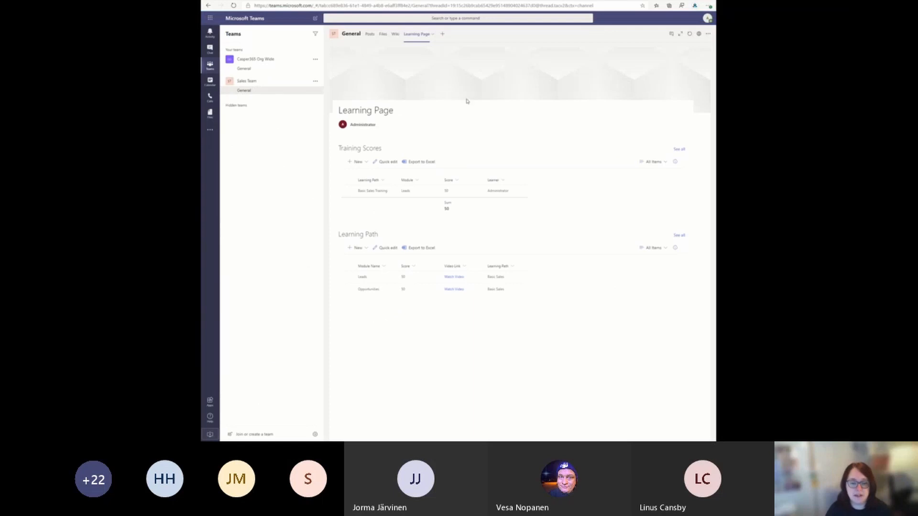
click(395, 38)
click(414, 37)
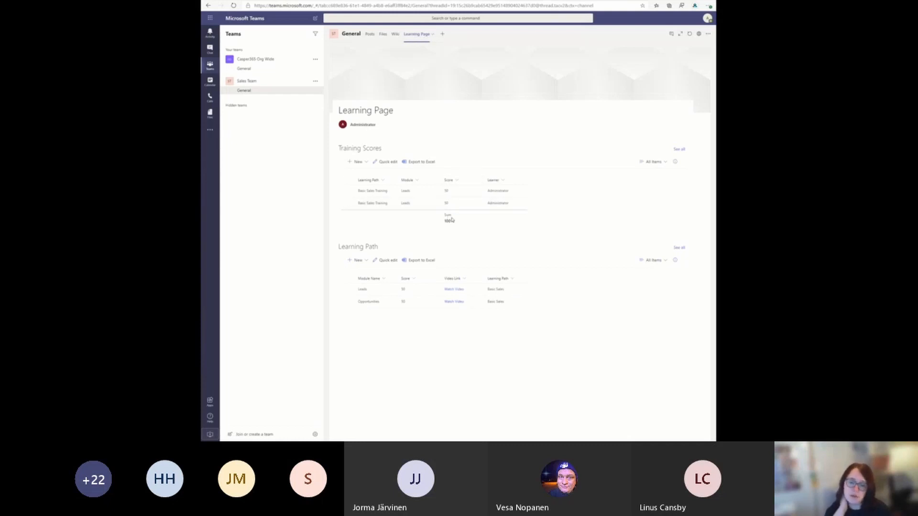
click(496, 180)
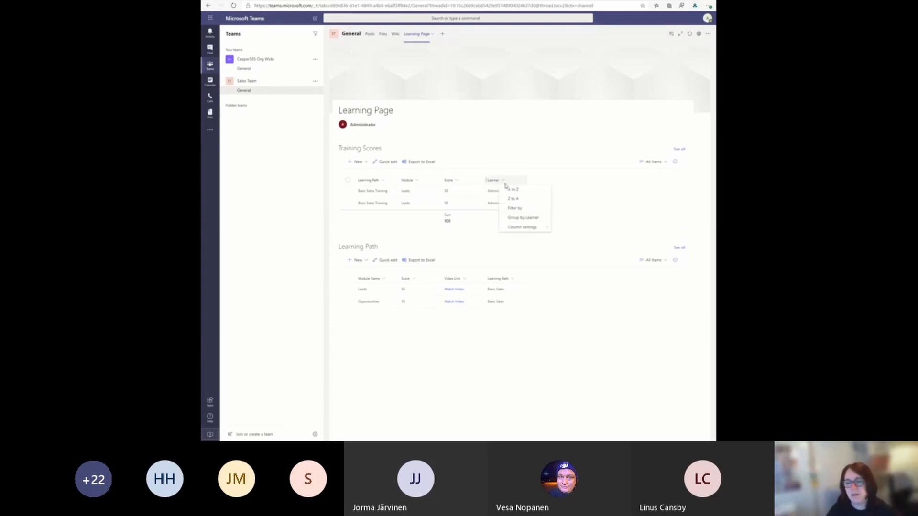
click(521, 218)
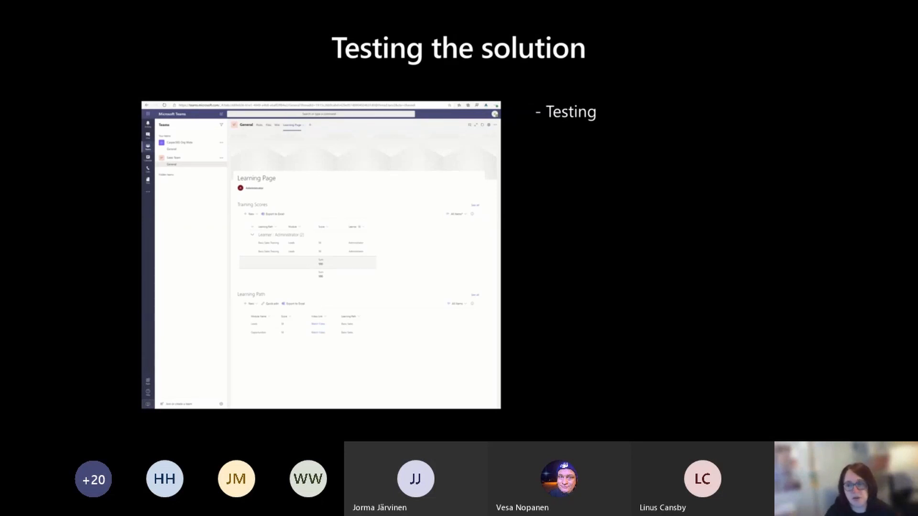
click(606, 178)
click(761, 153)
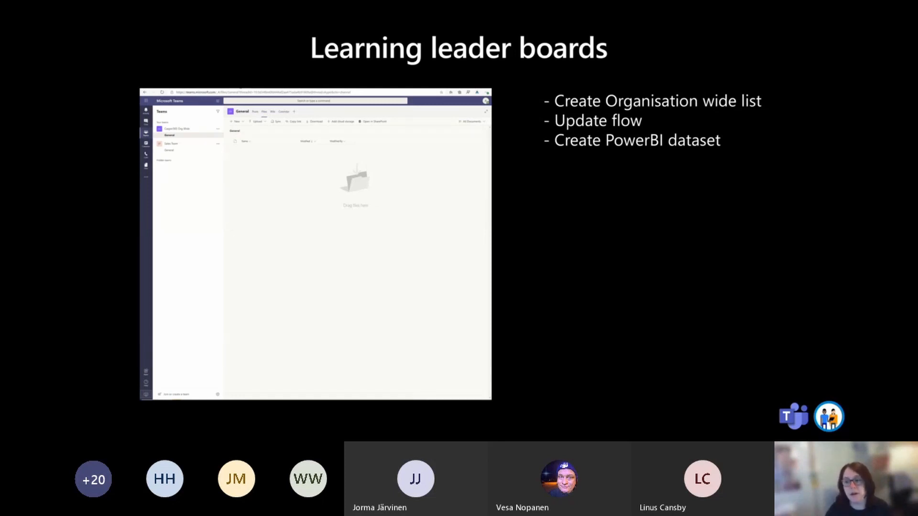
click(444, 220)
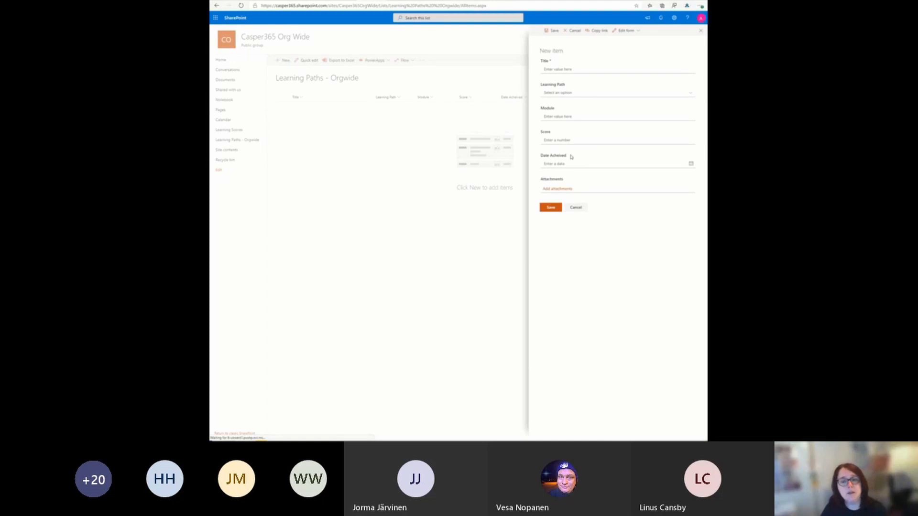
Step: Check the Learning Path choices in the Learning Paths - Orgwide new item form, then cancel the item
click(569, 94)
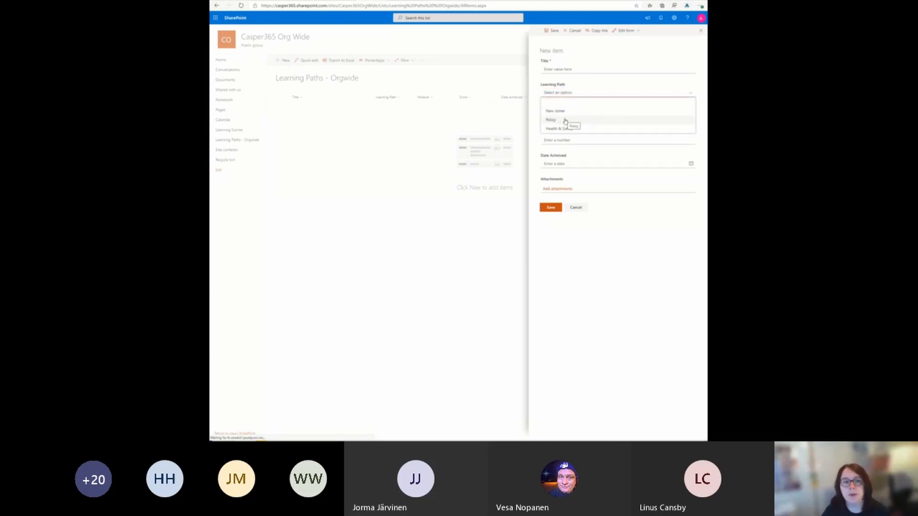
click(575, 207)
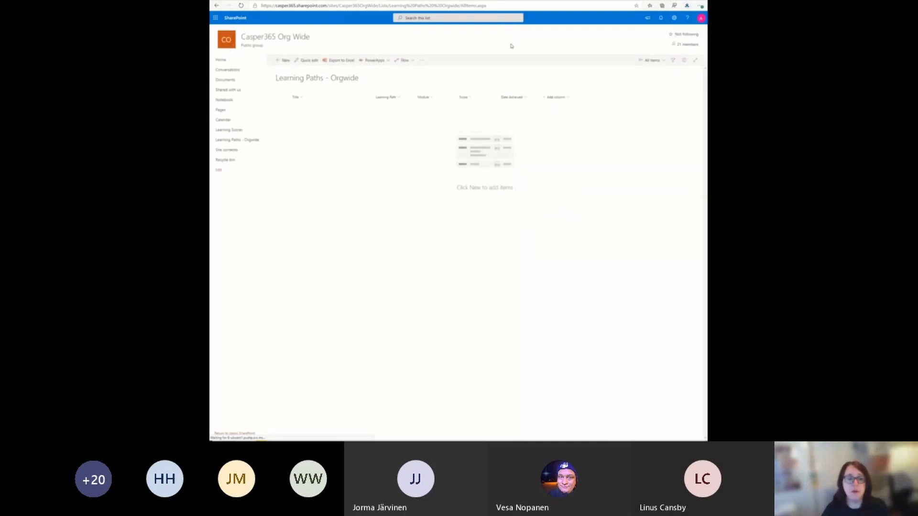
Step: Switch to Power Automate and examine the run details of the flow's Create item 2 and Create item actions
click(607, 0)
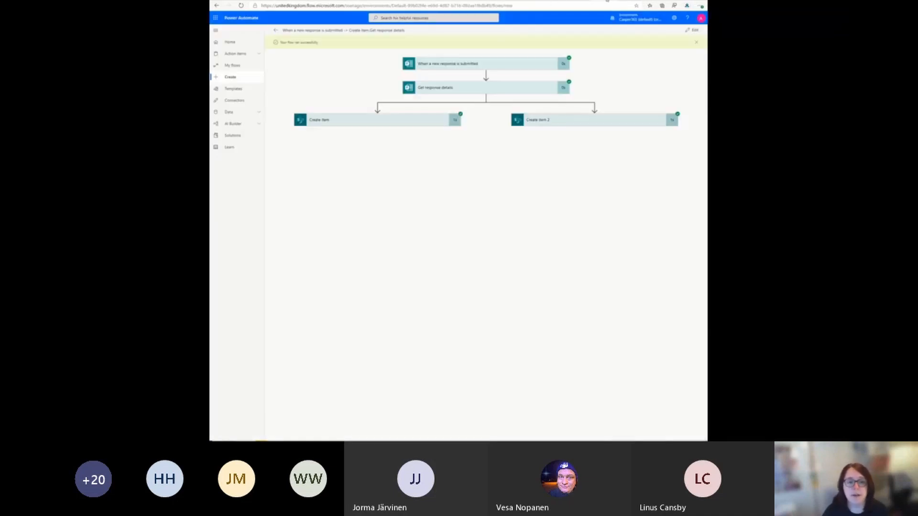
click(554, 123)
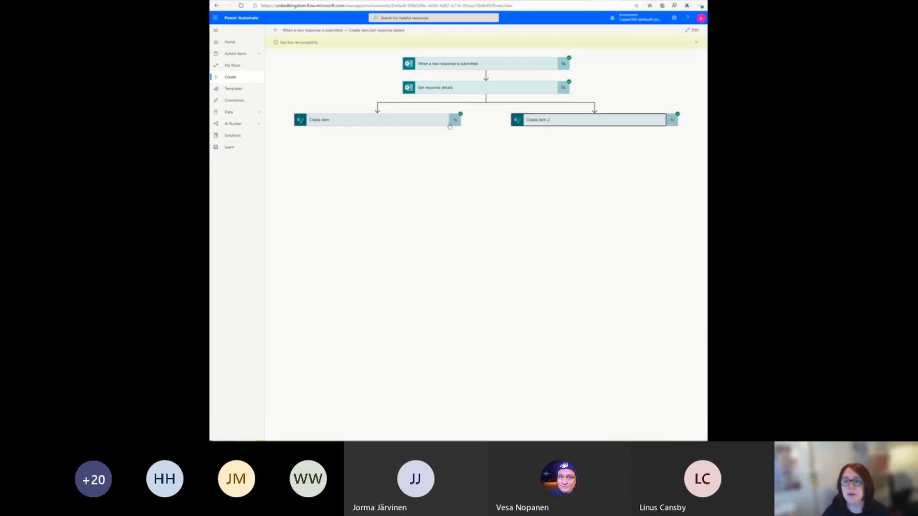
click(419, 123)
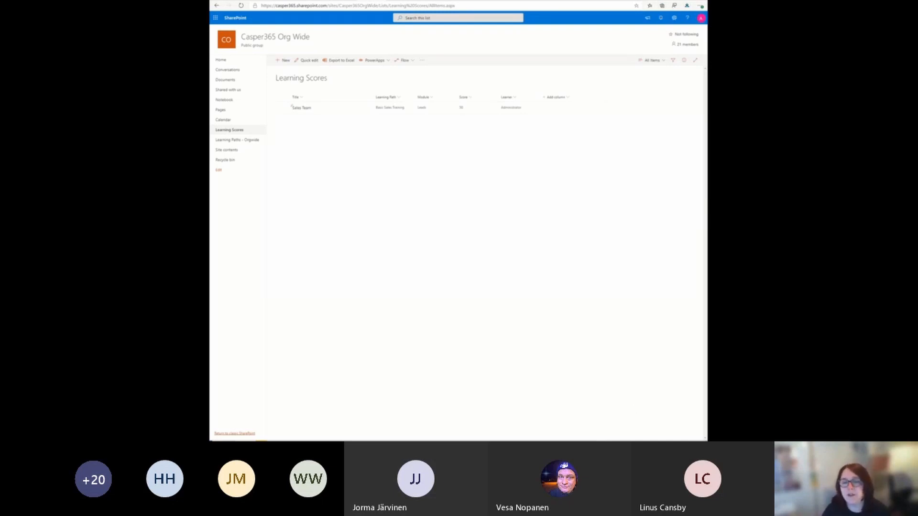
Step: Switch to Power BI Desktop and start a new data connection with the SharePoint Online List connector
key(alt+Tab)
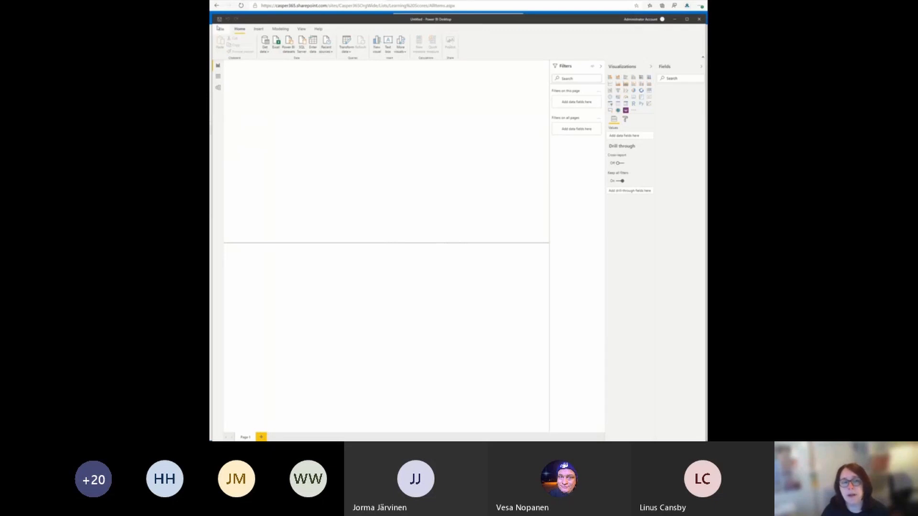
click(268, 56)
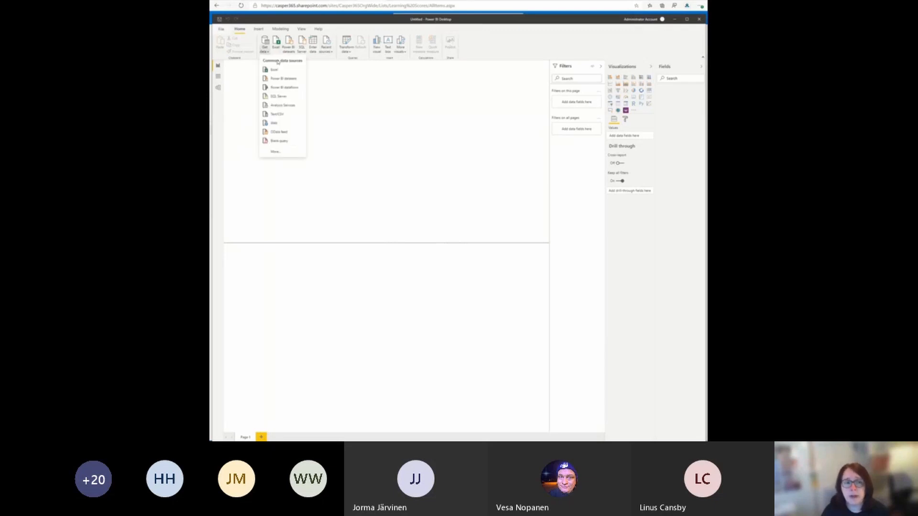
click(289, 153)
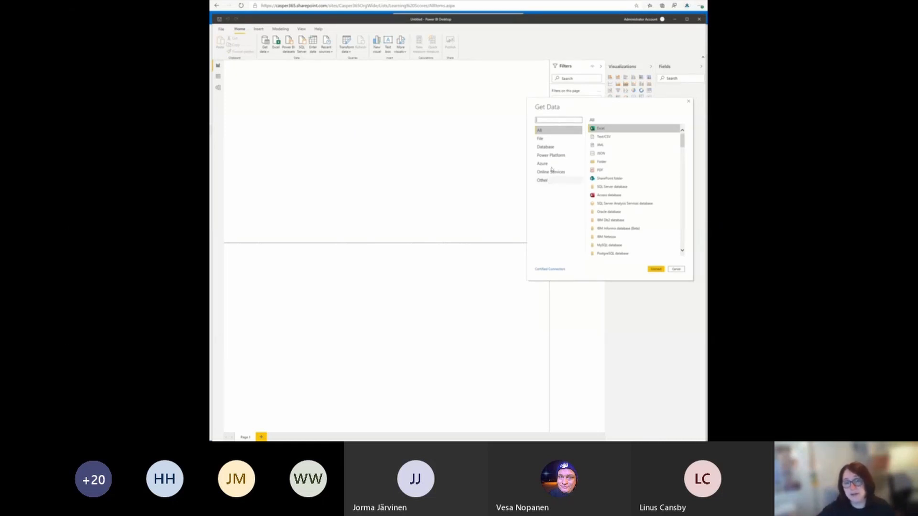
click(544, 117)
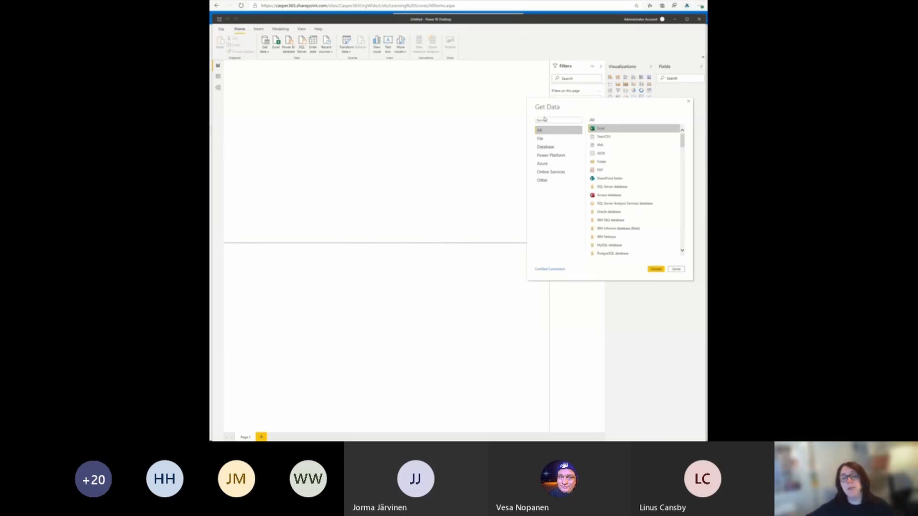
click(546, 120)
text(share)
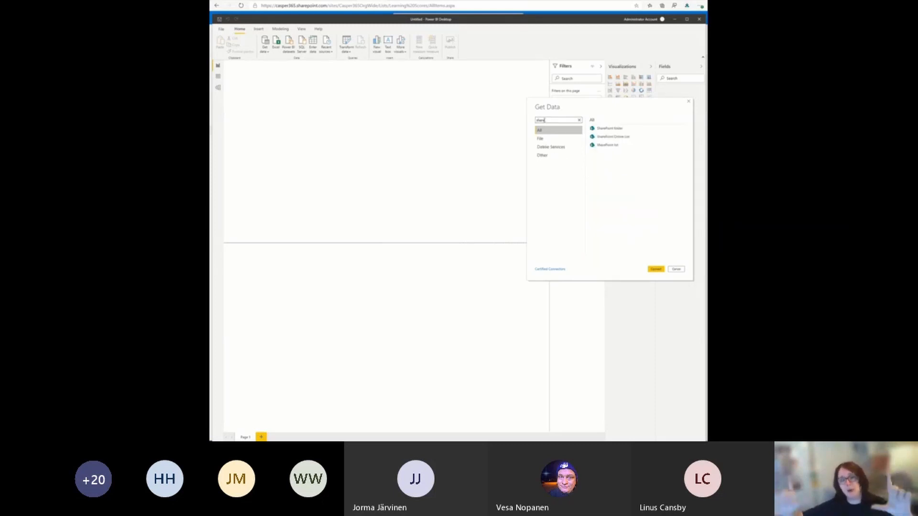
text(point)
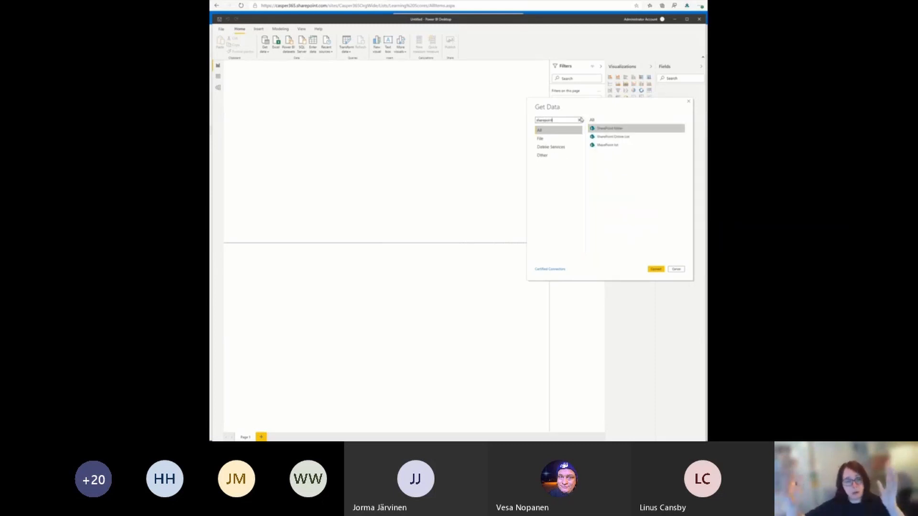
click(622, 137)
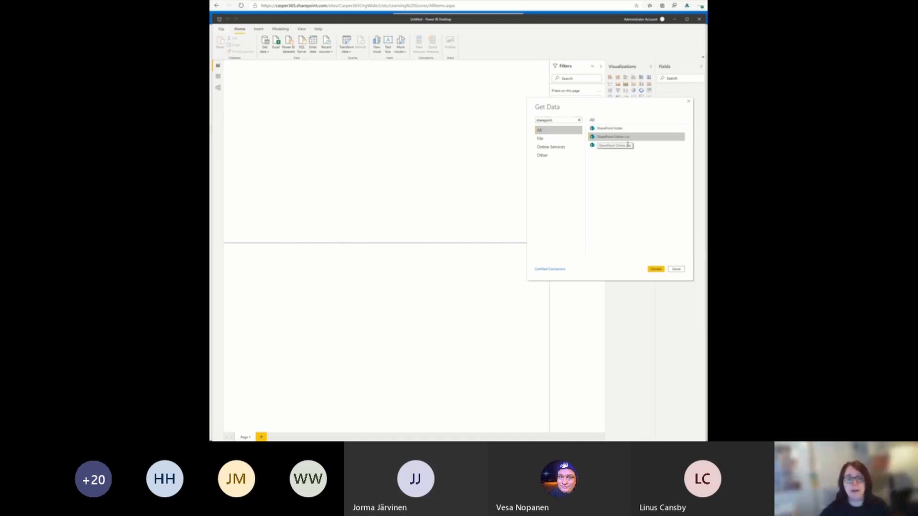
click(655, 269)
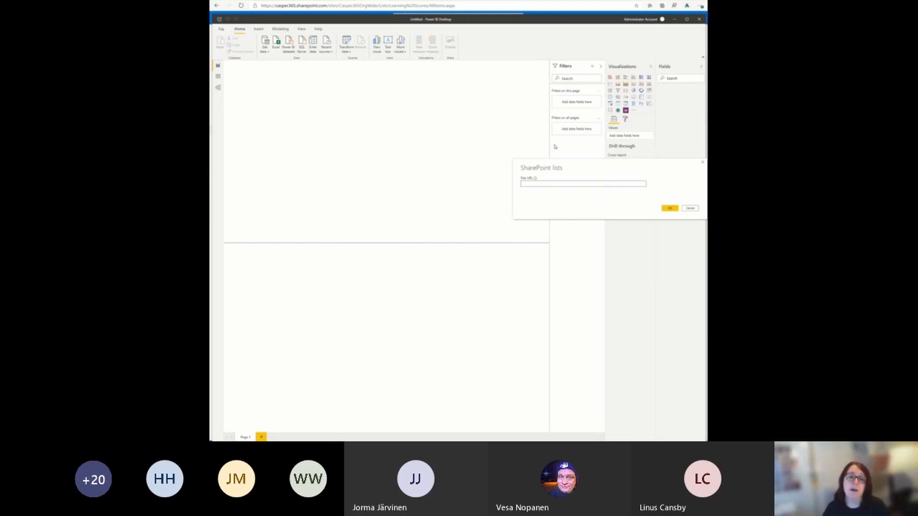
Step: Copy the Learning Scores list's web address into the connector's Site URL, trim the page name from its end, and submit it
click(357, 2)
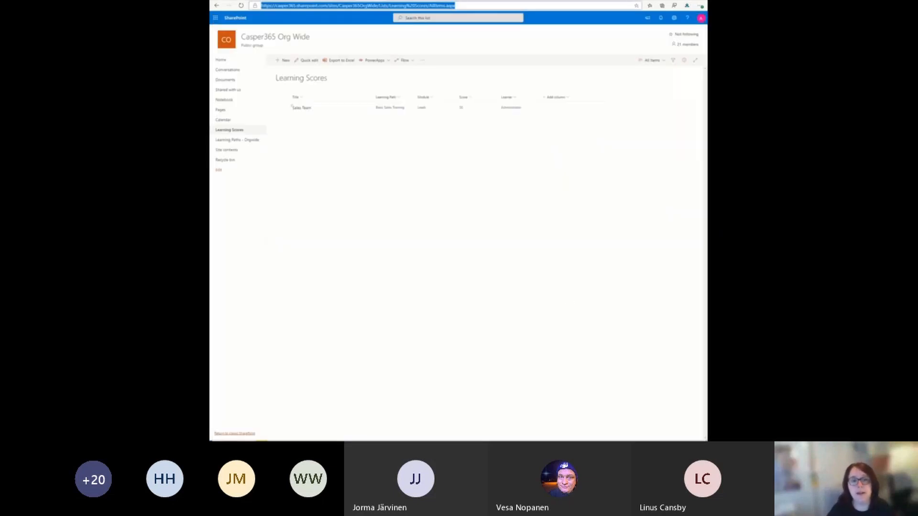
key(ctrl+c)
key(alt+Tab)
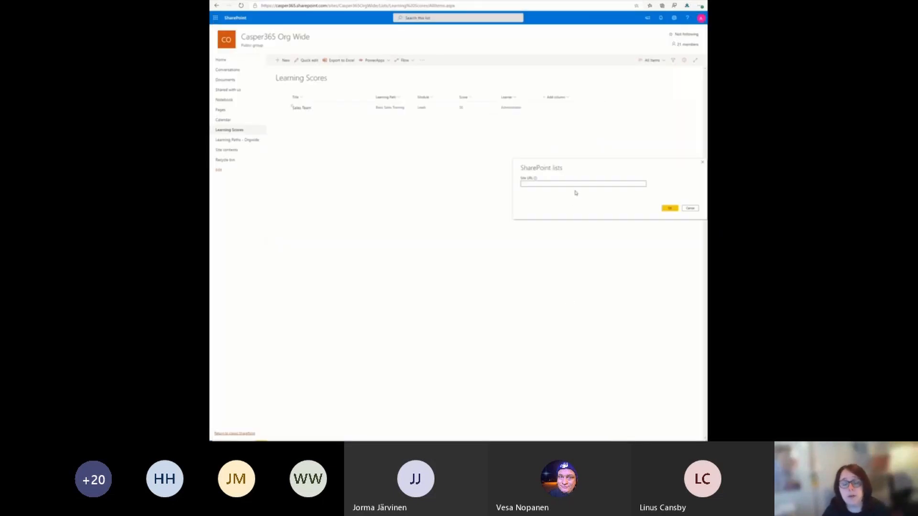
key(ctrl+v)
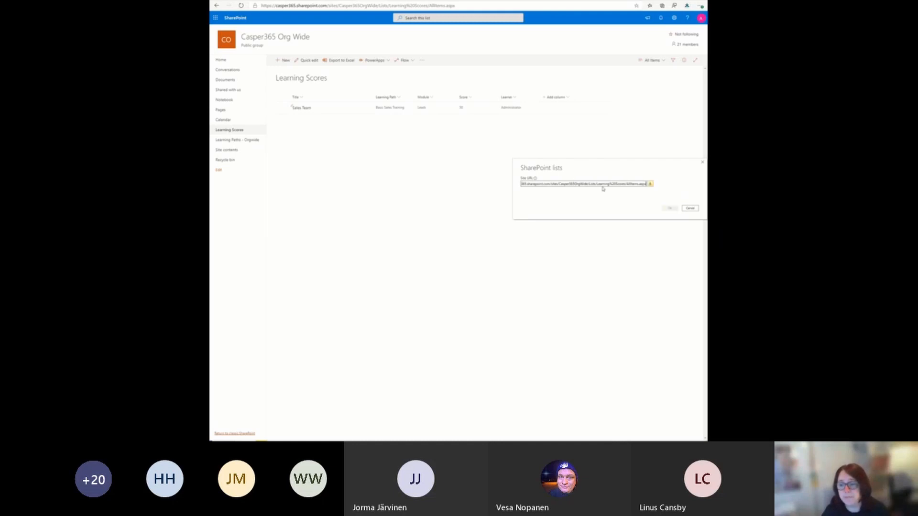
key(BackSpace)
key(BackSpace)
key(BackSpace)
key(BackSpace)
key(BackSpace)
key(BackSpace)
key(BackSpace)
key(BackSpace)
key(BackSpace)
key(BackSpace)
key(BackSpace)
key(BackSpace)
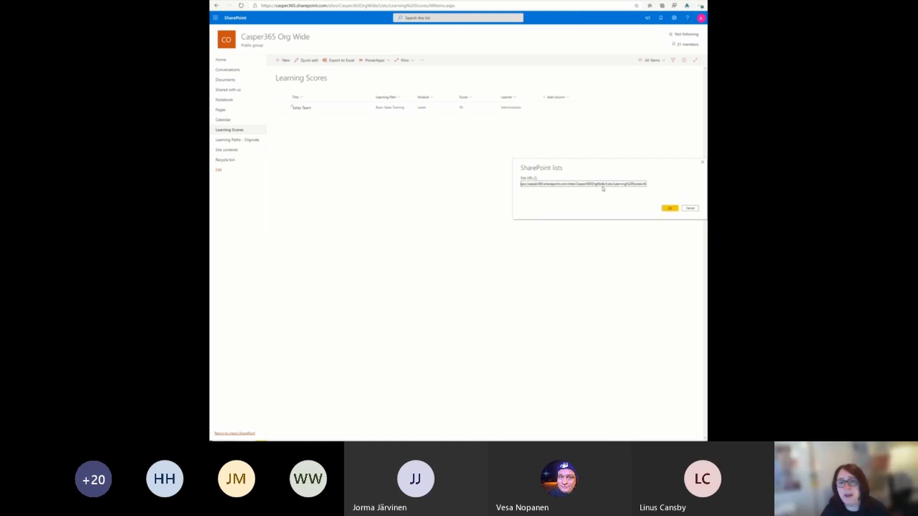
key(BackSpace)
key(BackSpace)
click(668, 208)
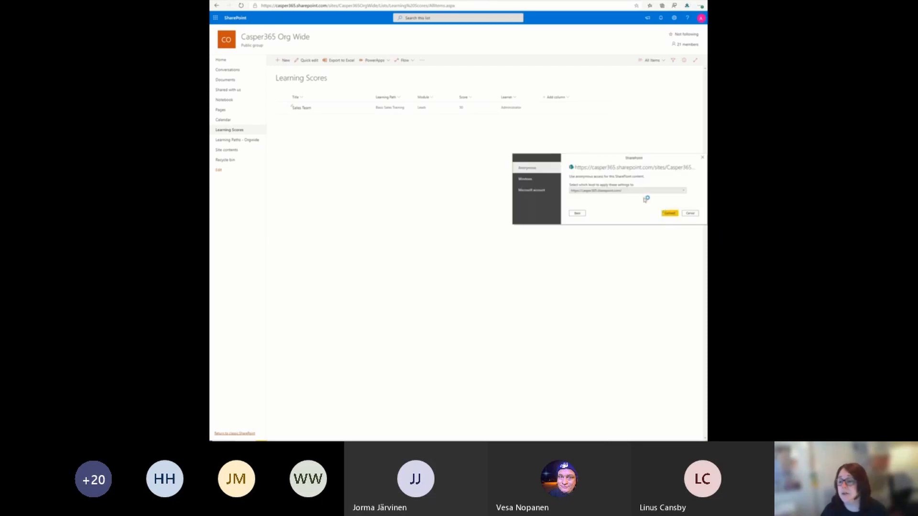
Step: Sign in with the administrator's Microsoft account, entering the account password, and try to connect to the SharePoint address
click(548, 193)
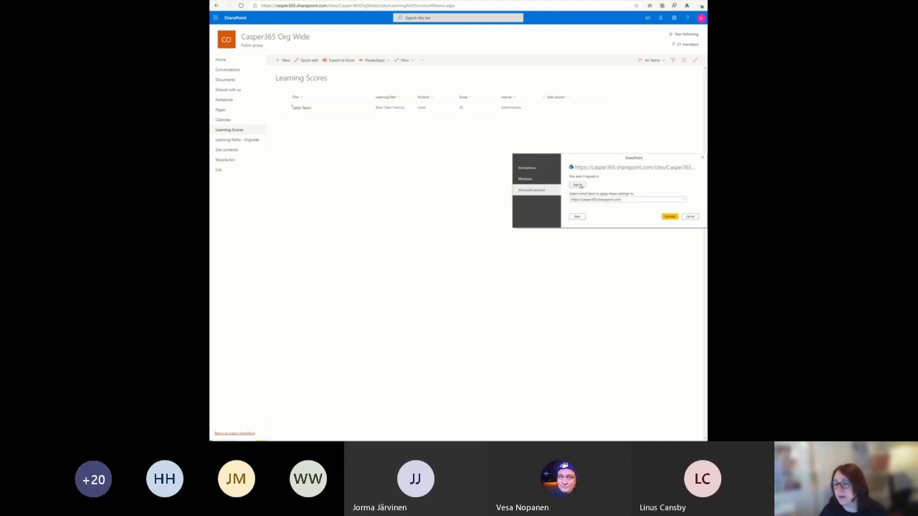
click(578, 185)
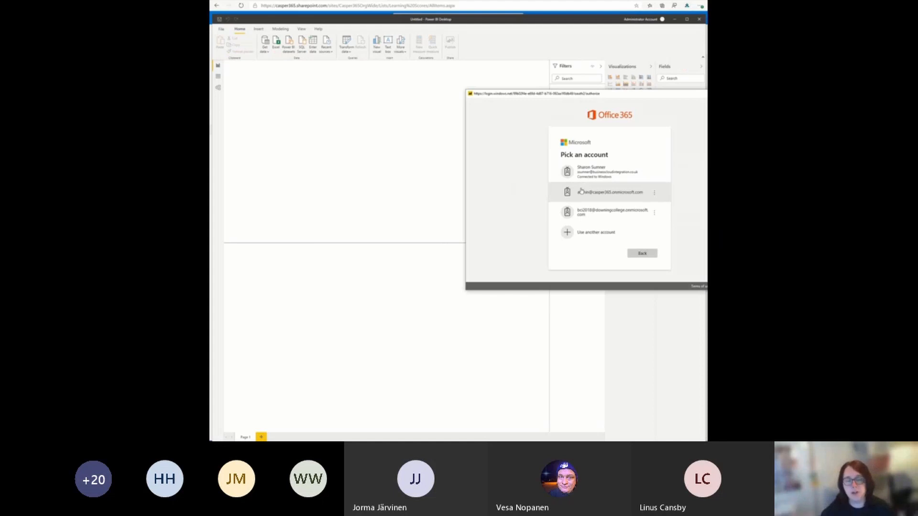
click(582, 191)
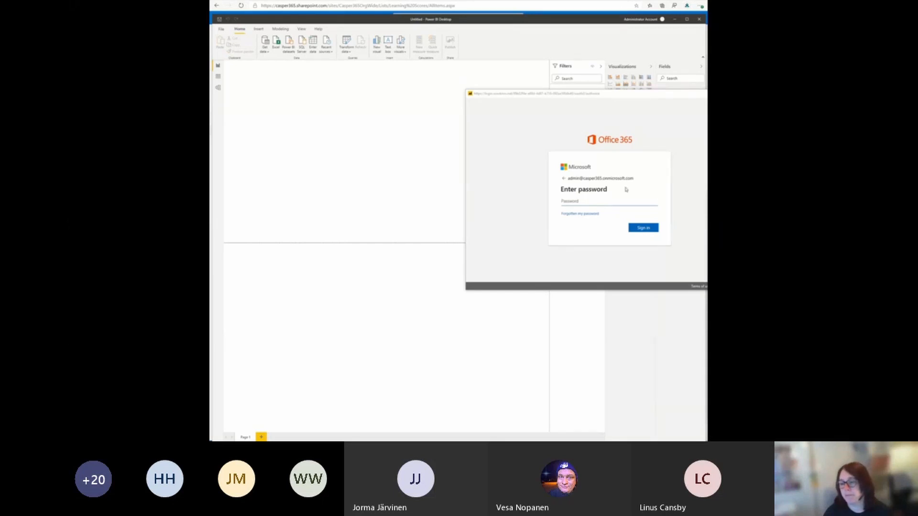
click(609, 200)
key(ctrl+v)
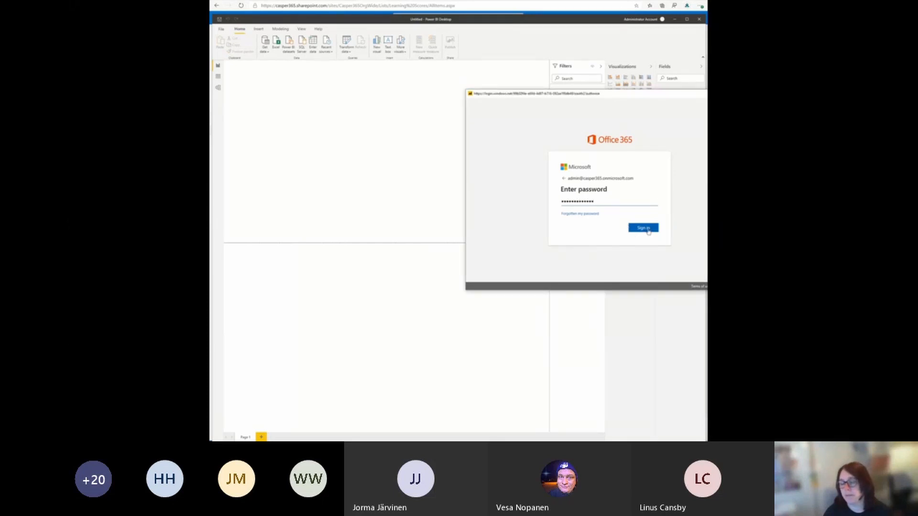
click(648, 229)
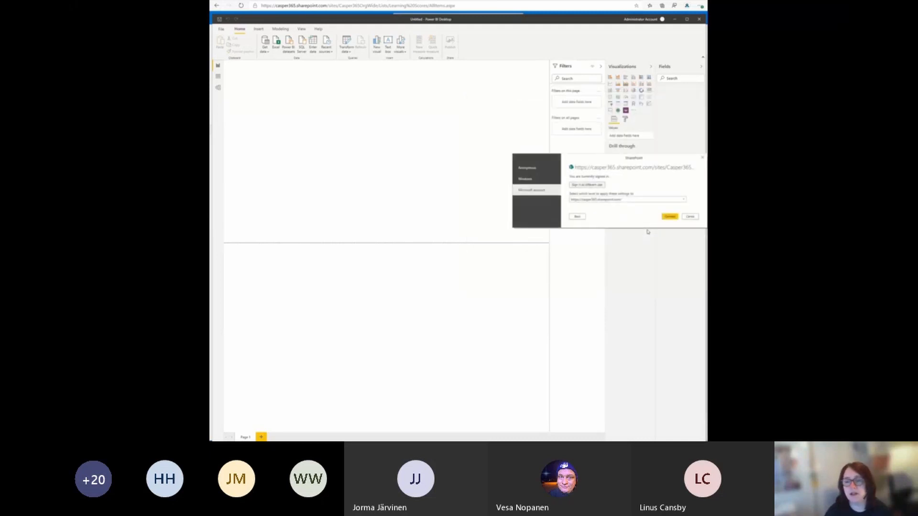
click(668, 216)
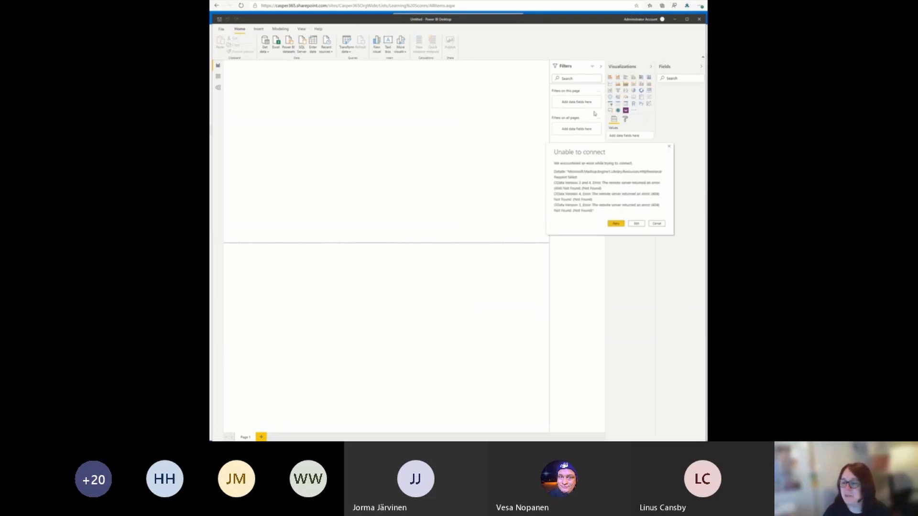
key(Escape)
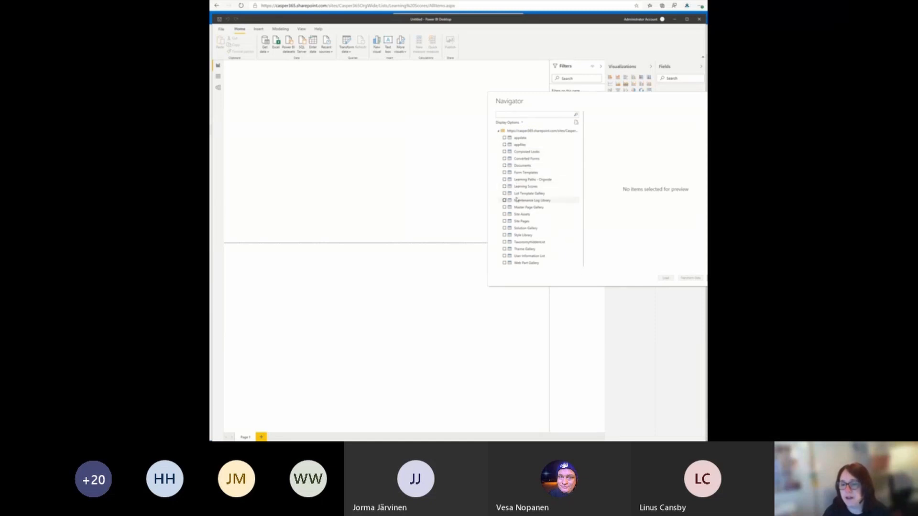
Step: Select the Learning Scores list in the Navigator and load it into the report
click(504, 186)
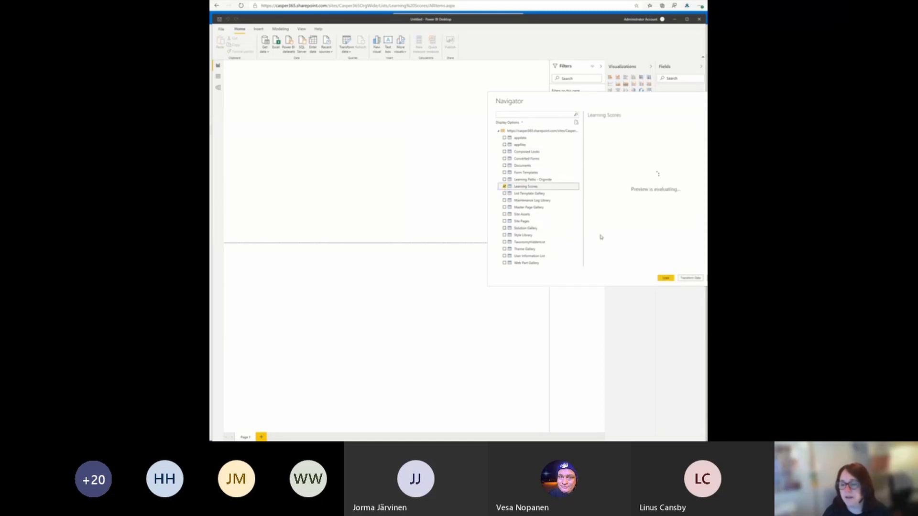
click(669, 278)
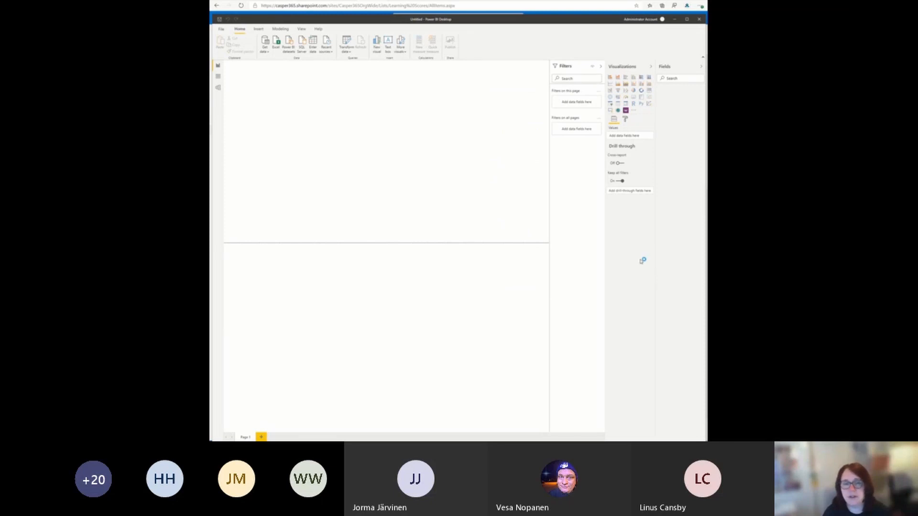
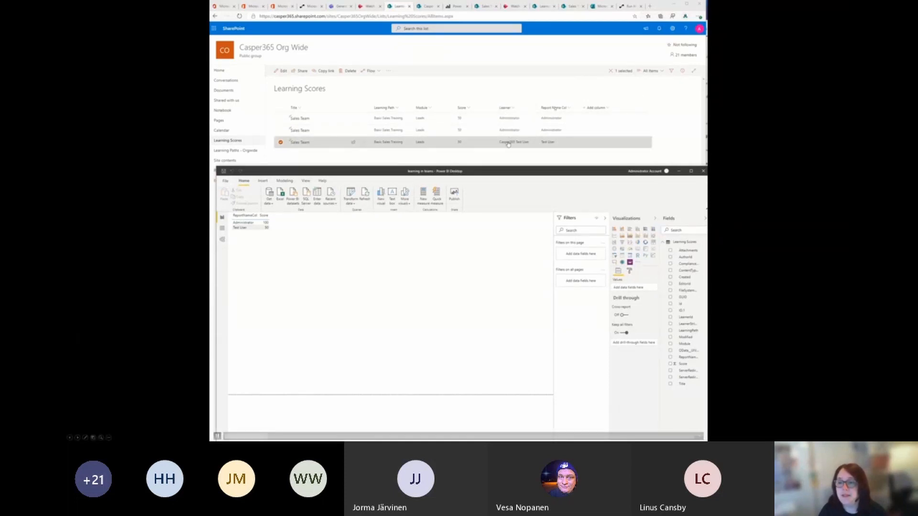
Step: Examine the second Learning Scores item's details, including its Report Name Col value, and close them
mouse_move(508, 144)
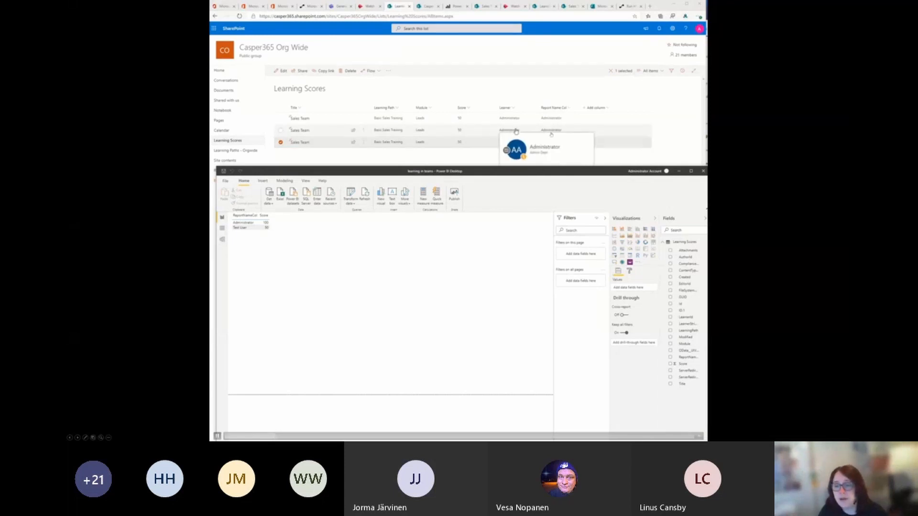
double_click(550, 132)
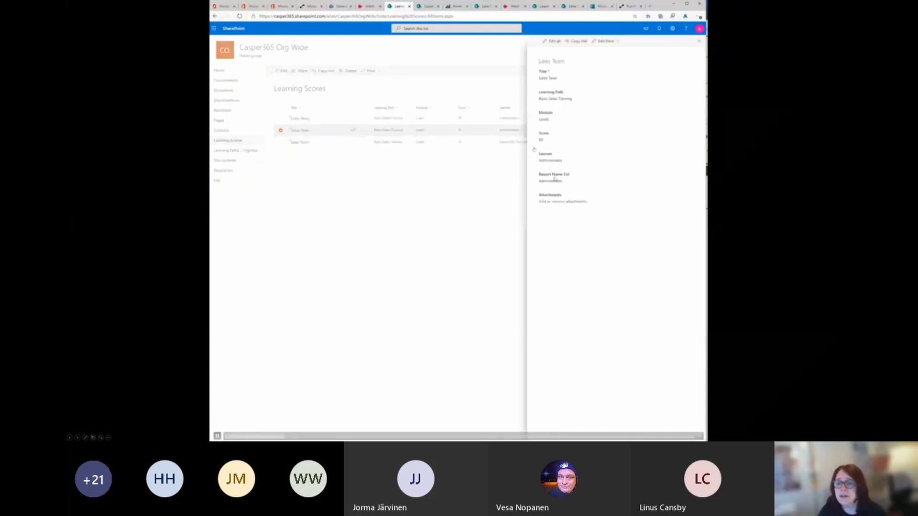
click(508, 180)
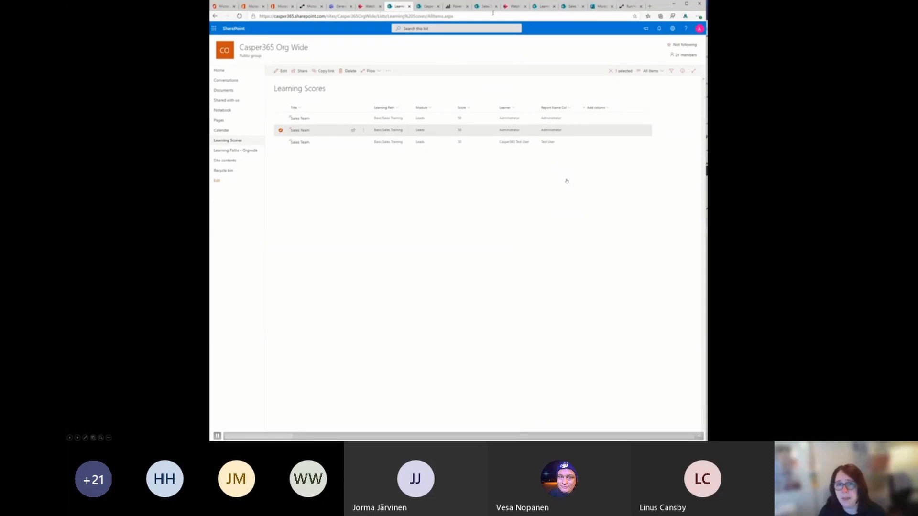
Step: Switch to the Power Automate flow run and examine the Create item 2 inputs, focusing on the ReportNameCol entry in the body
click(630, 6)
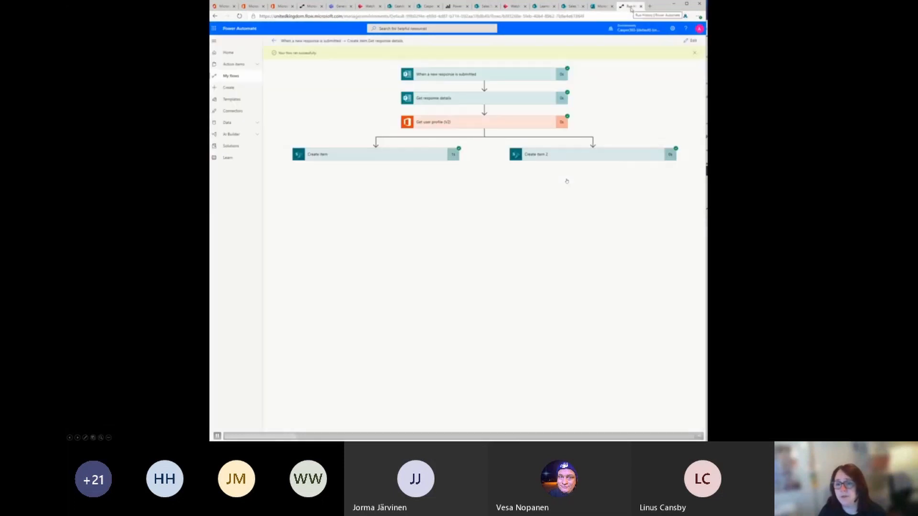
click(576, 151)
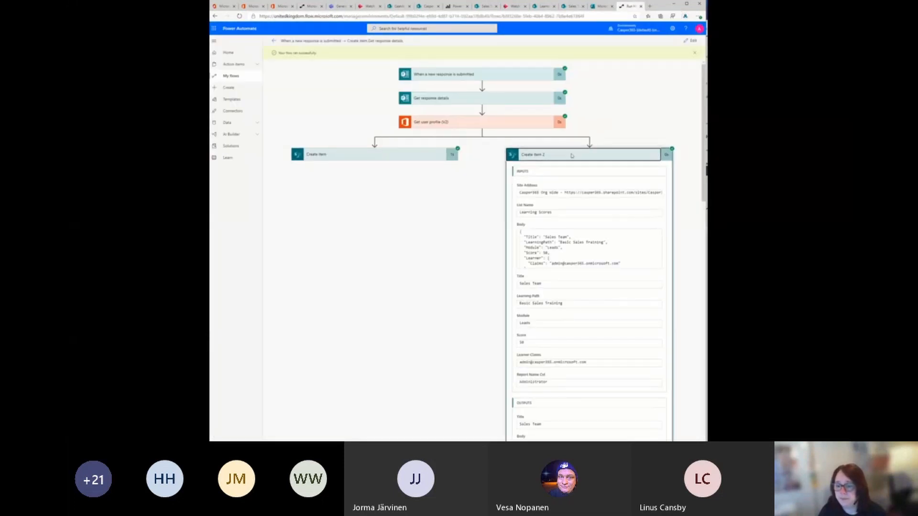
scroll(497, 104, down, 5)
scroll(497, 104, up, 10)
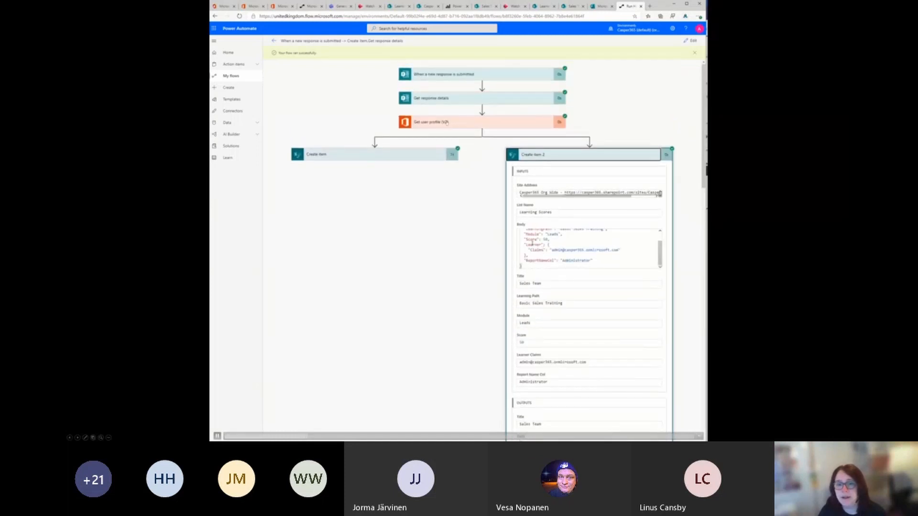
triple_click(542, 260)
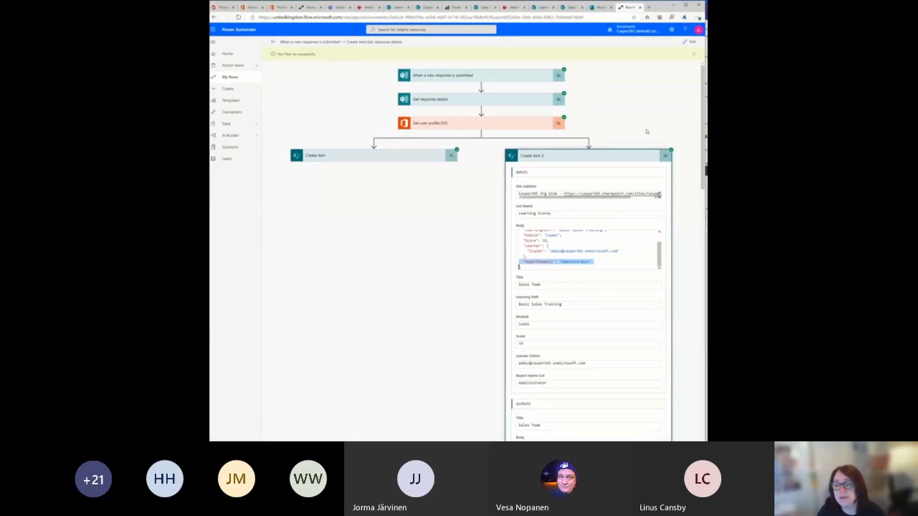
Step: Switch to Power BI Desktop and add an empty matrix visual to the report page
key(alt+Tab)
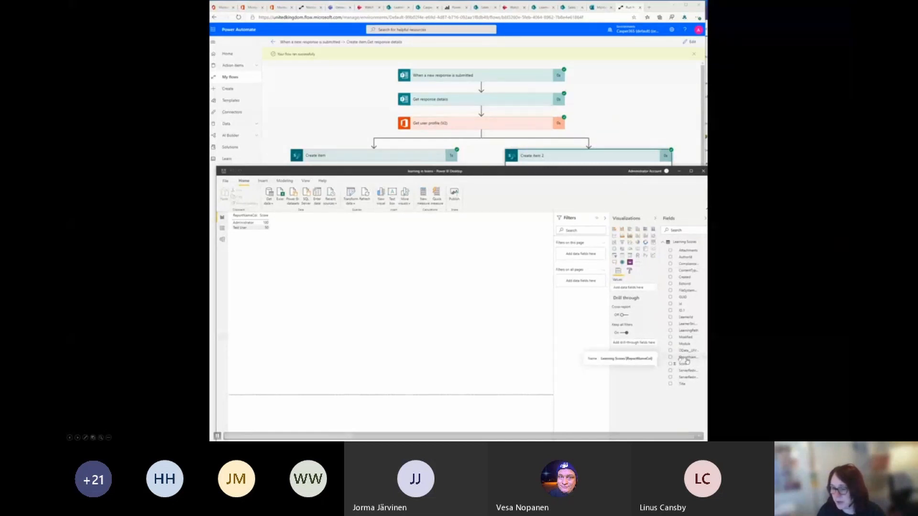
click(248, 221)
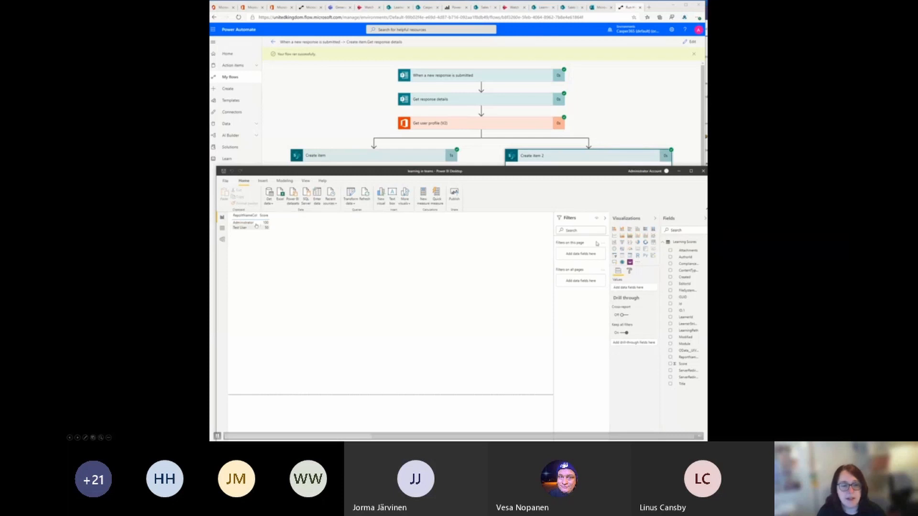
click(630, 256)
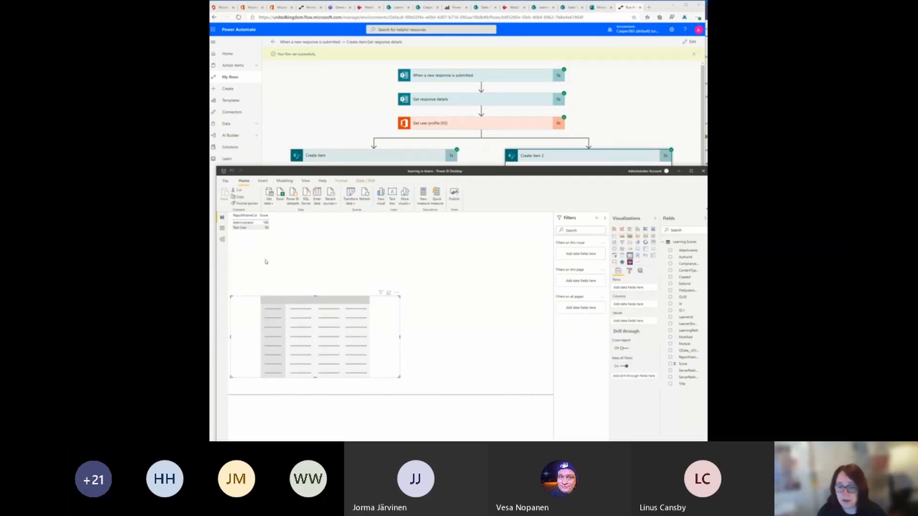
click(477, 258)
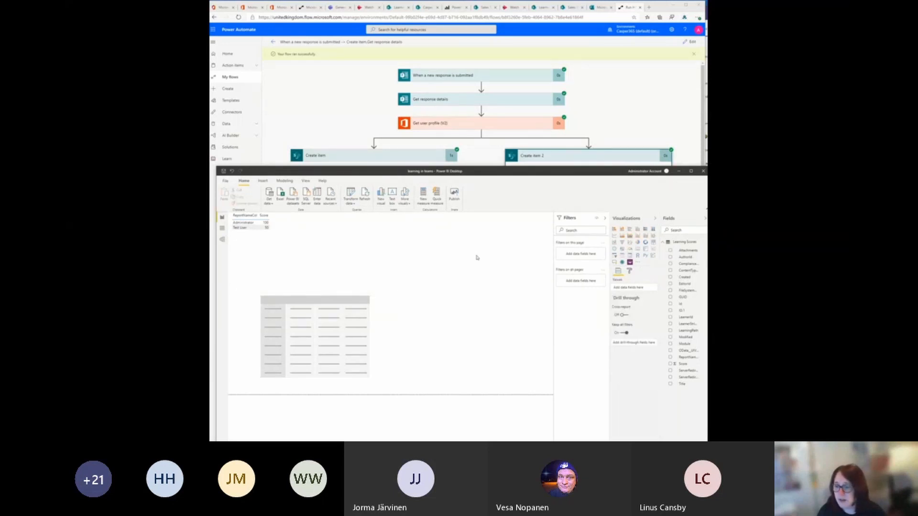
Step: Add a column chart to the report showing Score by ReportNameCol
click(622, 229)
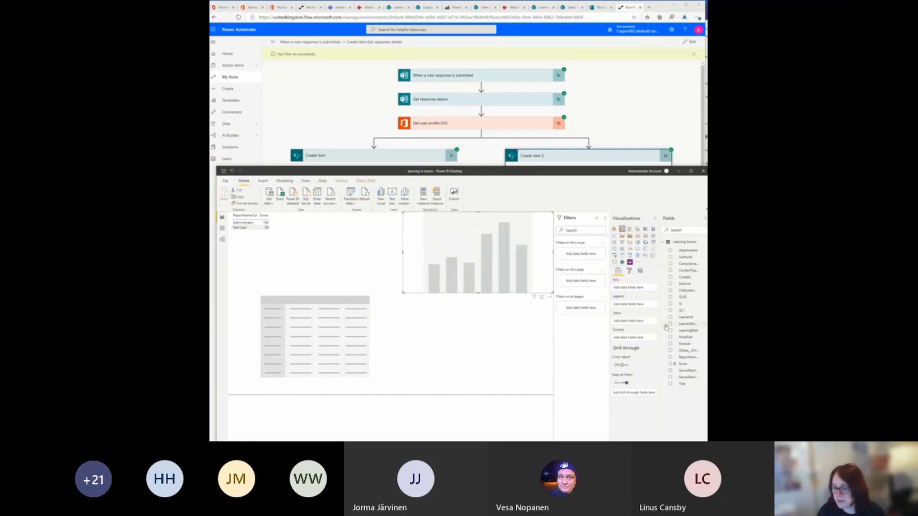
click(670, 365)
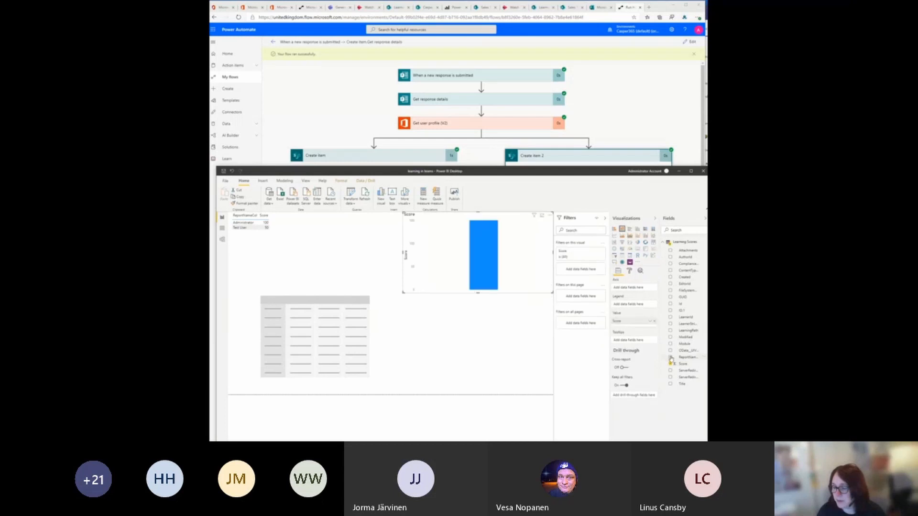
click(670, 357)
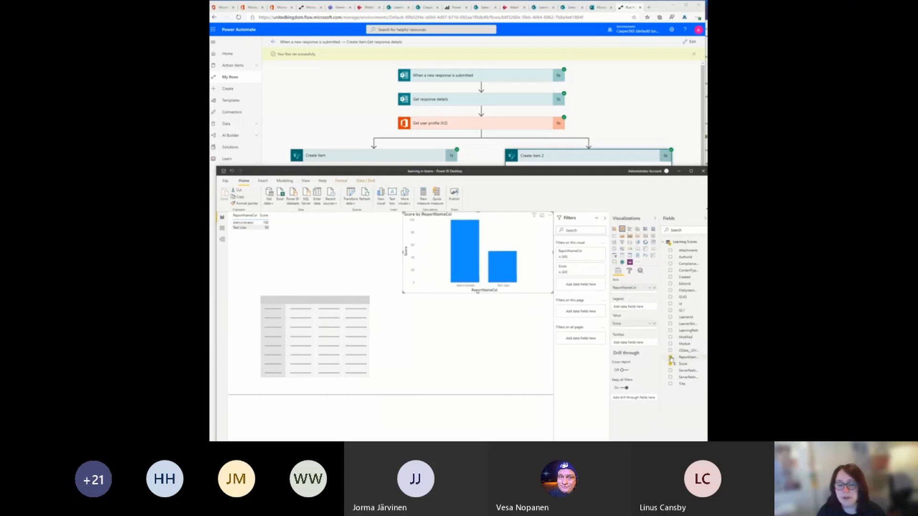
click(486, 343)
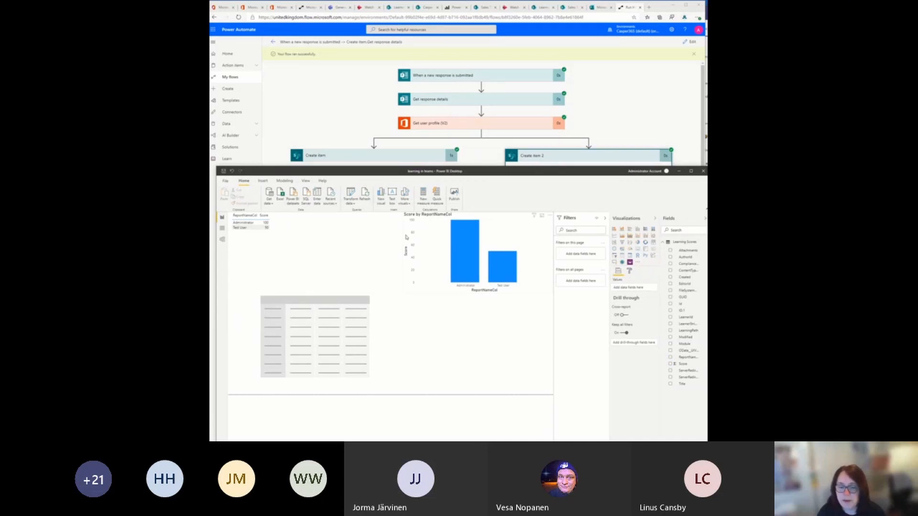
Step: Switch to Microsoft Teams and open the Sales Team's Learning Page on its SharePoint site
click(339, 8)
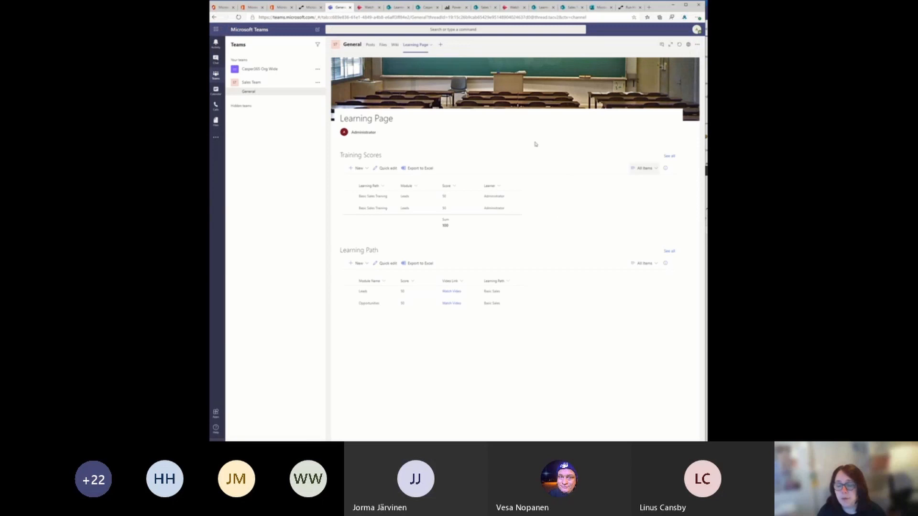
click(676, 45)
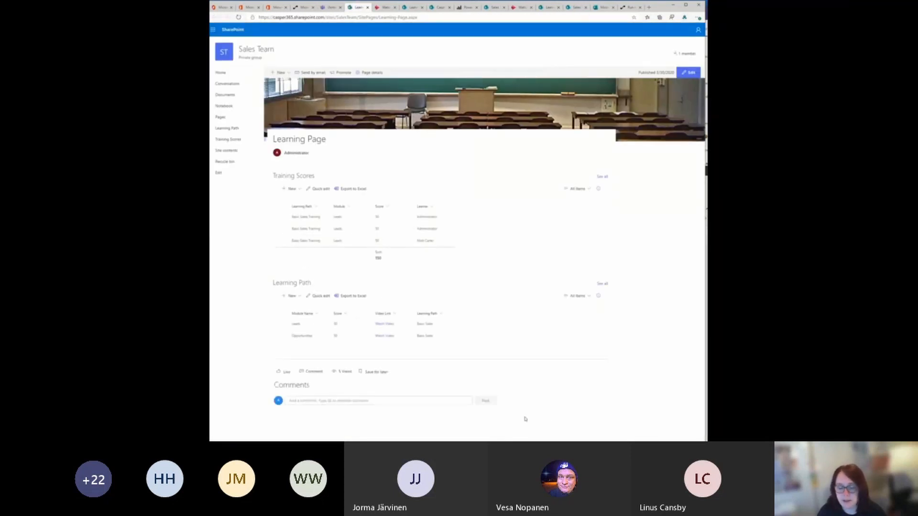
Step: Switch to Power BI Desktop and publish the report to My workspace, saving the changes and closing the publishing dialog
key(alt+Tab)
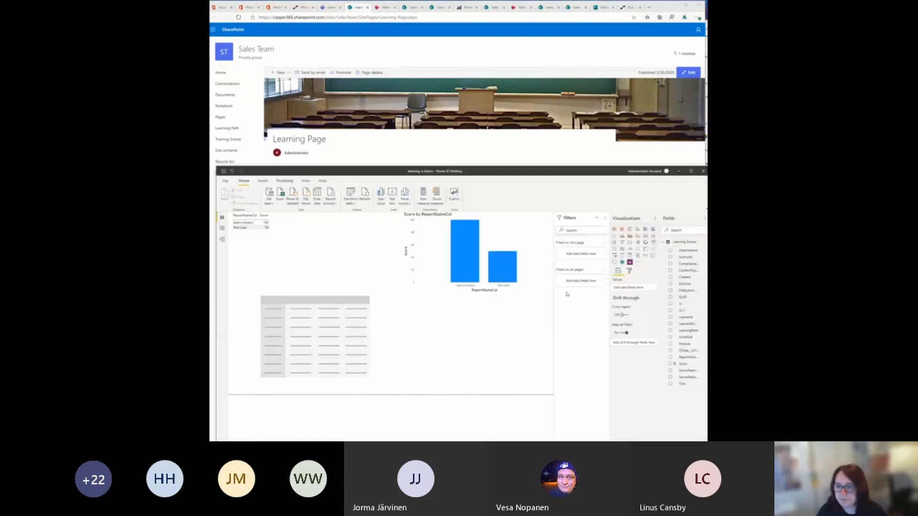
click(457, 199)
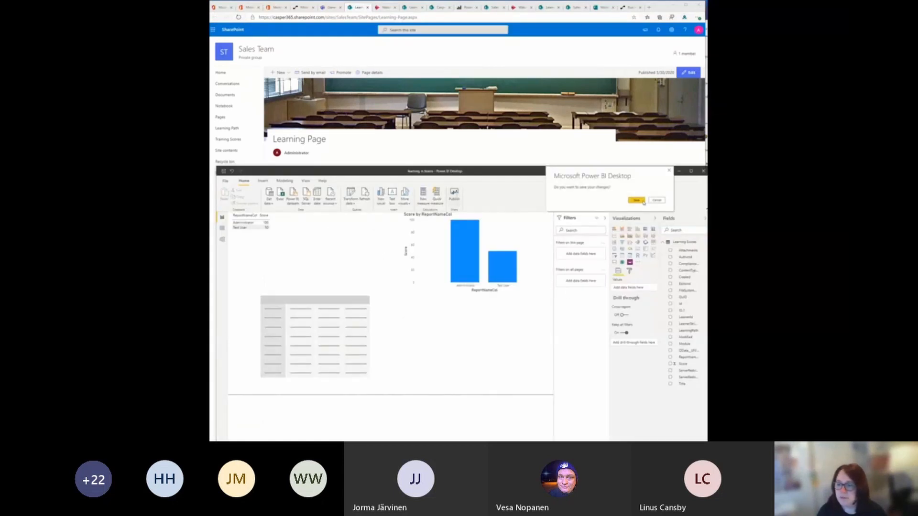
click(637, 201)
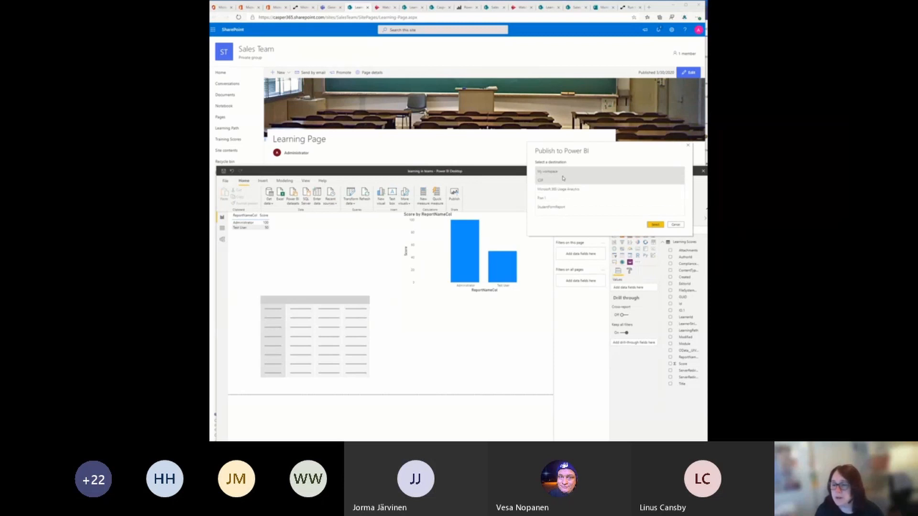
click(657, 226)
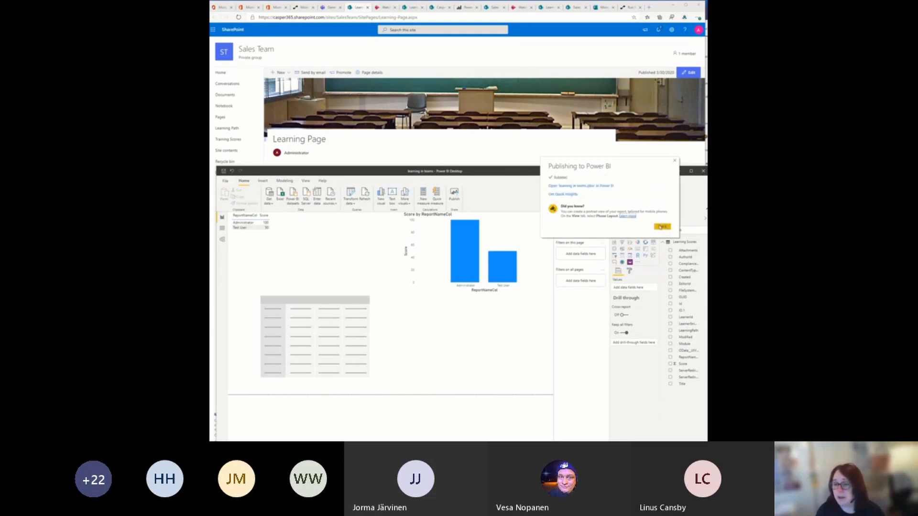
click(662, 226)
Step: Edit the SharePoint Learning Page, insert a Power BI web part below the Learning Path list and open its report settings
click(546, 54)
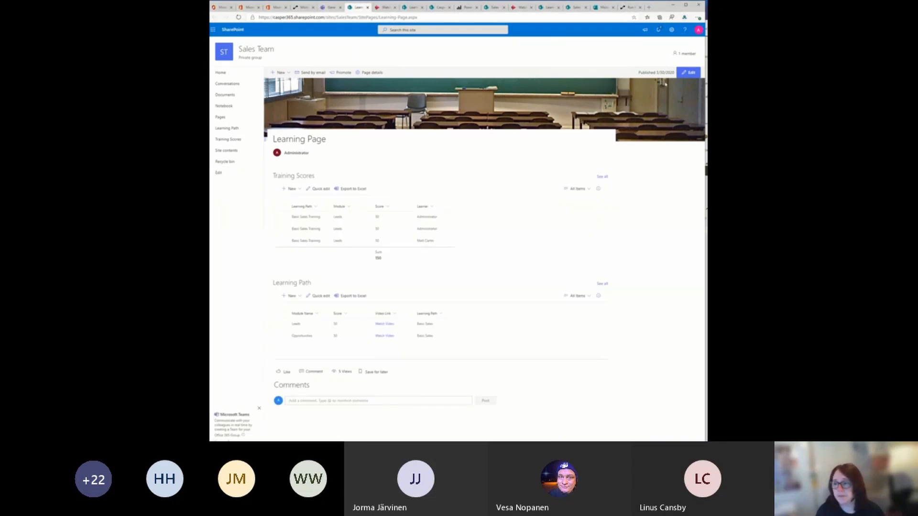
click(688, 72)
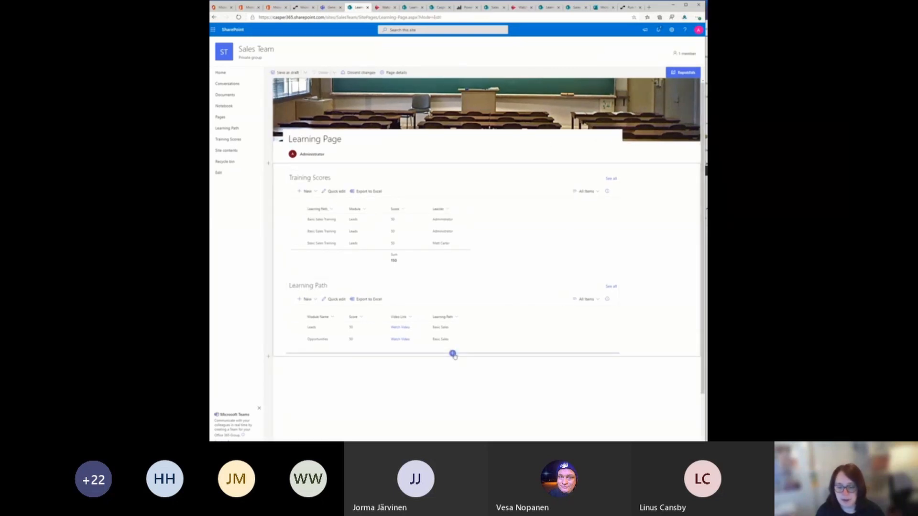
click(453, 354)
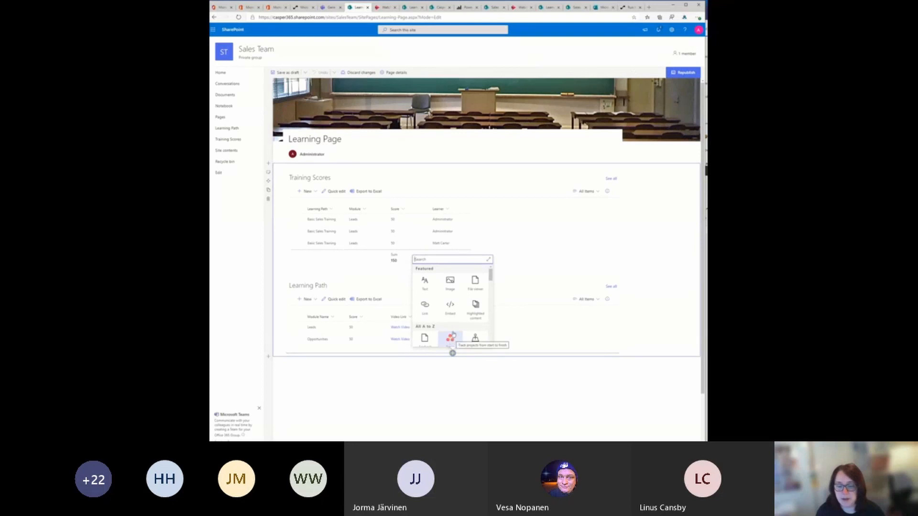
text(you)
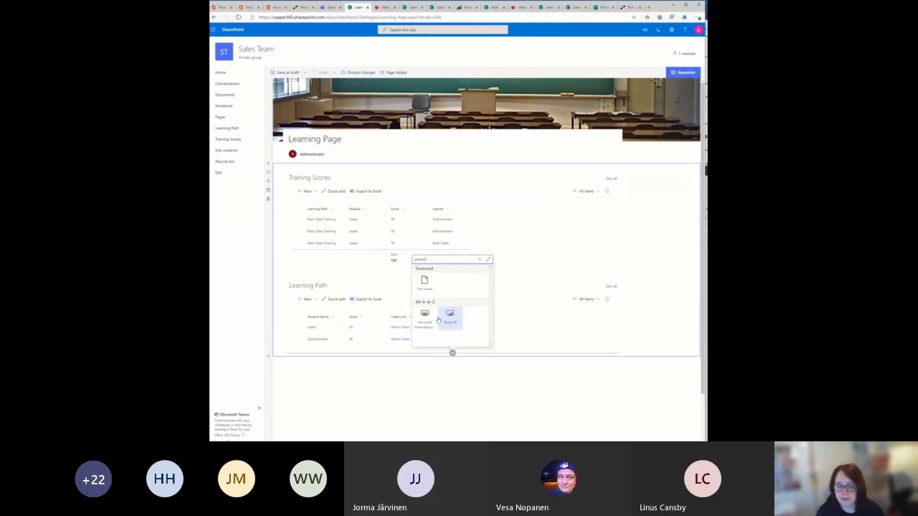
click(447, 321)
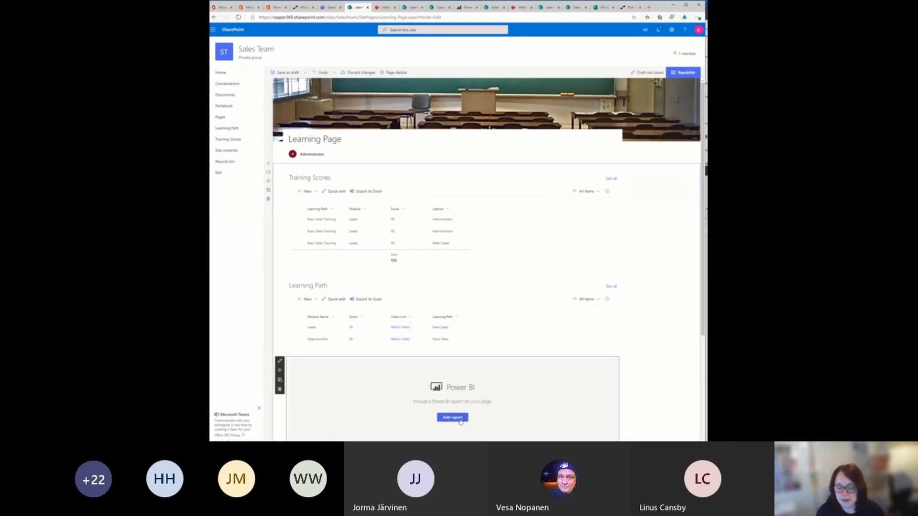
click(460, 421)
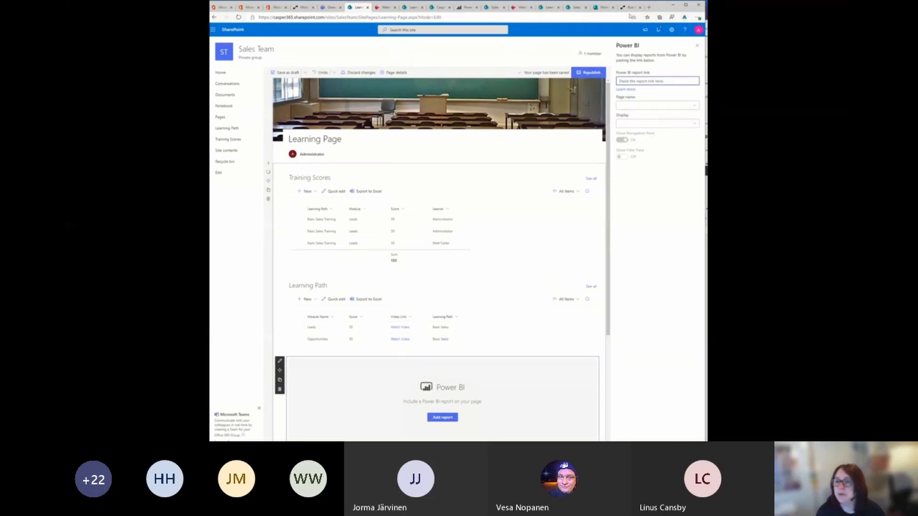
Step: Republish the report from Power BI Desktop to My workspace, replacing the existing dataset, and open it in the Power BI service for its web address
key(alt+Tab)
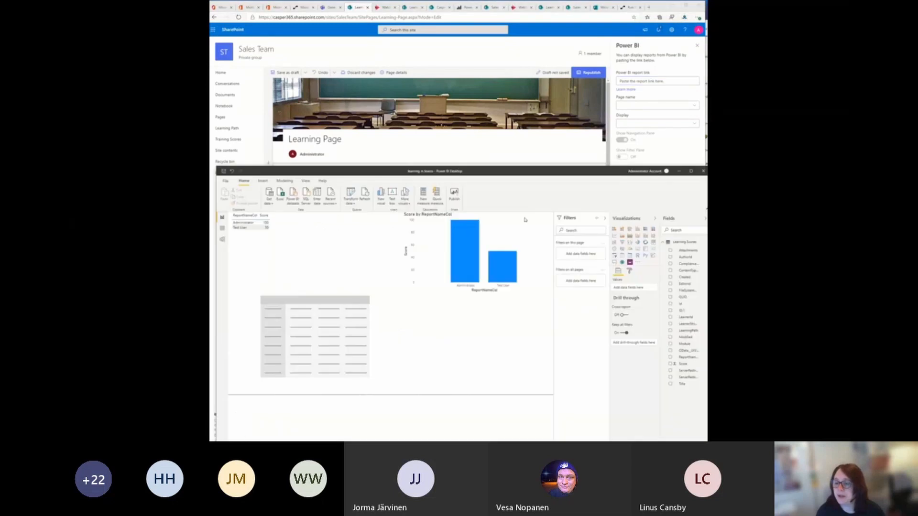
click(455, 196)
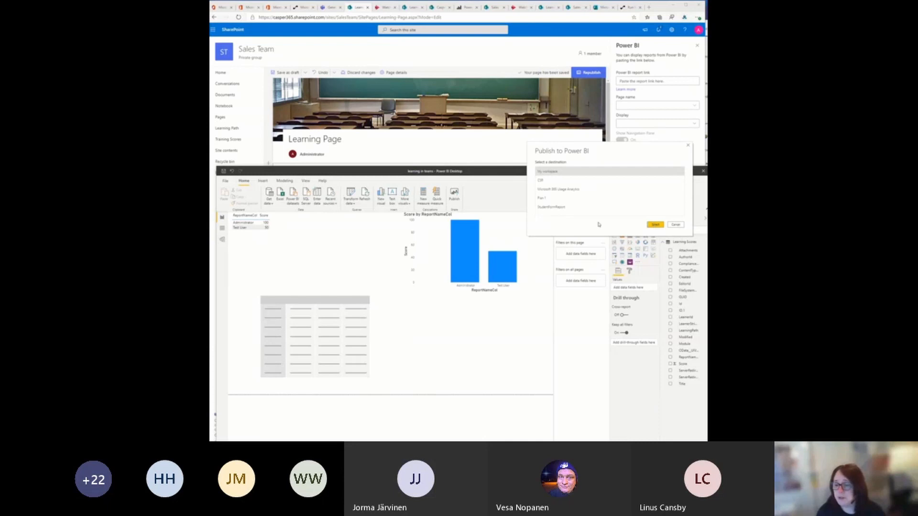
click(652, 225)
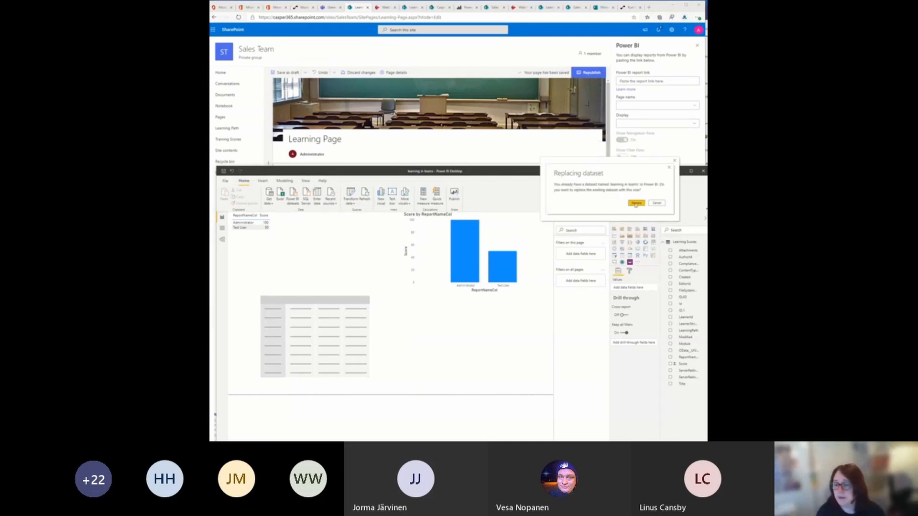
click(635, 203)
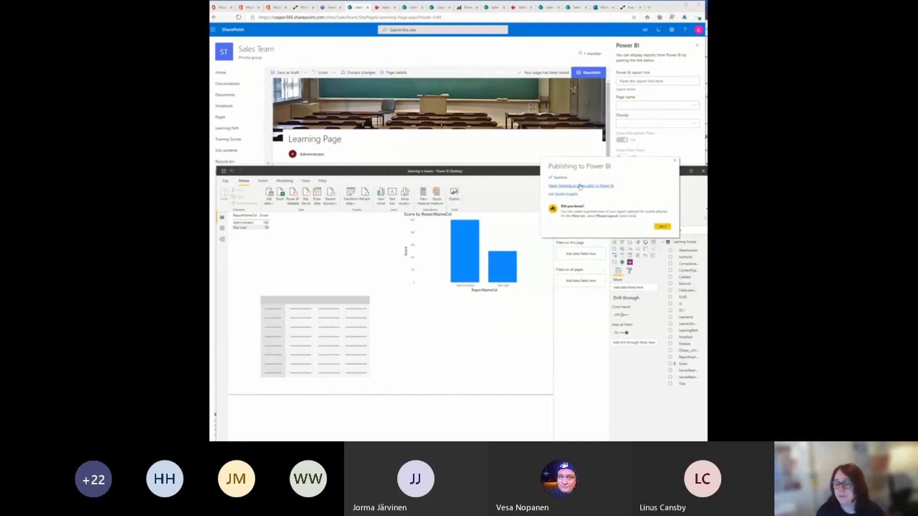
click(580, 187)
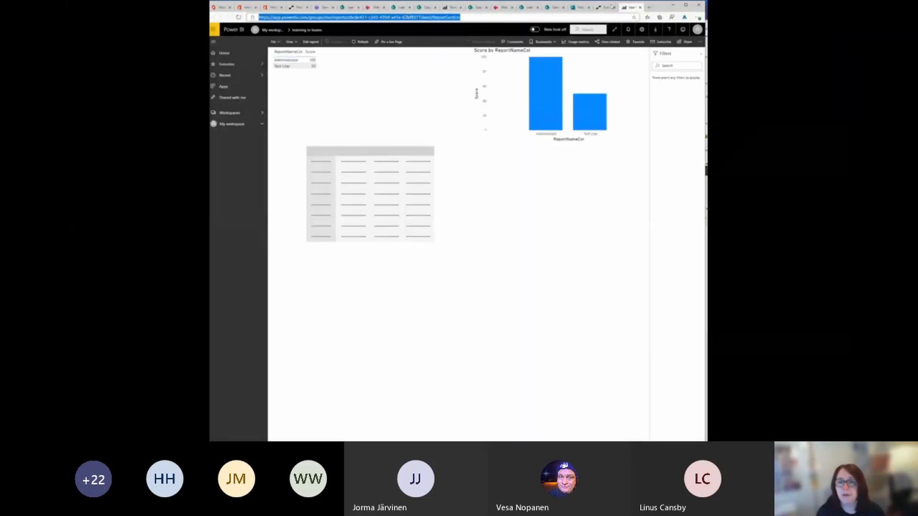
Step: Return to the SharePoint Learning Page being edited, embed the report in the Power BI web part using its copied link, and republish the page
click(578, 7)
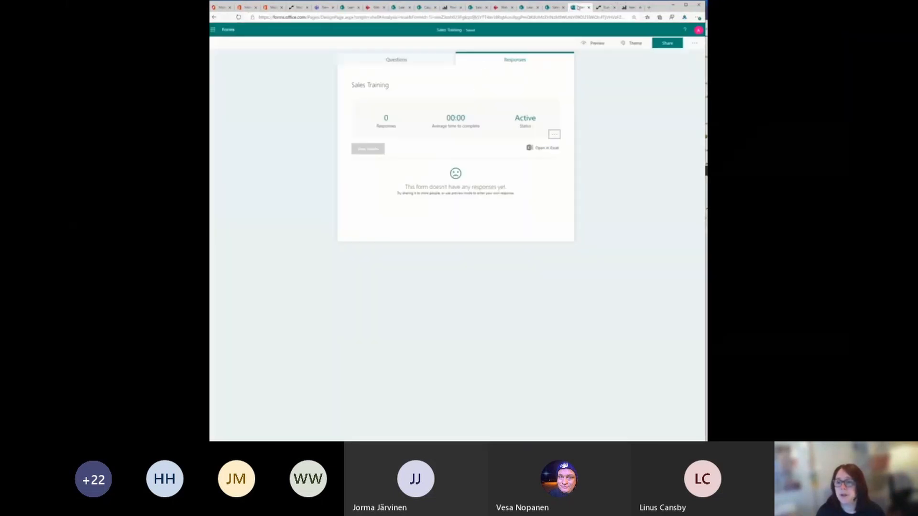
click(555, 8)
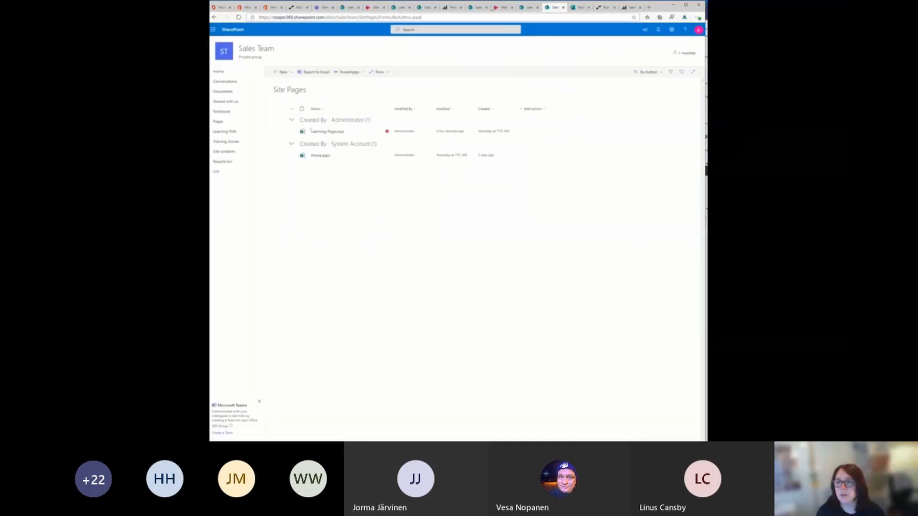
click(350, 8)
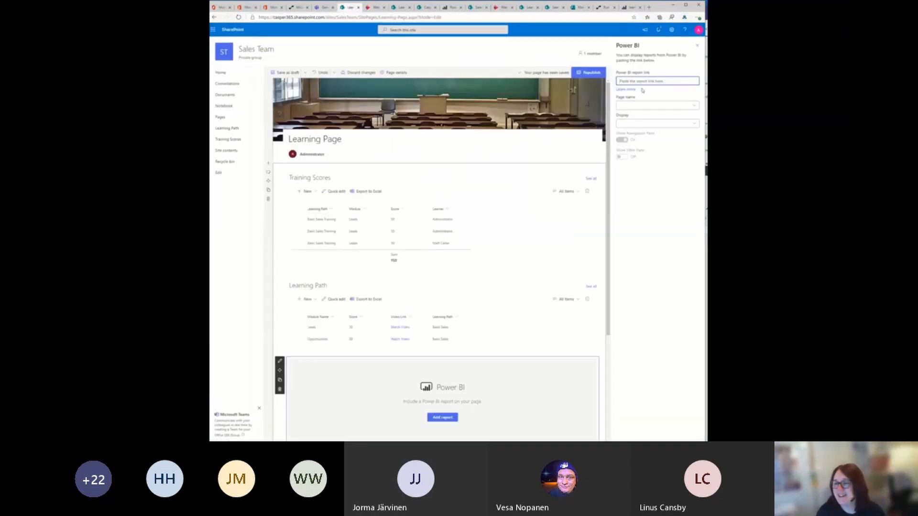
key(ctrl+v)
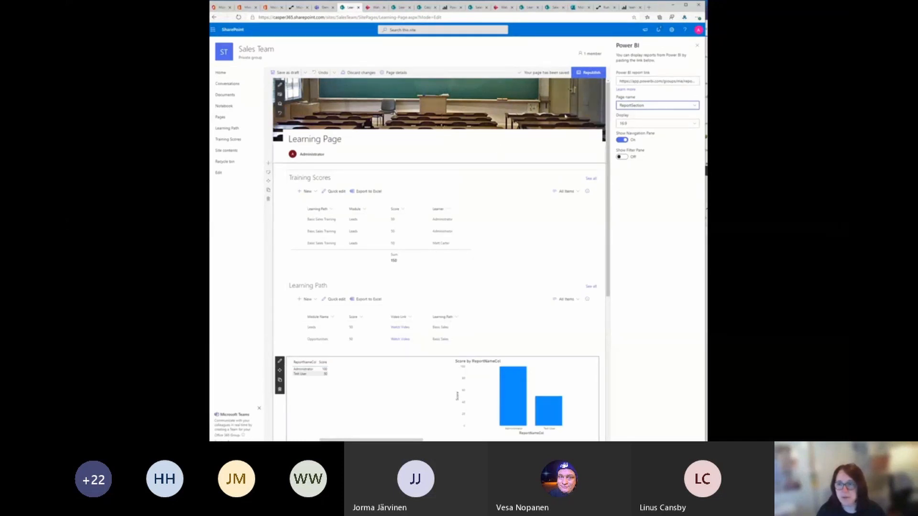
click(591, 72)
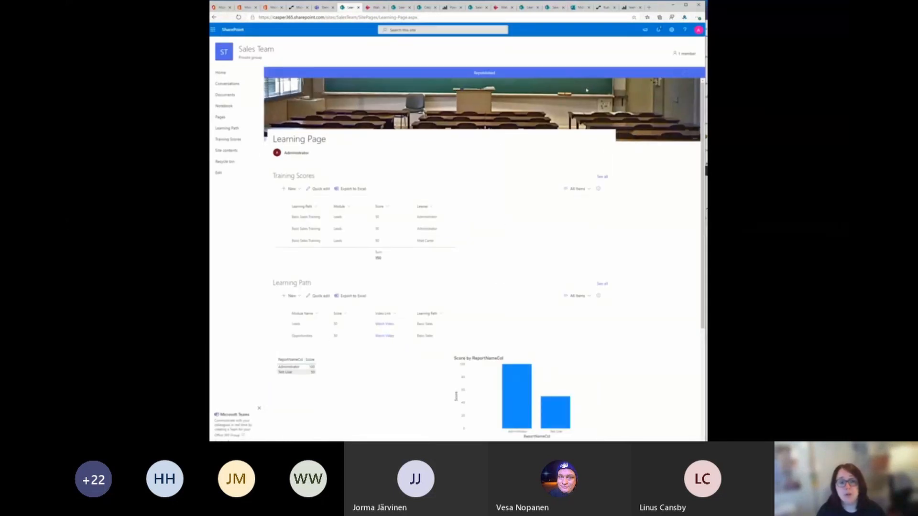
Step: Switch to Microsoft Teams and open the Learning Page in the Sales Team's General channel
click(325, 7)
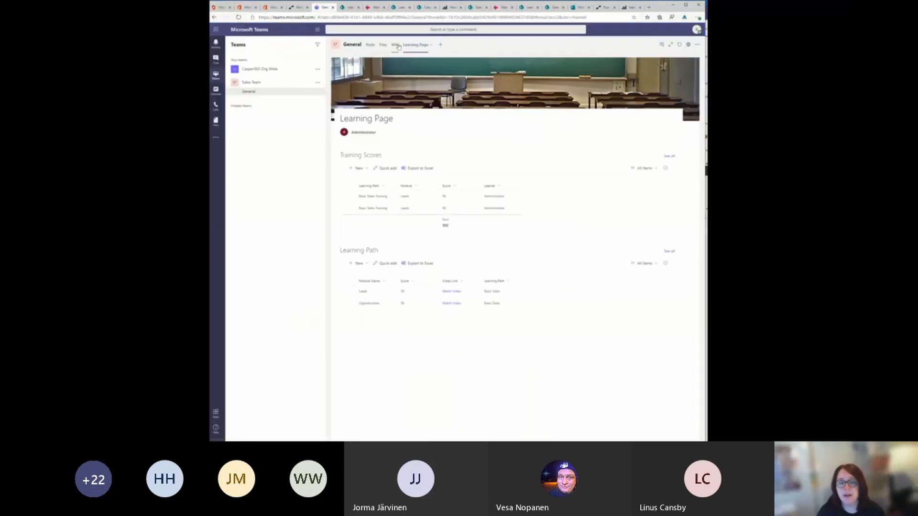
click(418, 48)
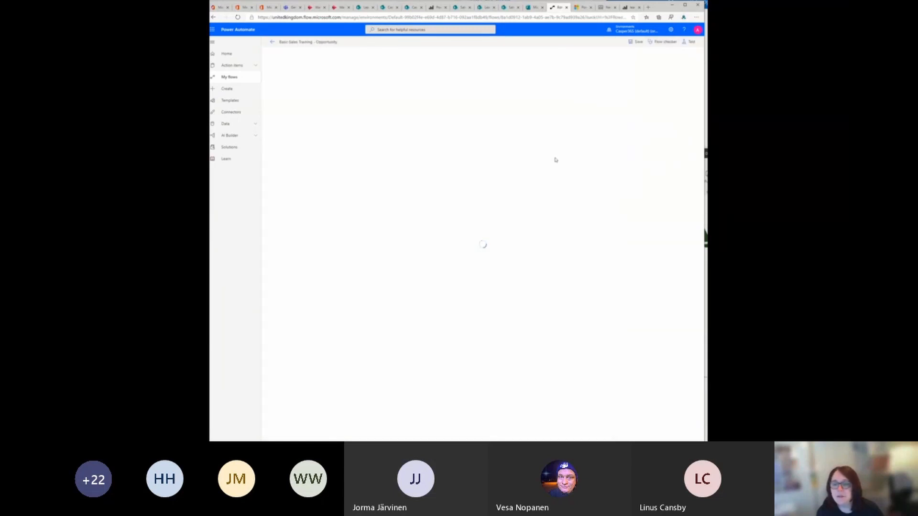
Step: Set the dataset of the flow's Refresh a dataset action to "learning in teams" and save the flow
click(512, 173)
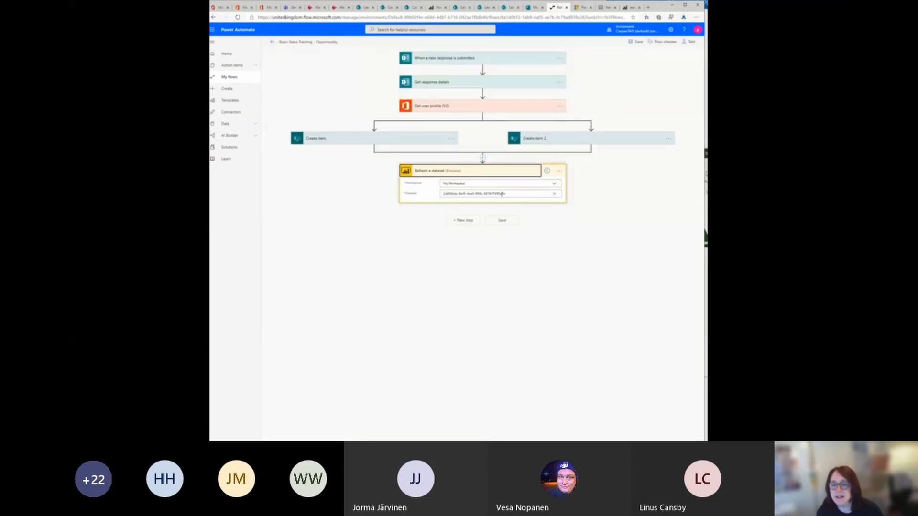
click(501, 194)
click(554, 193)
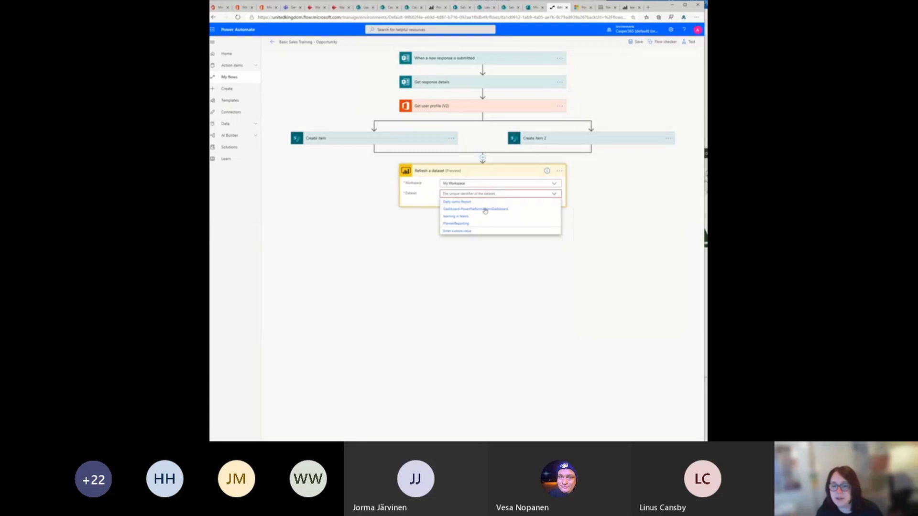
click(470, 218)
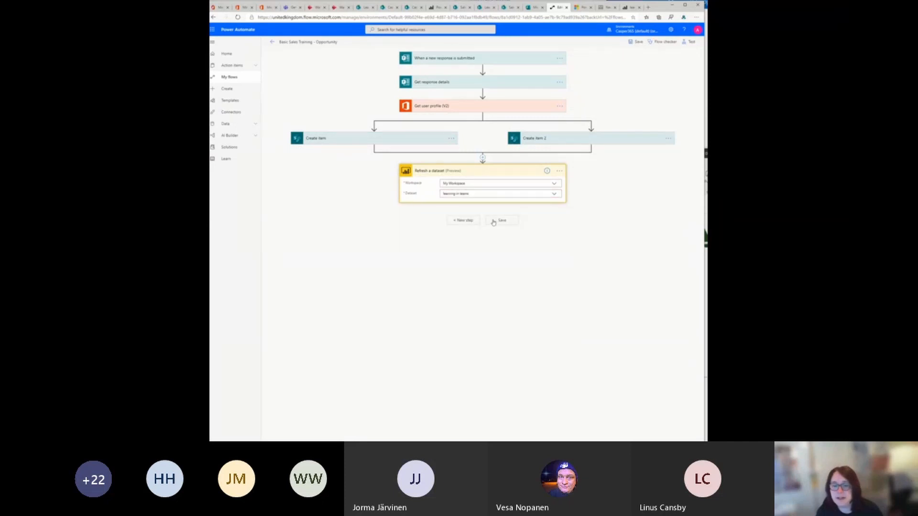
click(493, 221)
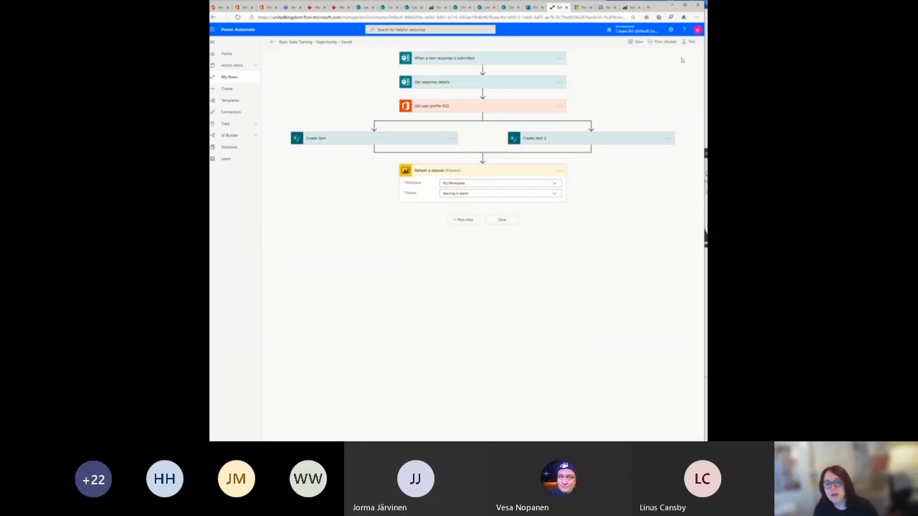
Step: Test the Basic Sales Training - Opportunity flow with data from previous runs and inspect the Refresh a dataset action's inputs and outputs
click(691, 42)
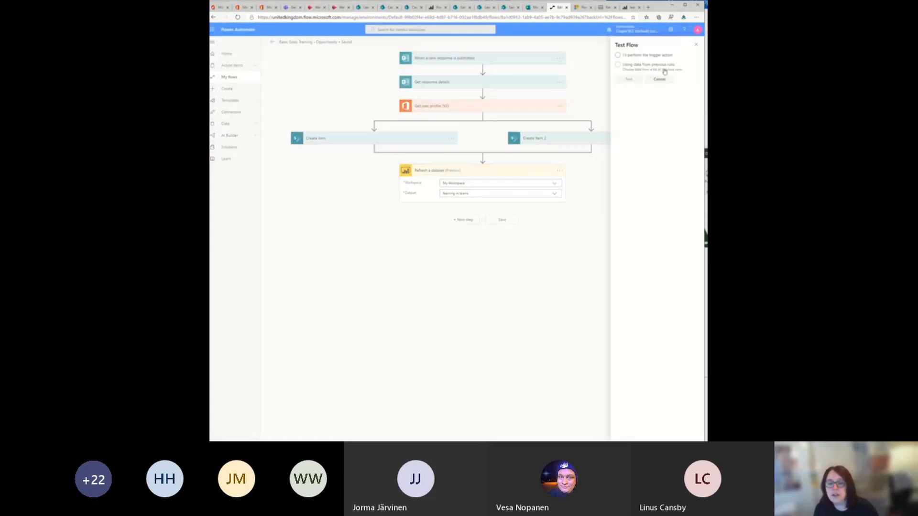
click(664, 71)
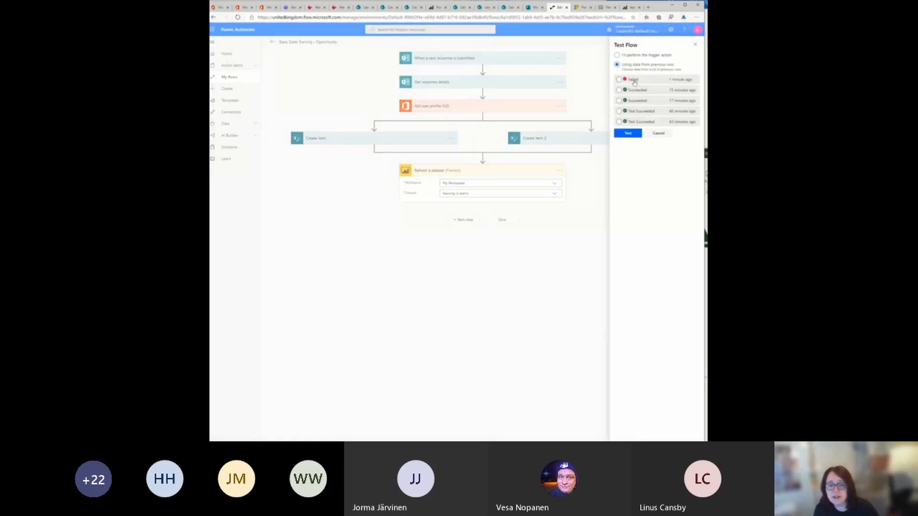
click(629, 133)
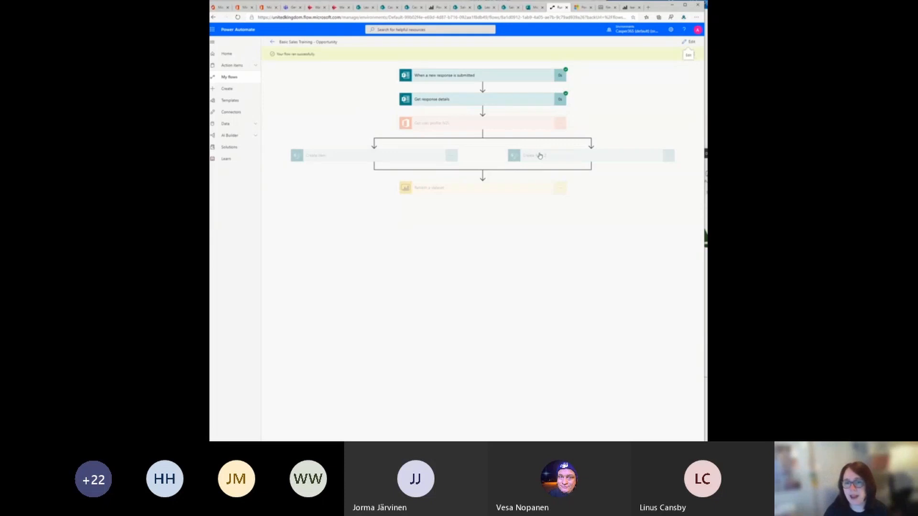
click(520, 189)
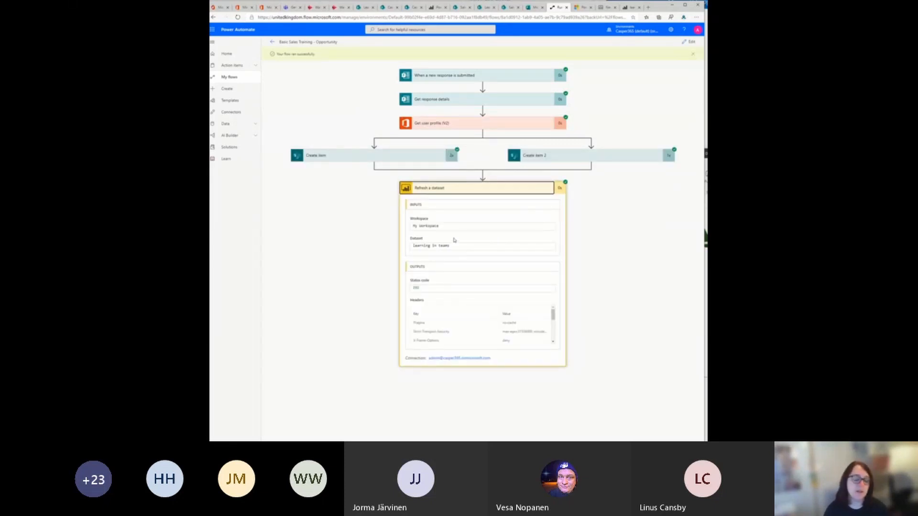
Step: Switch to Microsoft Teams and reload the Learning Page to check the Learning Leader Board
click(290, 7)
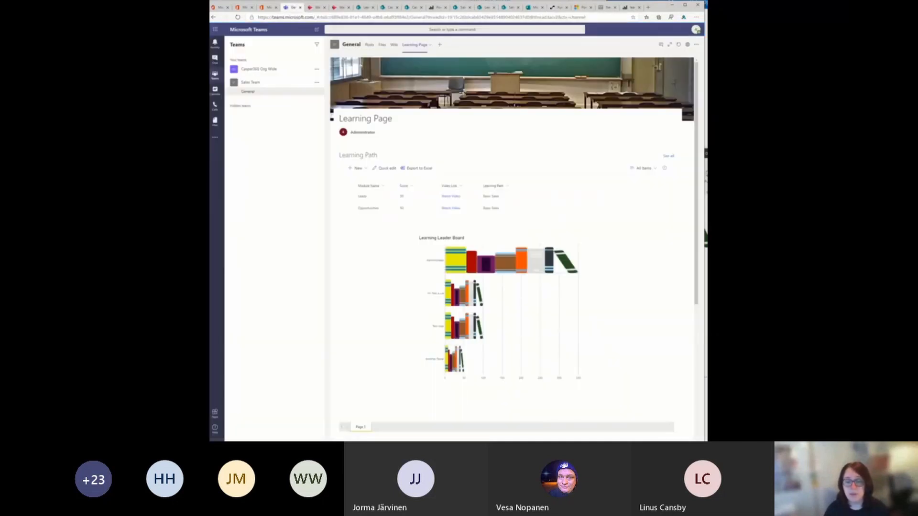
right_click(515, 147)
click(531, 163)
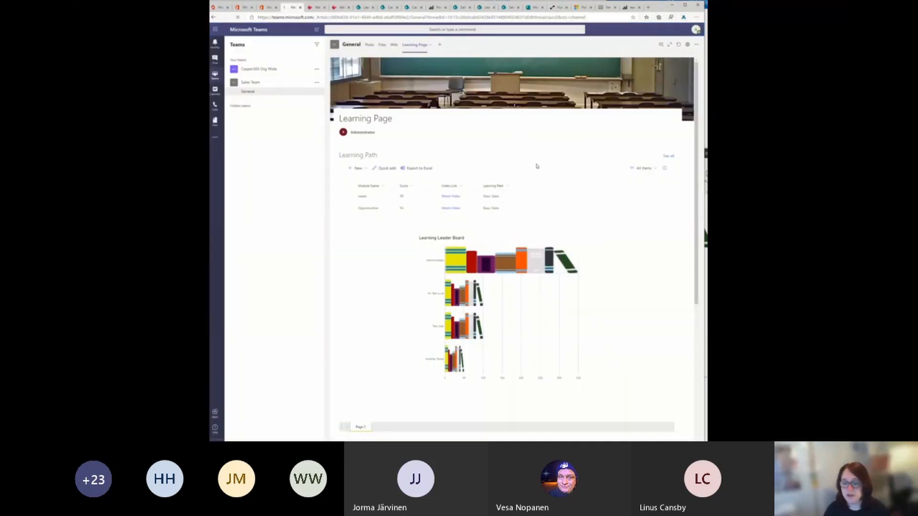